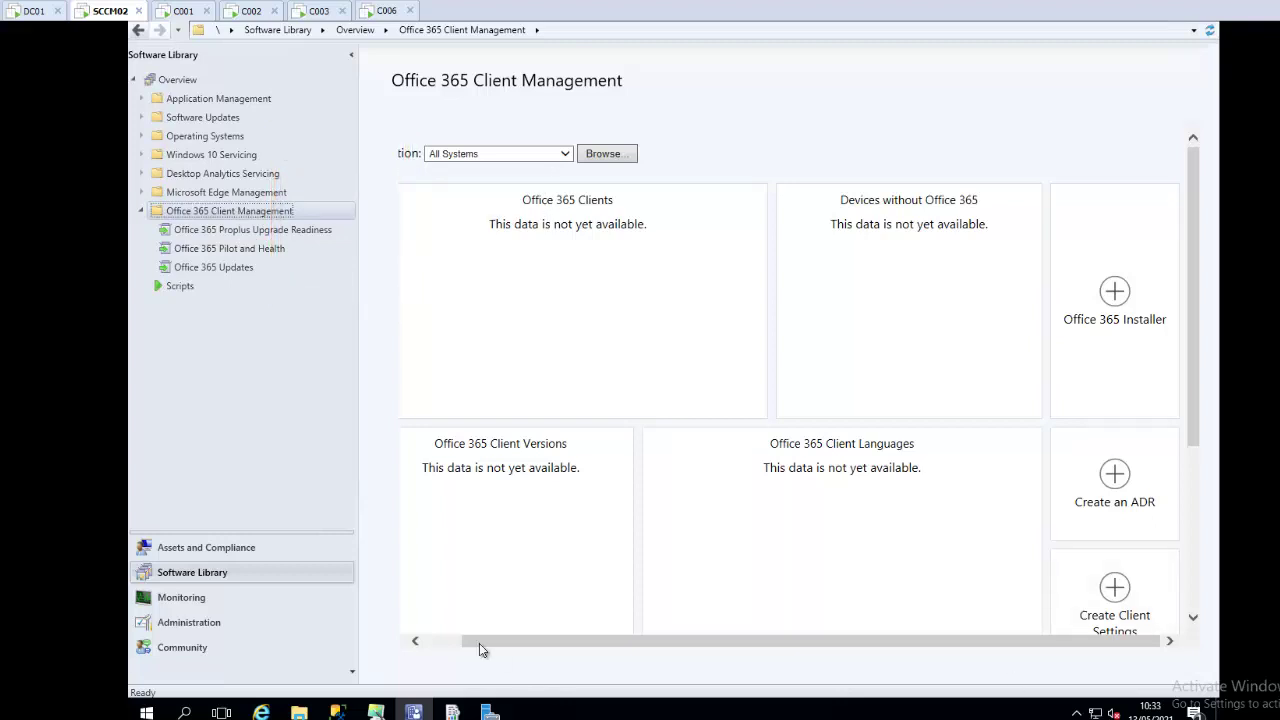
# Step: Start the Office 365 Installer wizard and name the application "Office 365 Pro"
pyautogui.click(415, 640)
pyautogui.moveTo(532, 643); pyautogui.dragTo(1052, 638)
pyautogui.click(1115, 293)
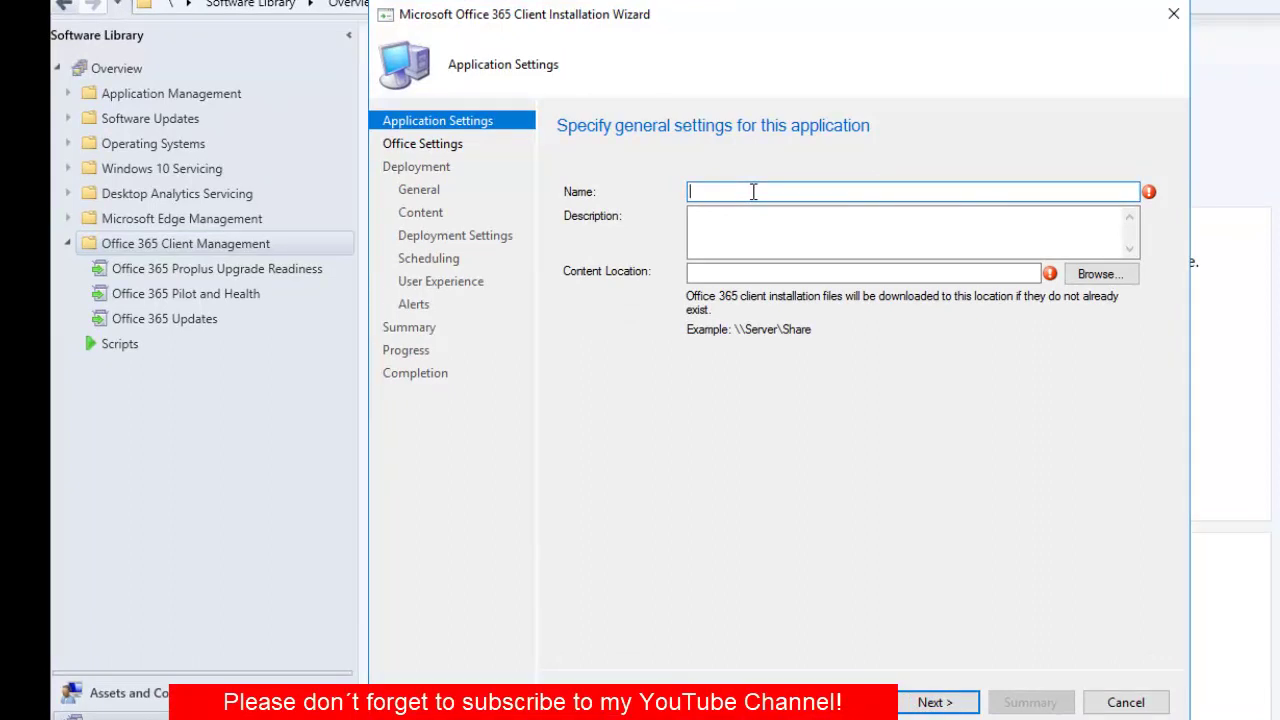
pyautogui.write('Offi')
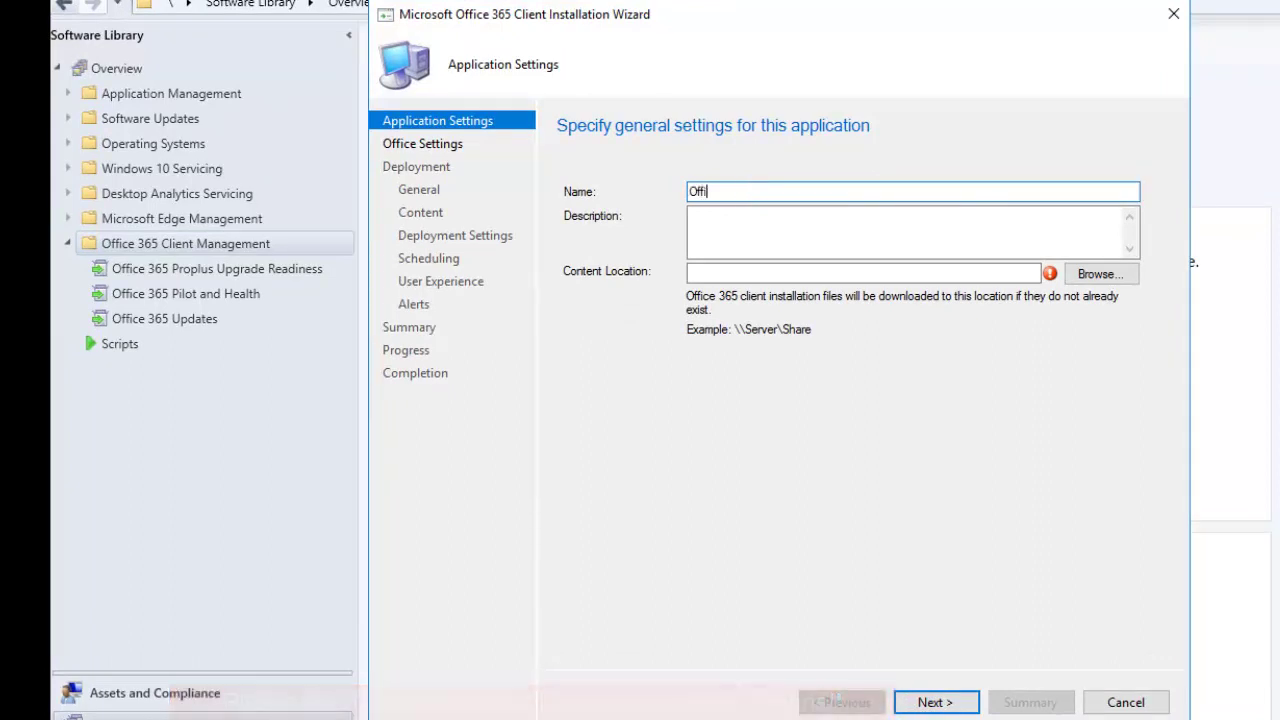
pyautogui.write('ce 365 Pro')
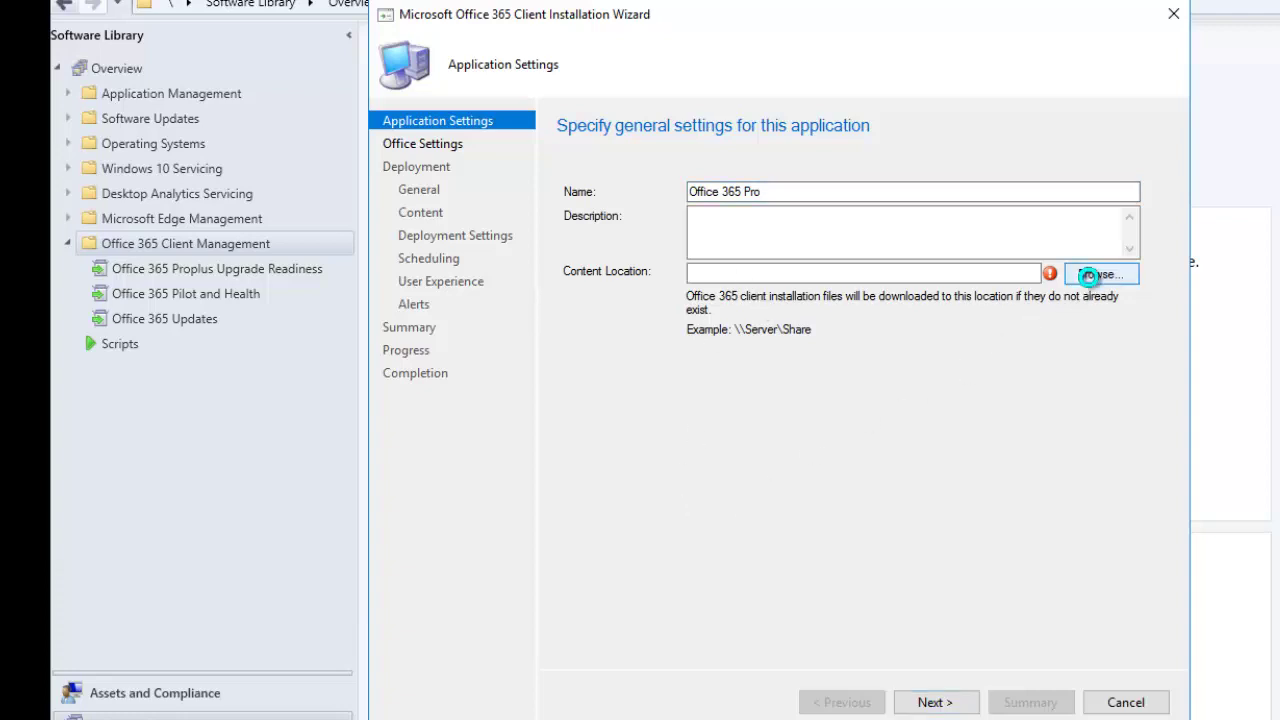
# Step: Set the content location to the shared folder \\sccm02\Office365 Pro
pyautogui.click(1090, 283)
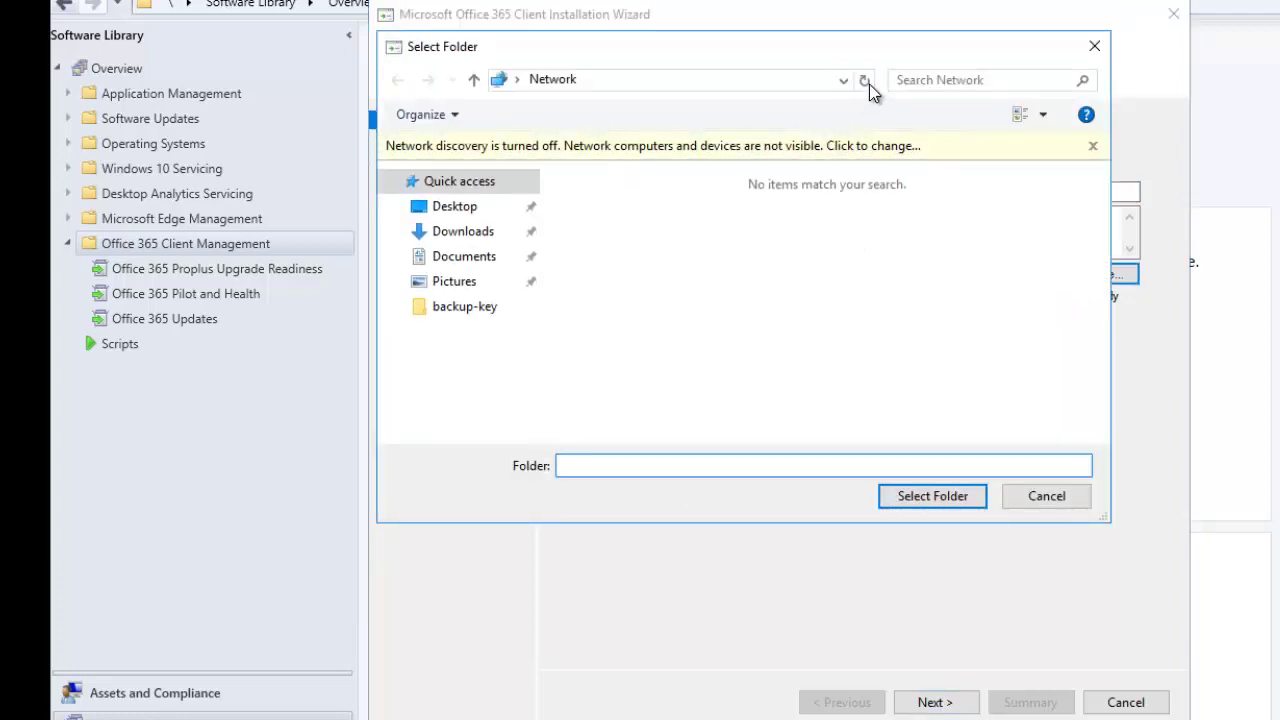
pyautogui.click(843, 80)
pyautogui.click(590, 102)
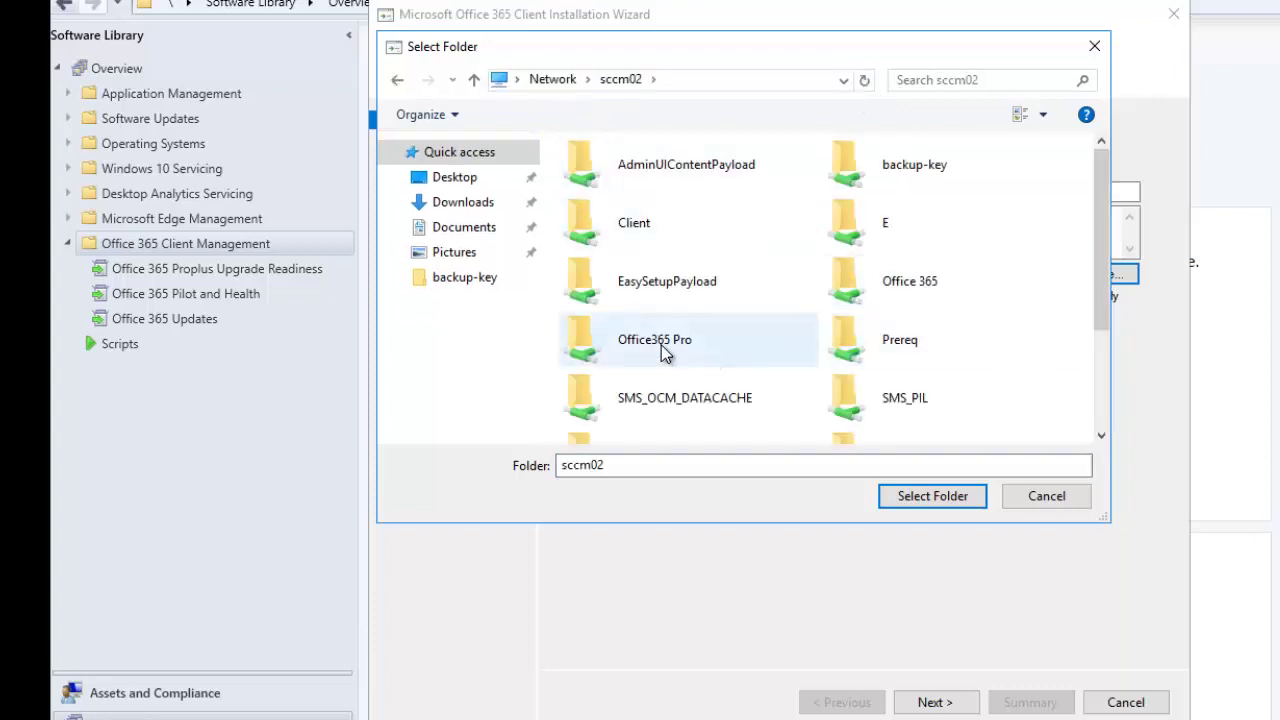
pyautogui.doubleClick(672, 345)
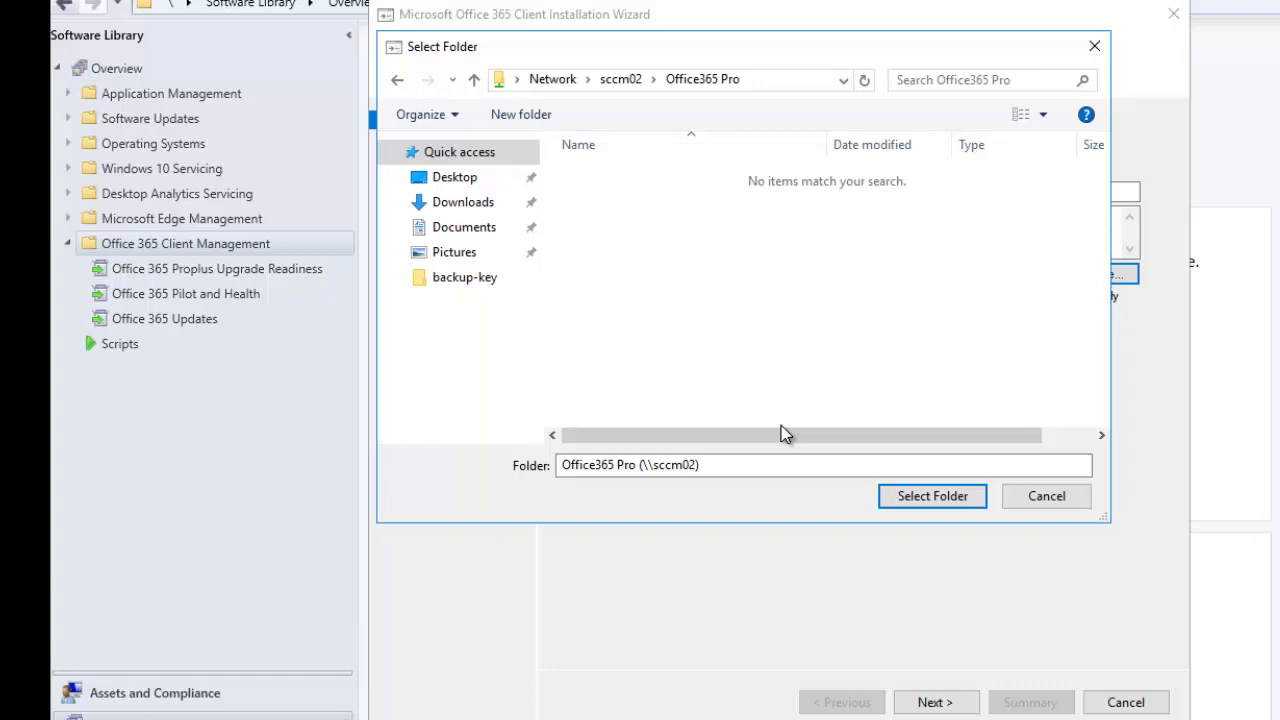
pyautogui.moveTo(778, 435); pyautogui.dragTo(772, 437)
pyautogui.click(932, 496)
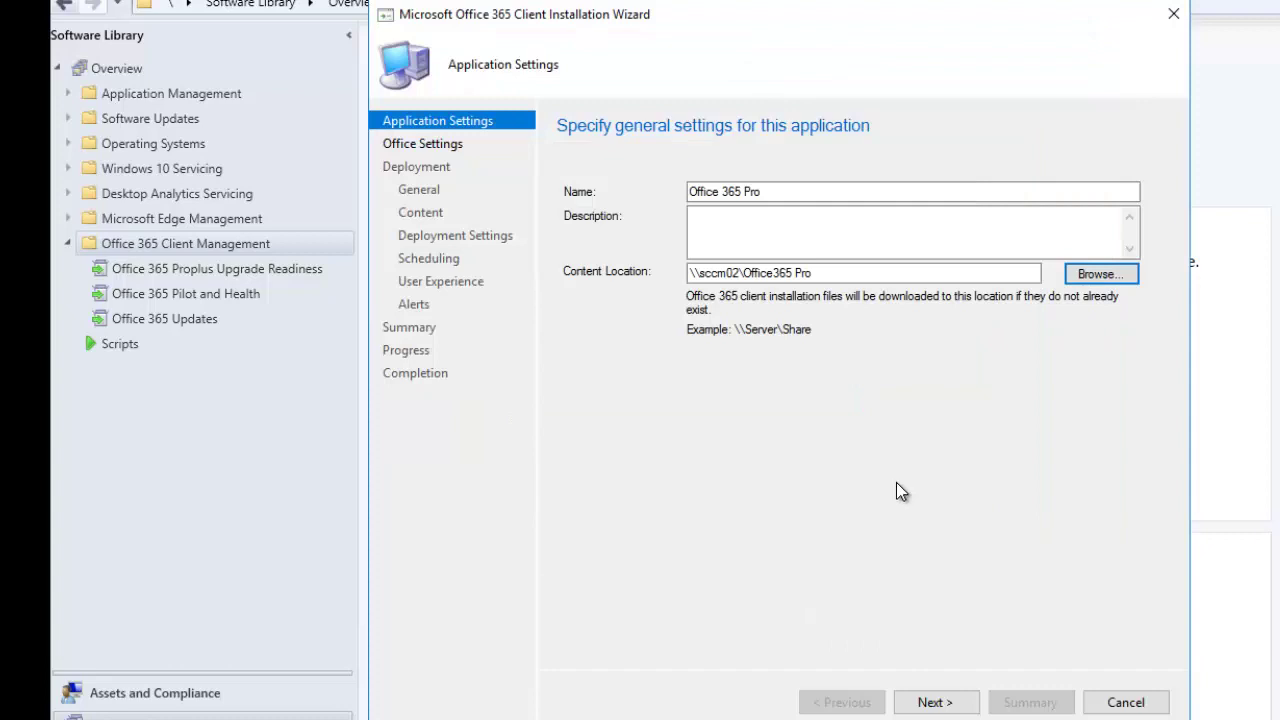
# Step: Enter the description "Configured by" followed by the person's full name, and continue to the Office settings
pyautogui.click(720, 226)
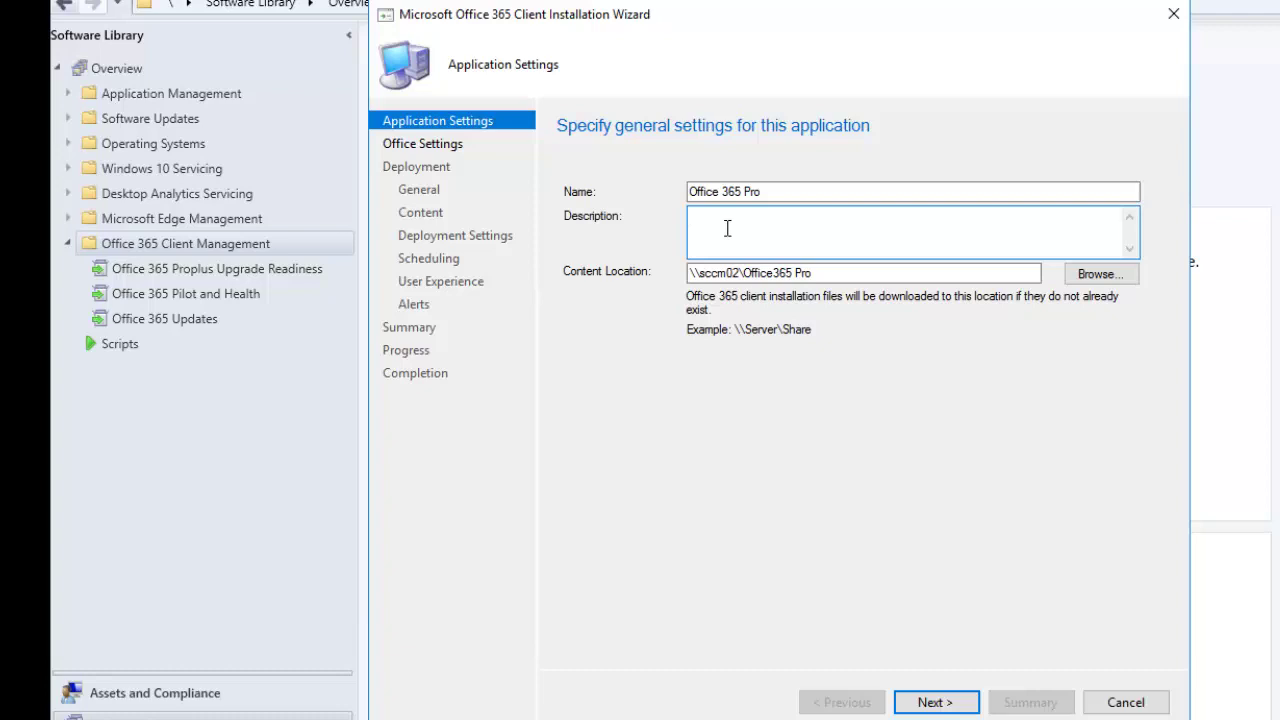
pyautogui.write('Configured by Kelvin Johnson')
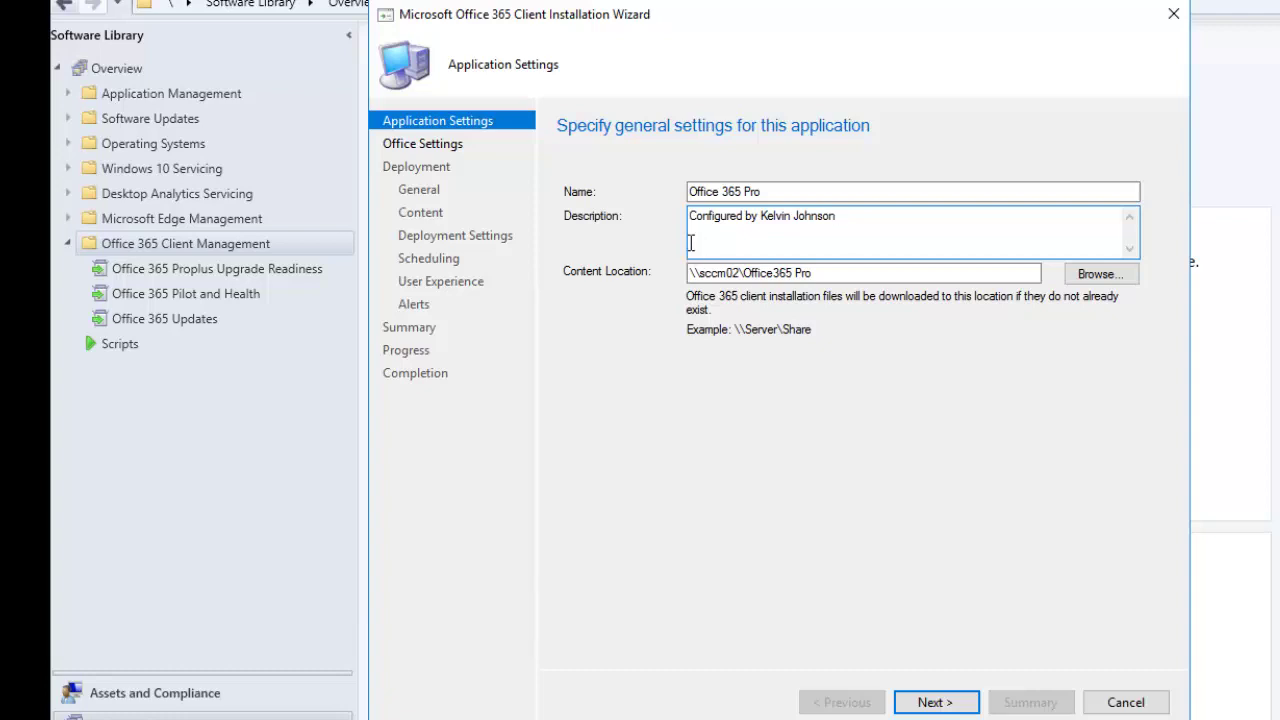
pyautogui.click(925, 702)
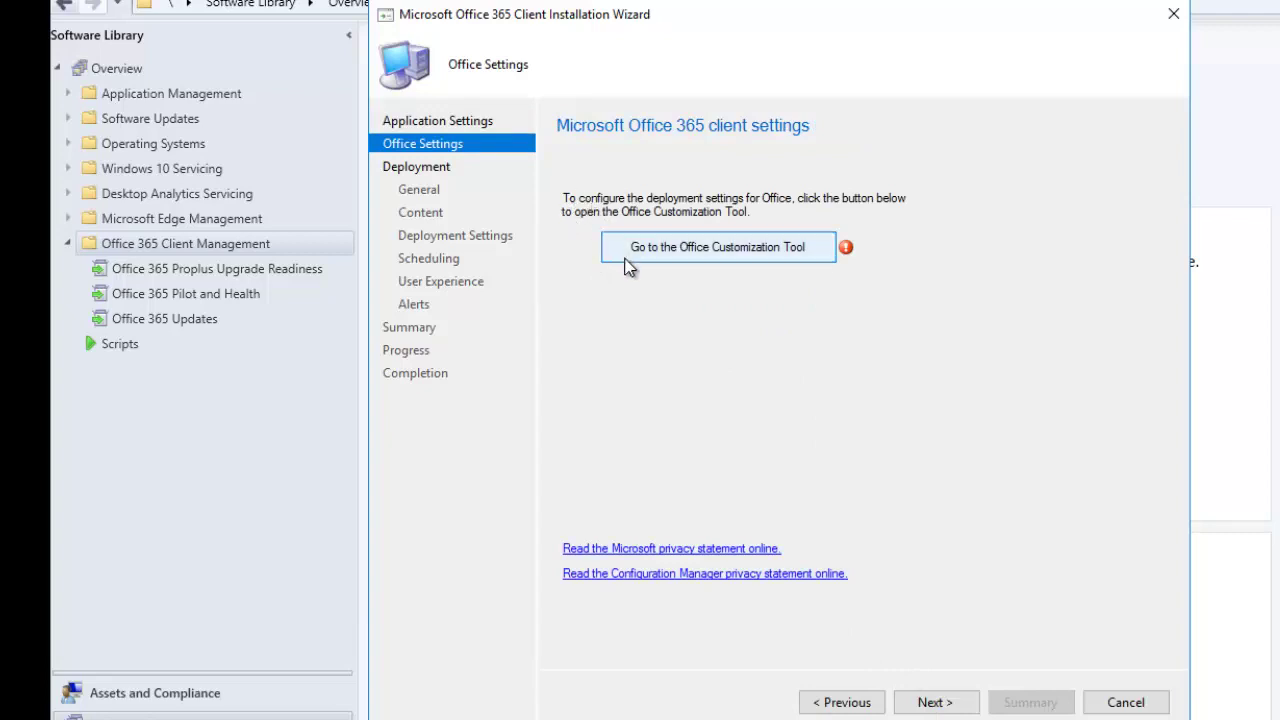
# Step: Launch the Office Customization Tool to configure the Office deployment settings
pyautogui.click(690, 255)
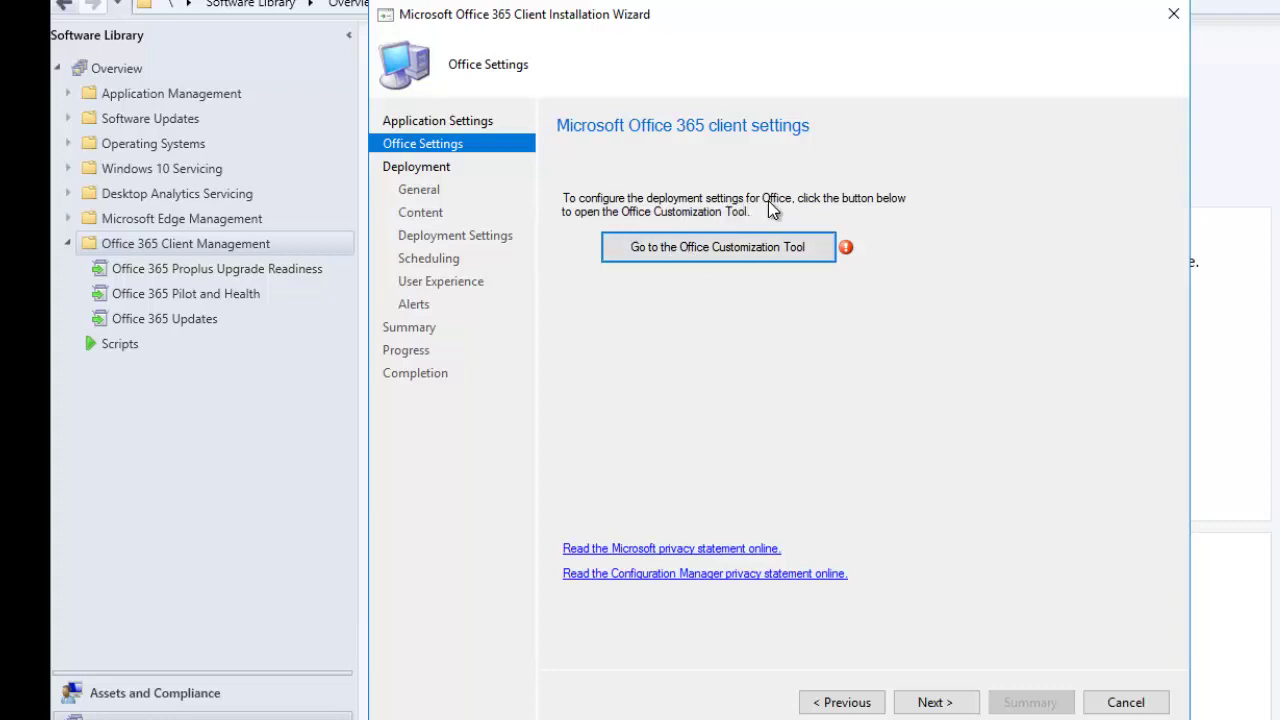
pyautogui.click(630, 236)
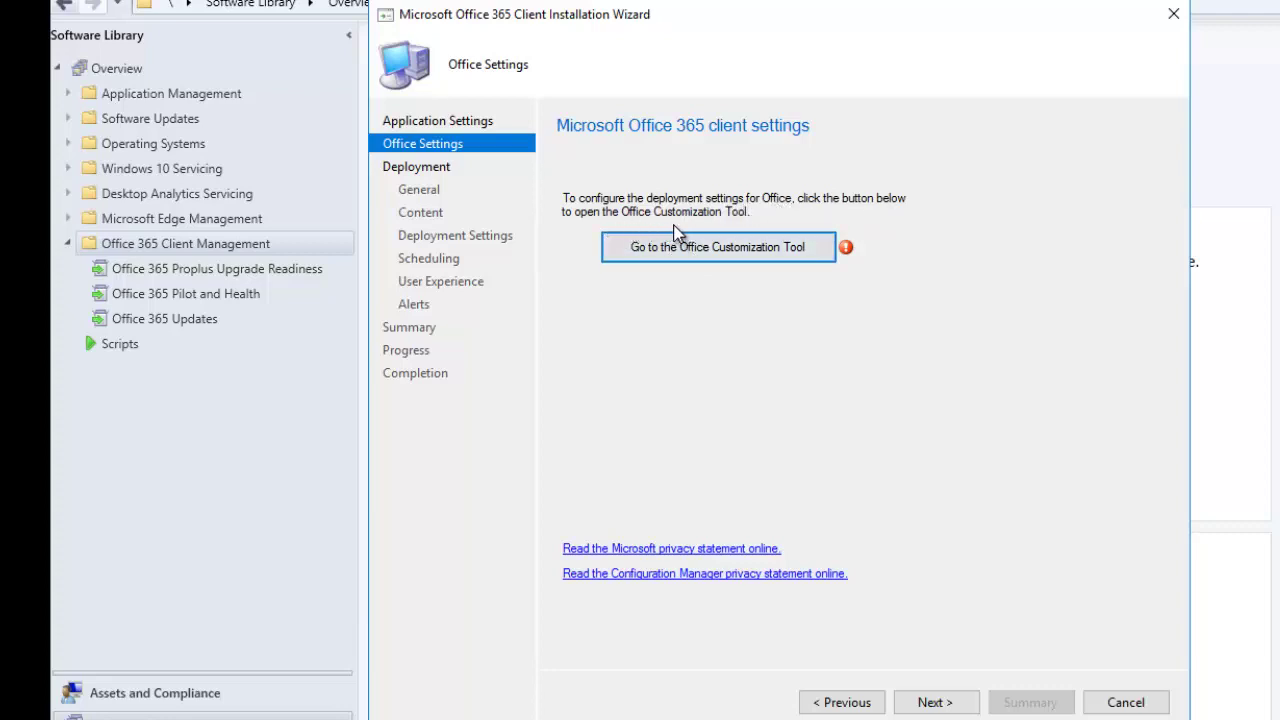
pyautogui.click(735, 250)
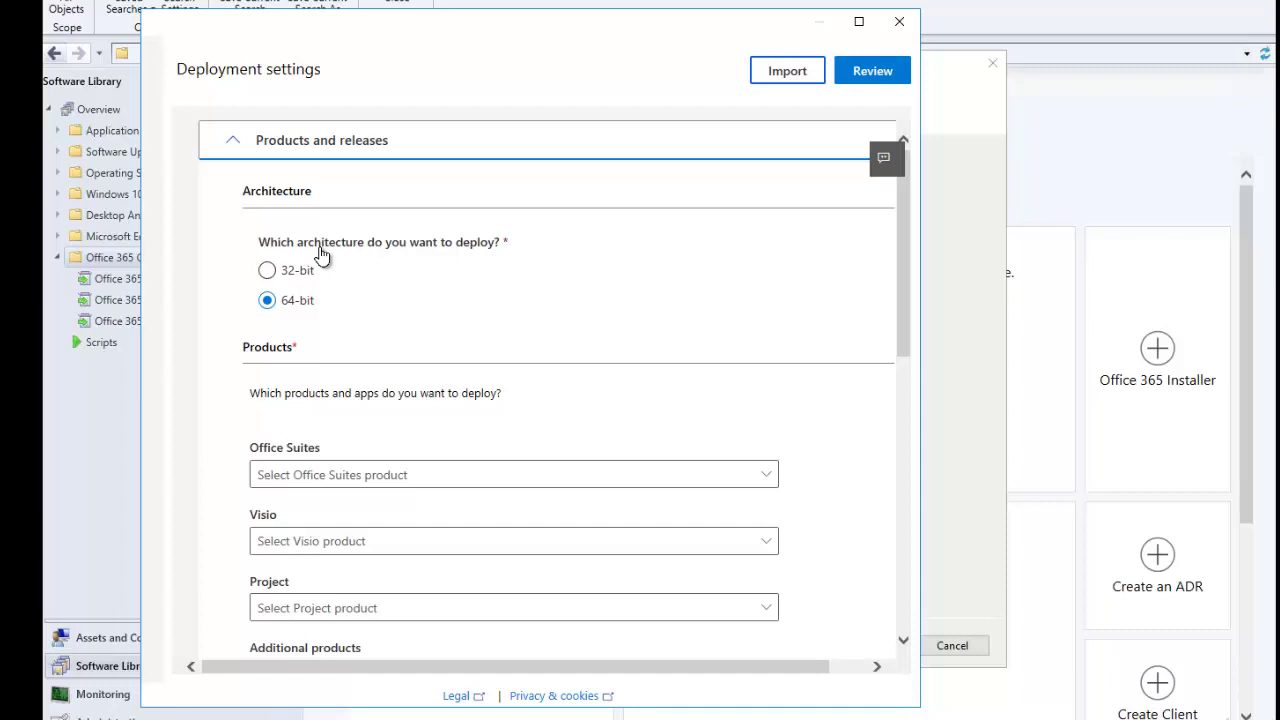
# Step: Choose the 32-bit architecture and Office Professional Plus 2019 - Volume License as the Office suite
pyautogui.click(268, 272)
pyautogui.scroll(-1, 438, 353)
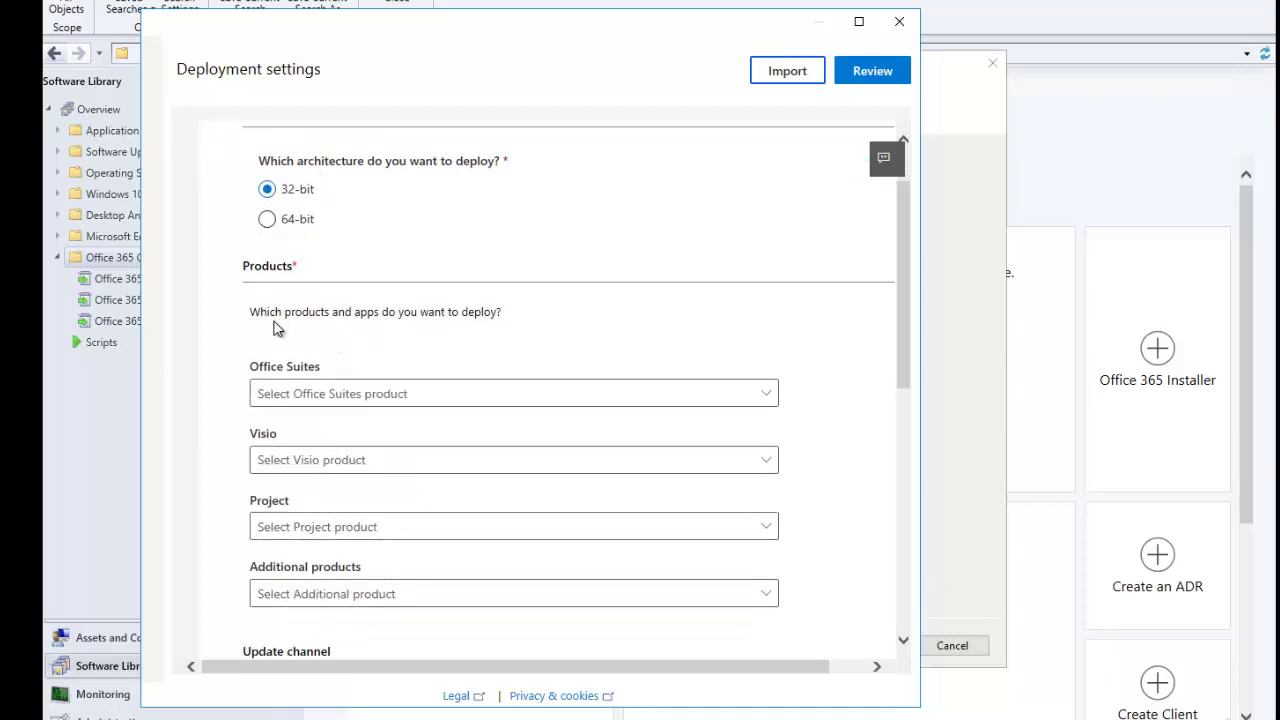
pyautogui.click(459, 398)
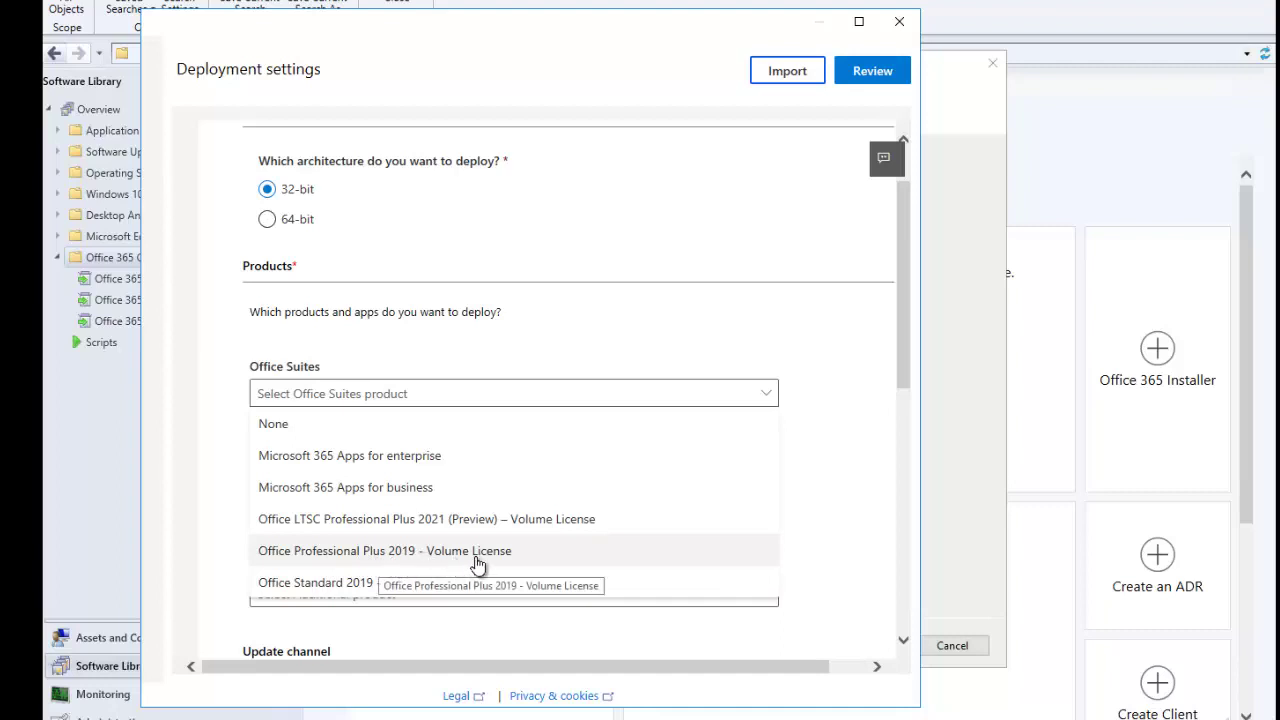
pyautogui.click(405, 551)
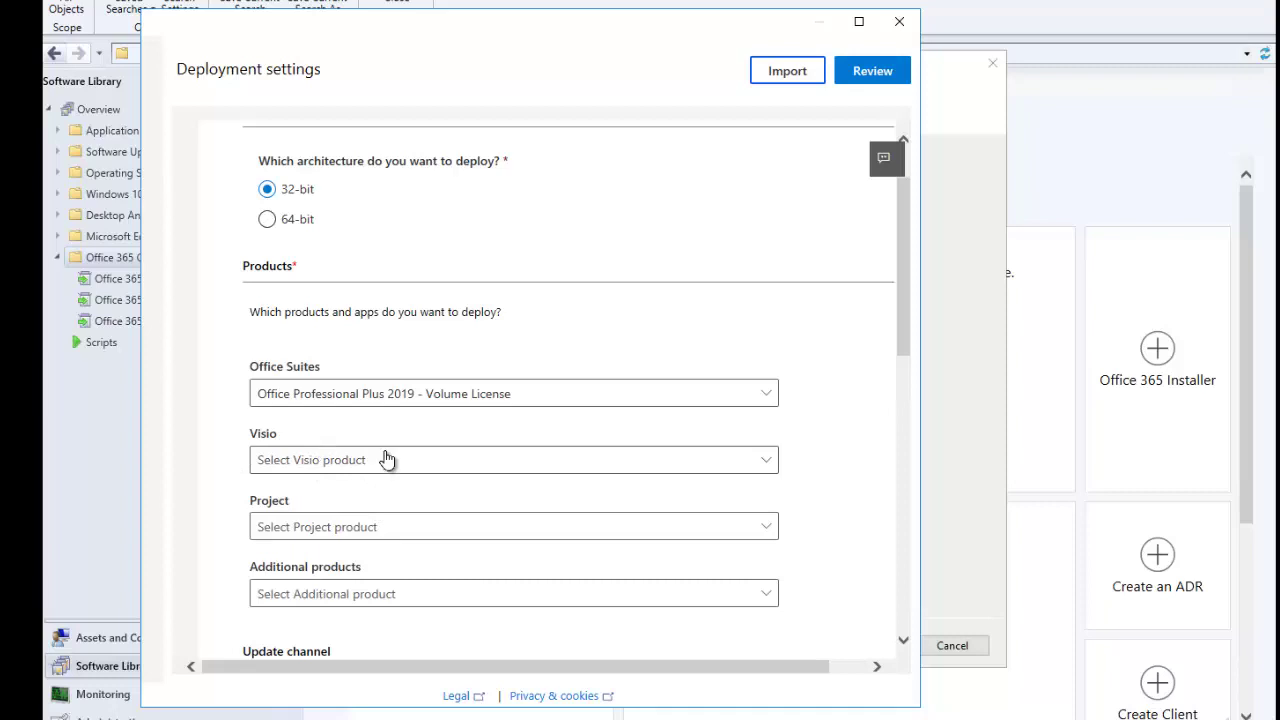
# Step: Examine the choices offered for Visio, additional products and the update channel without selecting any
pyautogui.scroll(-1, 902, 292)
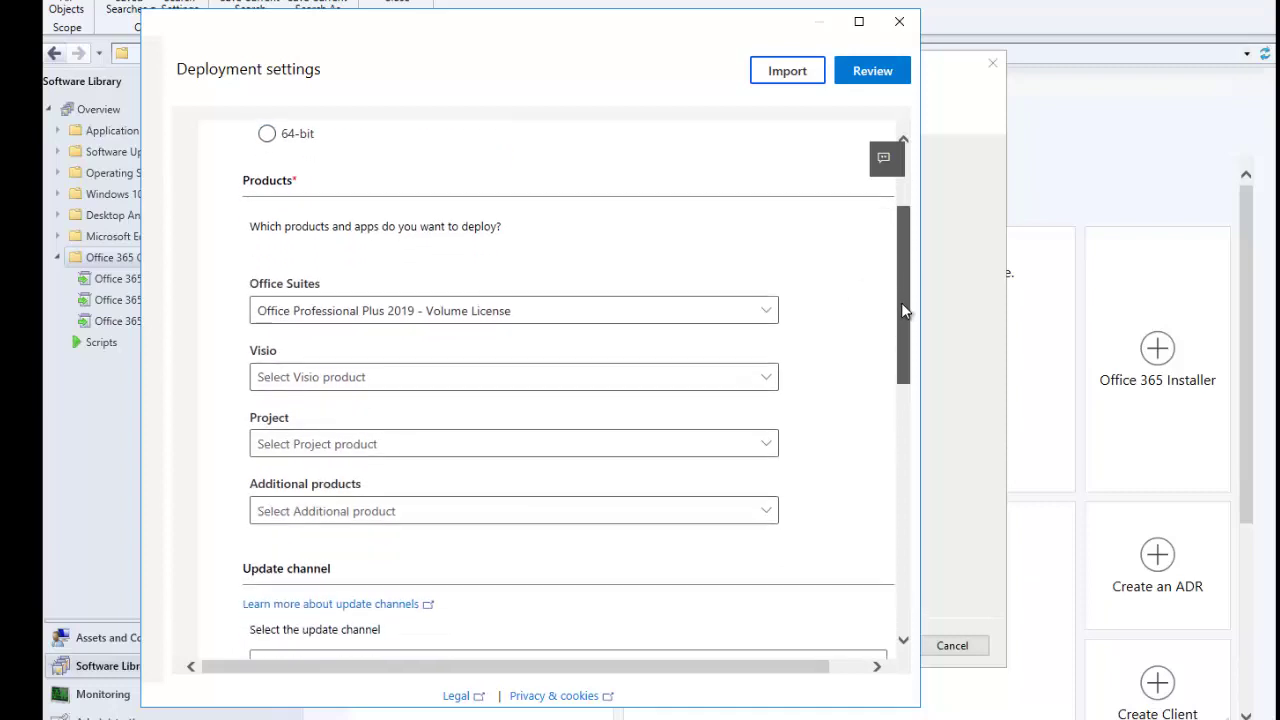
pyautogui.click(620, 378)
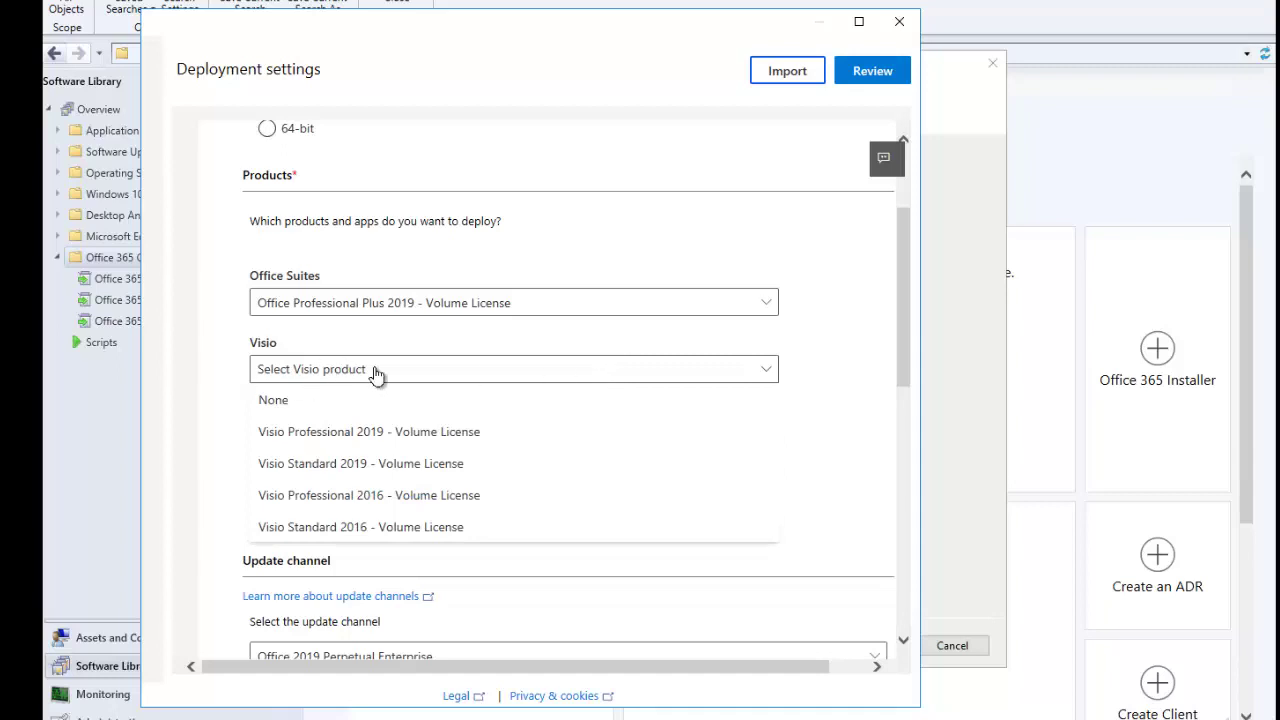
pyautogui.click(815, 366)
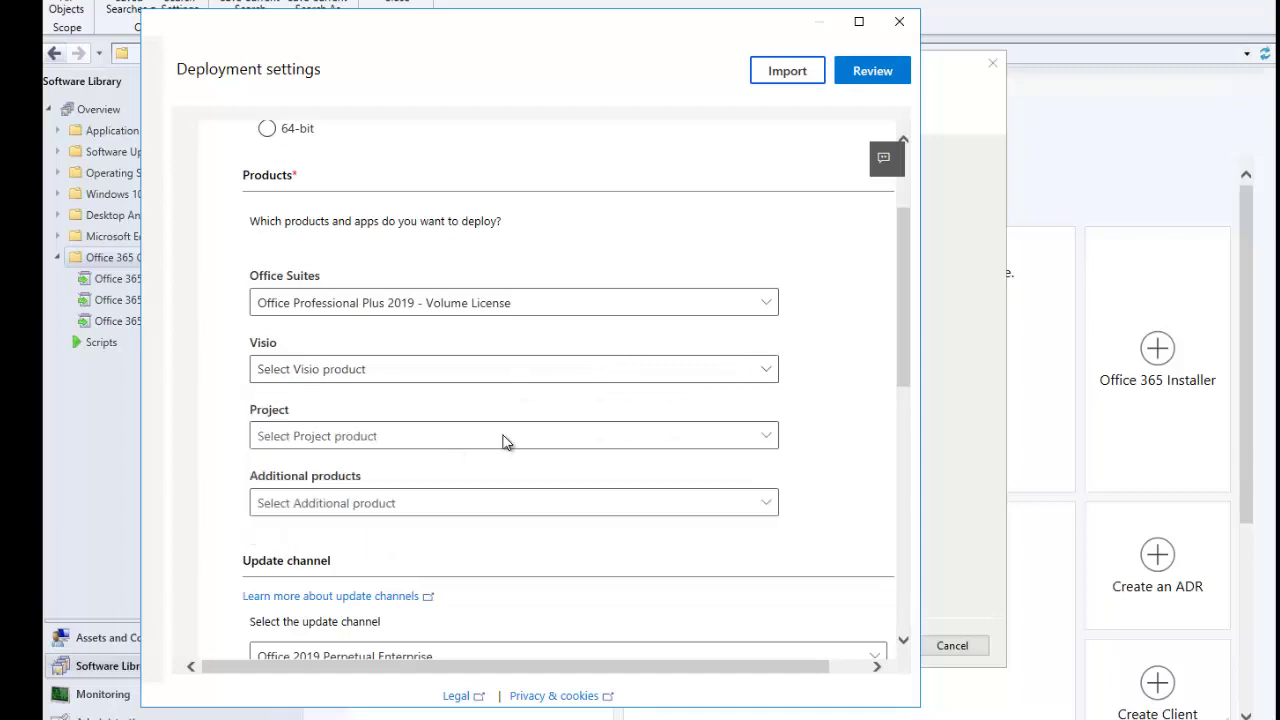
pyautogui.scroll(-1, 710, 443)
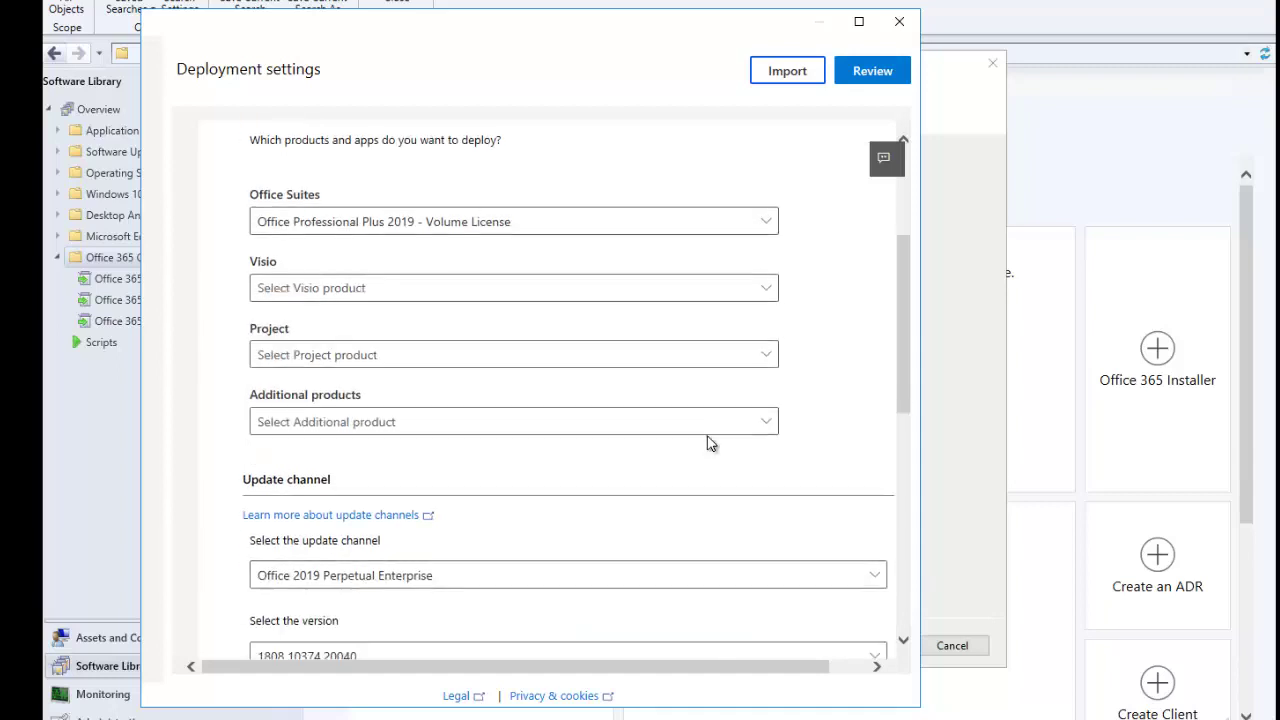
pyautogui.click(440, 430)
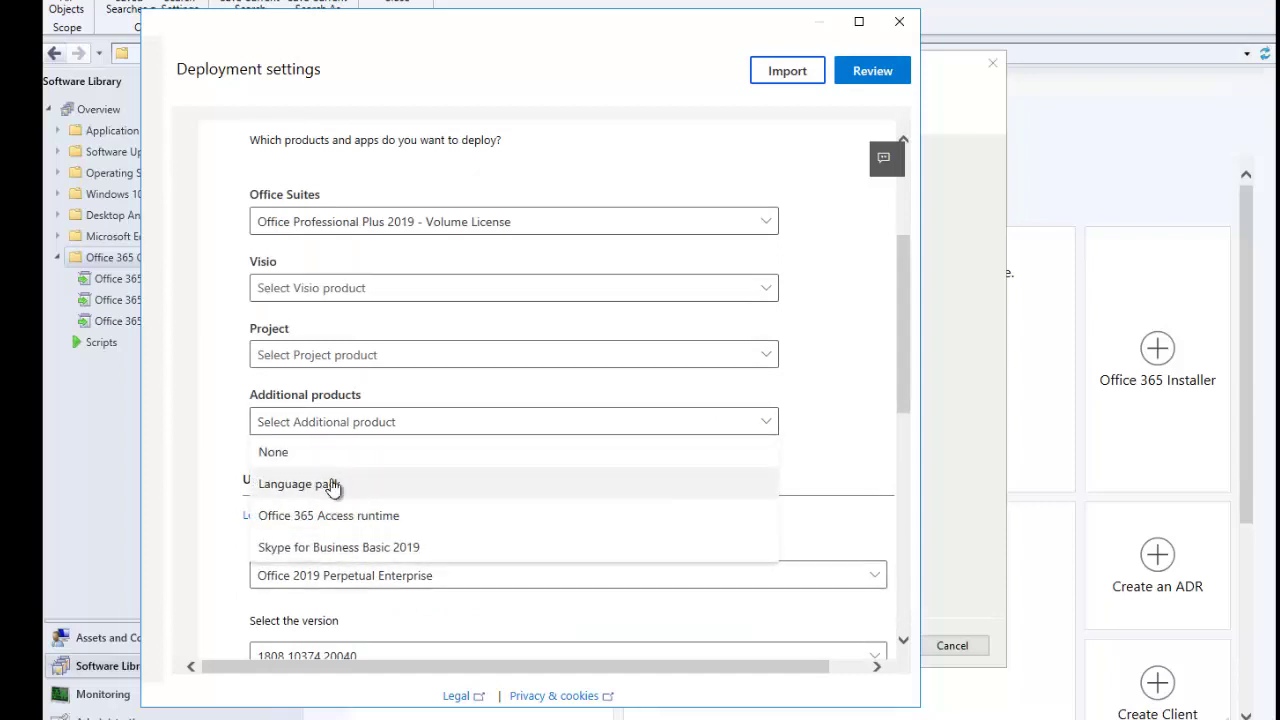
pyautogui.click(890, 418)
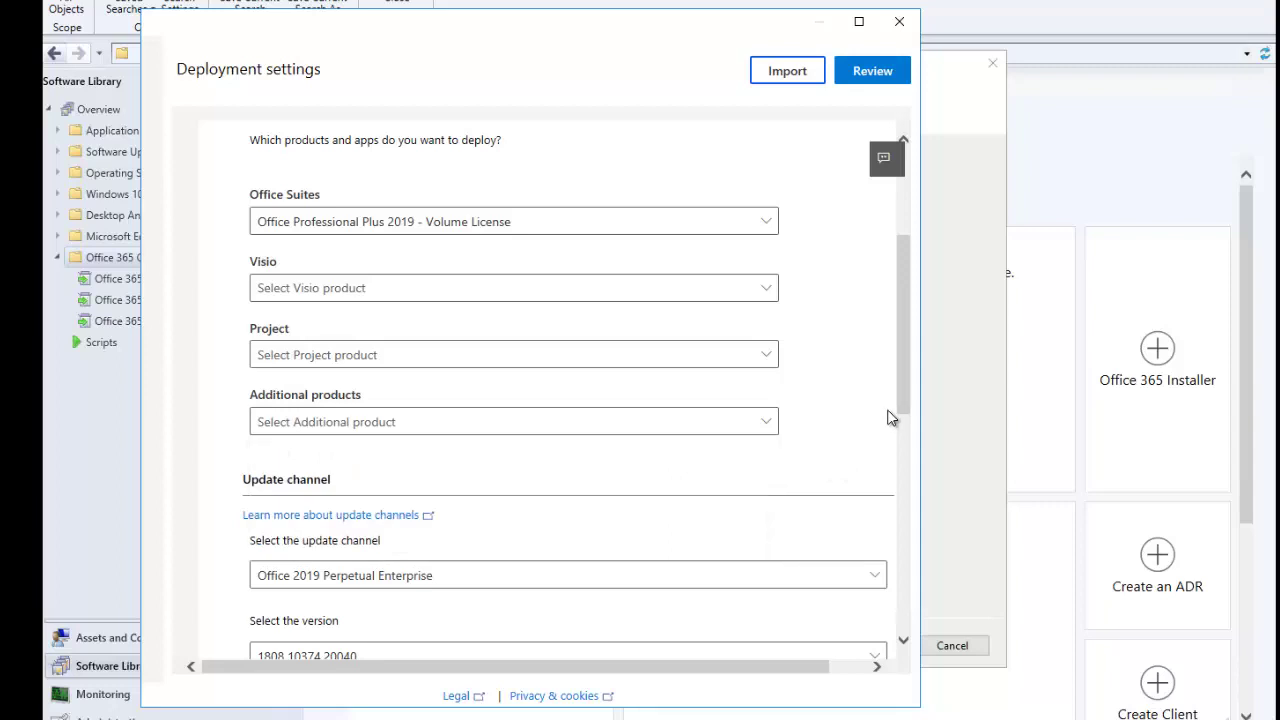
pyautogui.moveTo(906, 355); pyautogui.dragTo(894, 402)
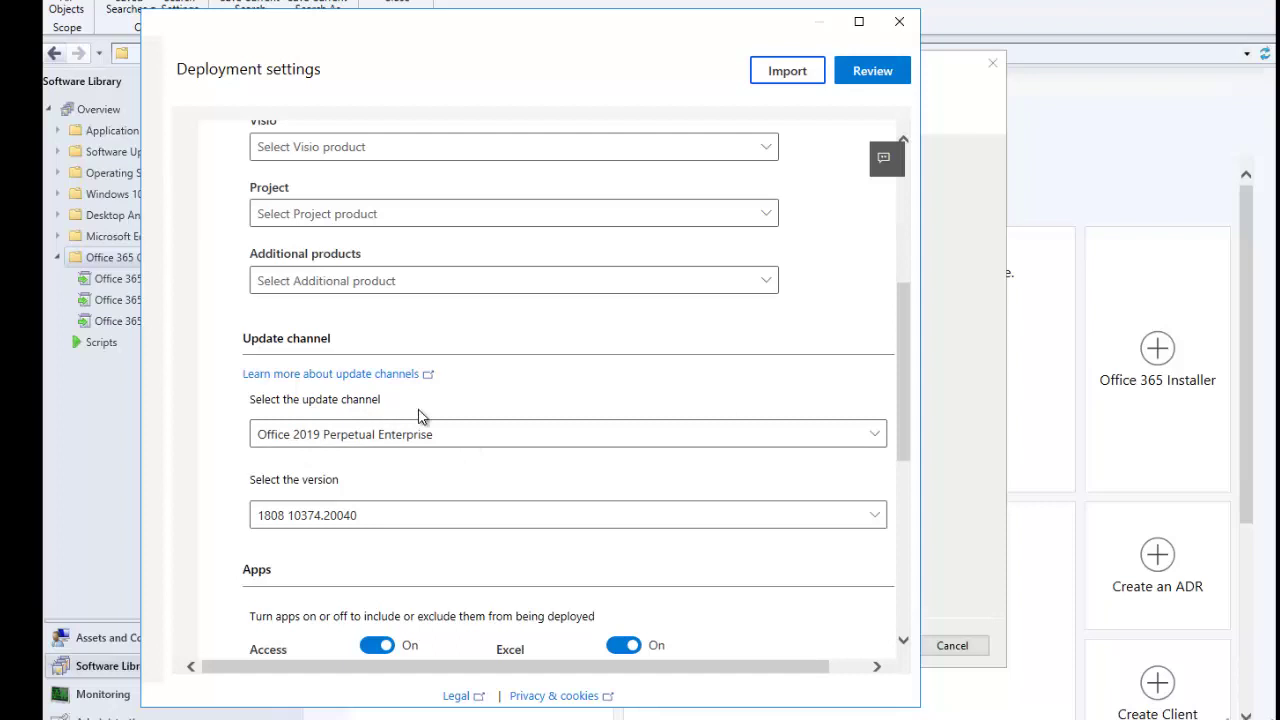
pyautogui.click(626, 440)
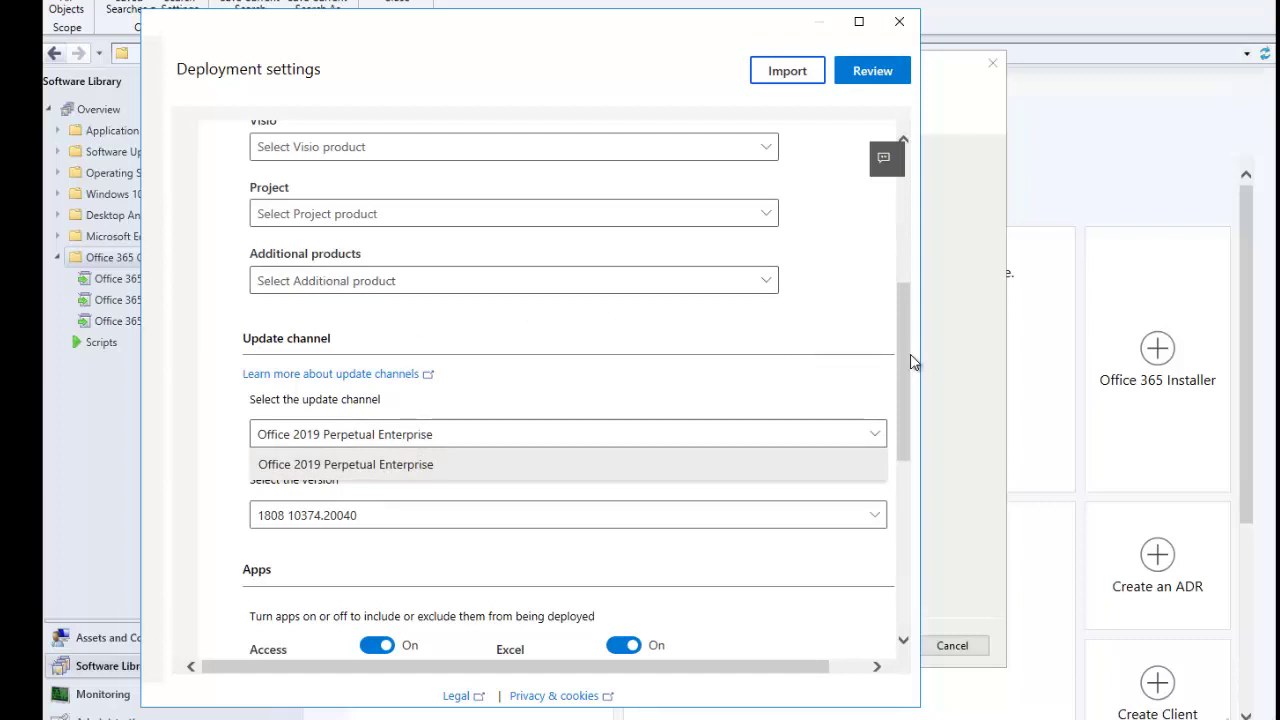
# Step: Try Microsoft 365 Apps for enterprise as the Office suite and look through its update channels
pyautogui.moveTo(909, 357); pyautogui.dragTo(905, 283)
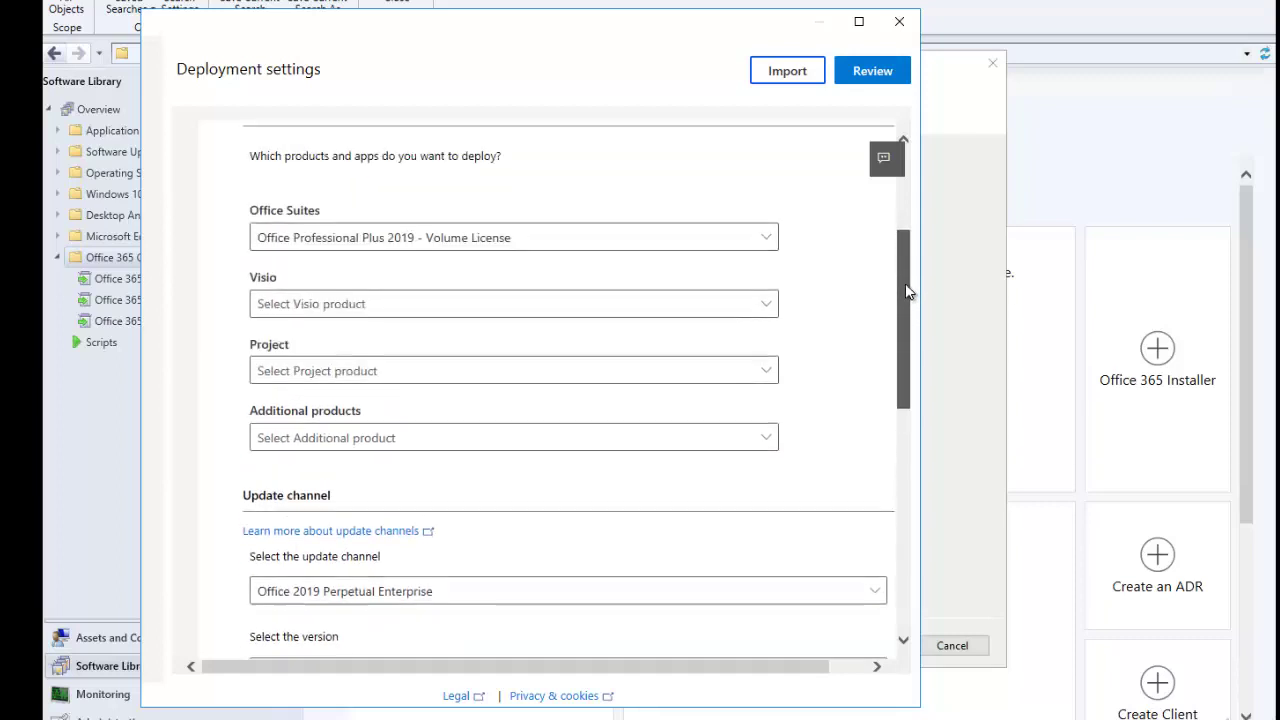
pyautogui.click(737, 287)
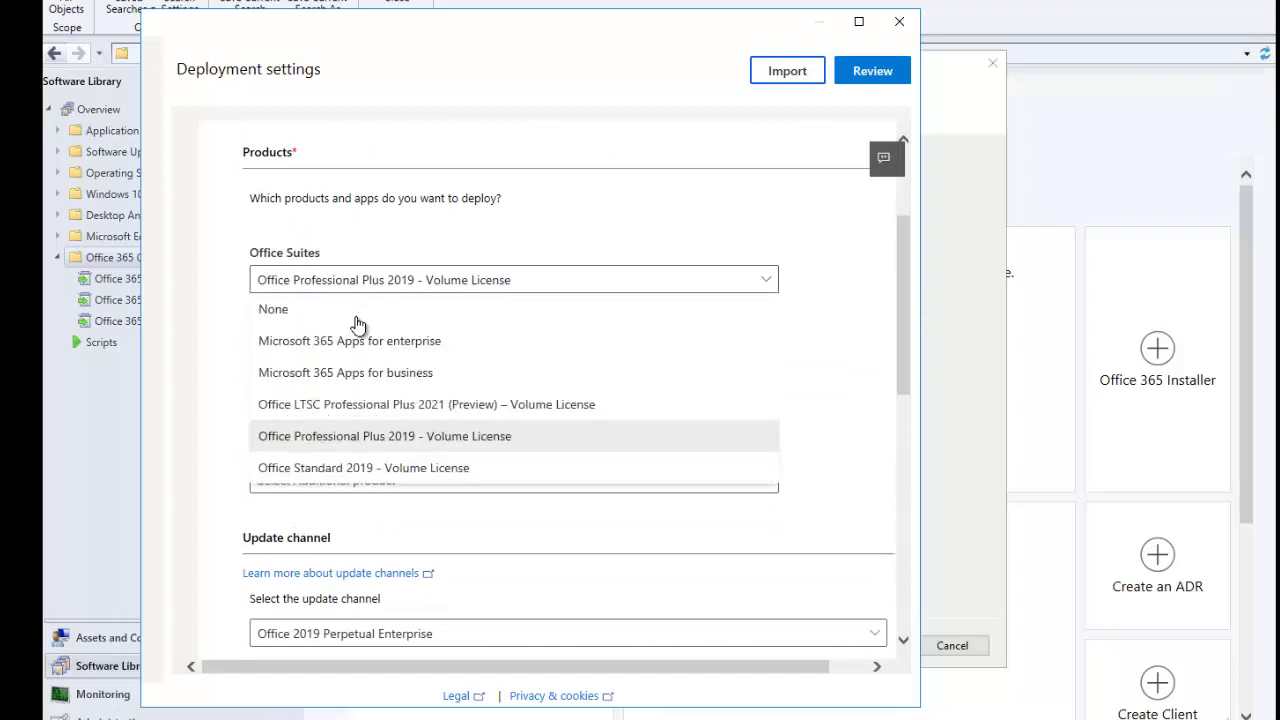
pyautogui.click(425, 354)
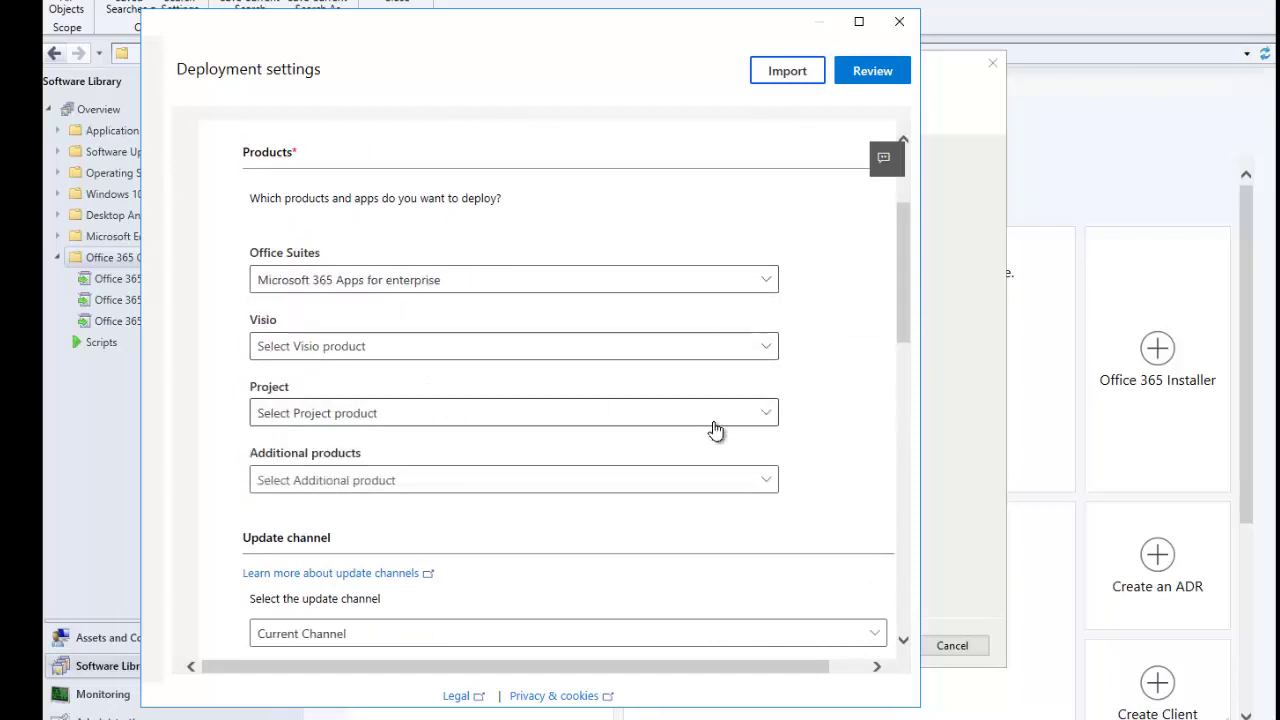
pyautogui.scroll(-1, 722, 431)
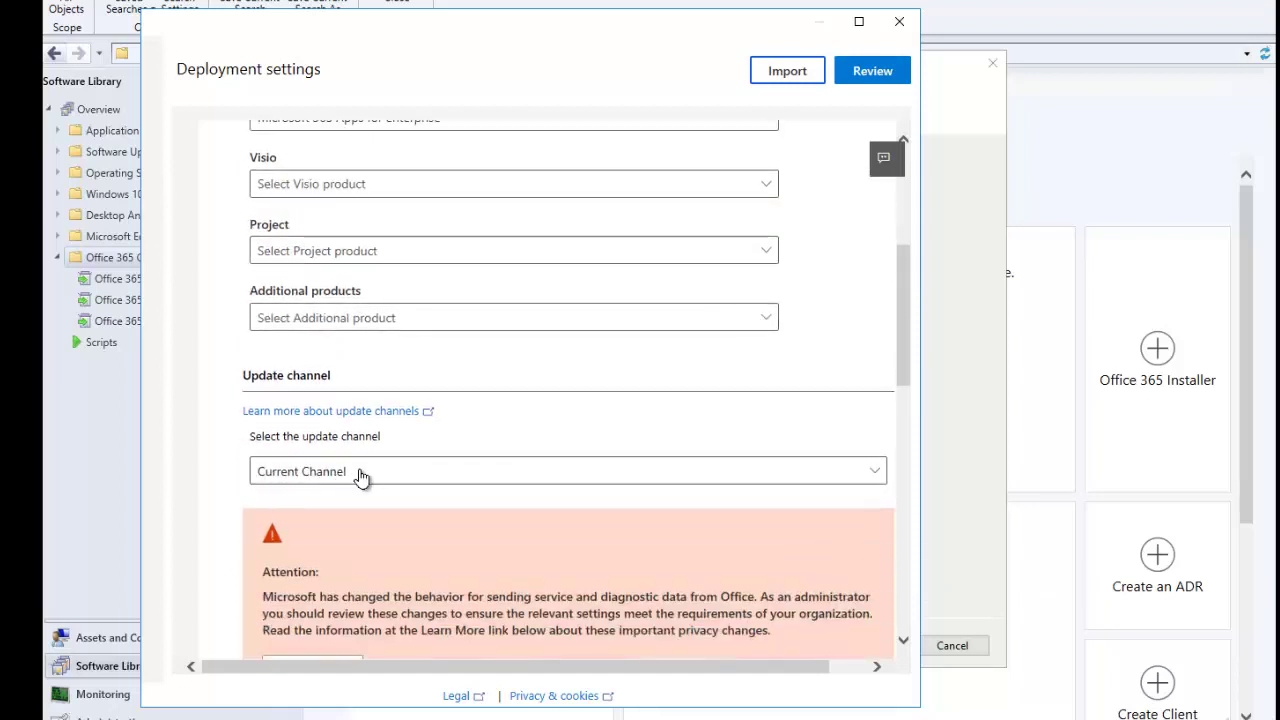
pyautogui.click(347, 481)
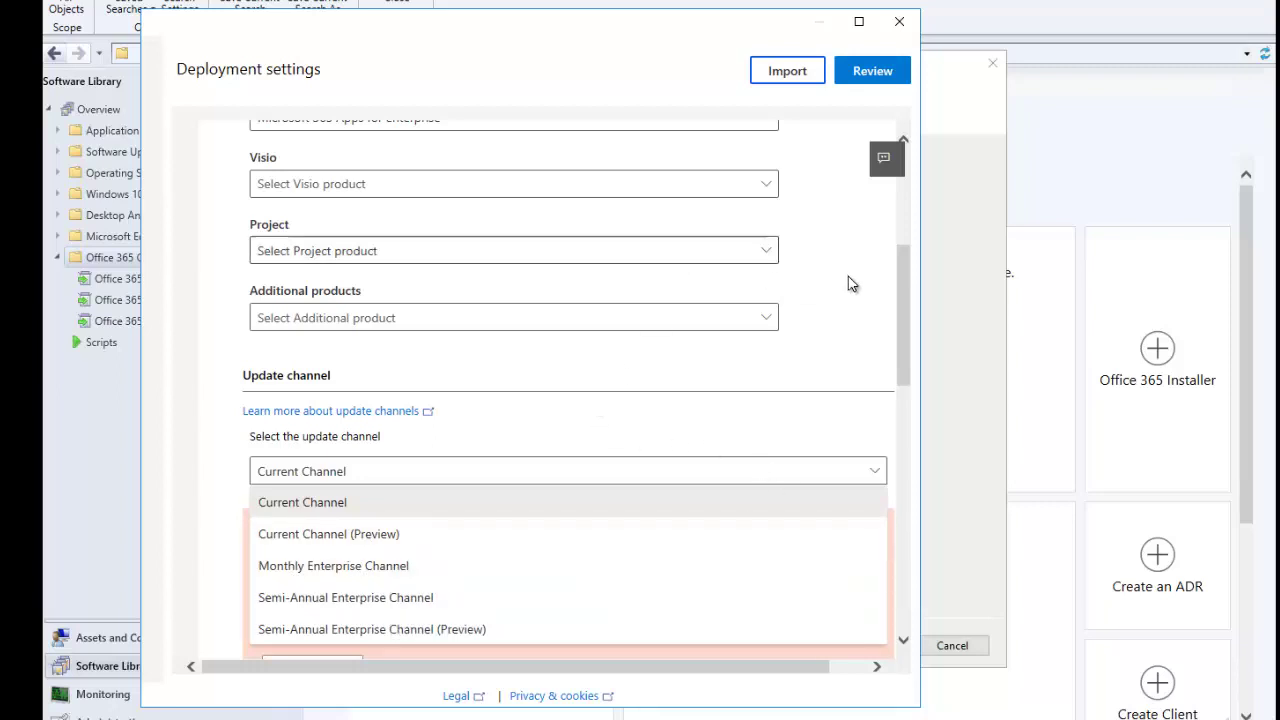
# Step: Switch the Office suite back to Office Professional Plus 2019 - Volume License and check which versions can be selected
pyautogui.moveTo(900, 270); pyautogui.dragTo(904, 230)
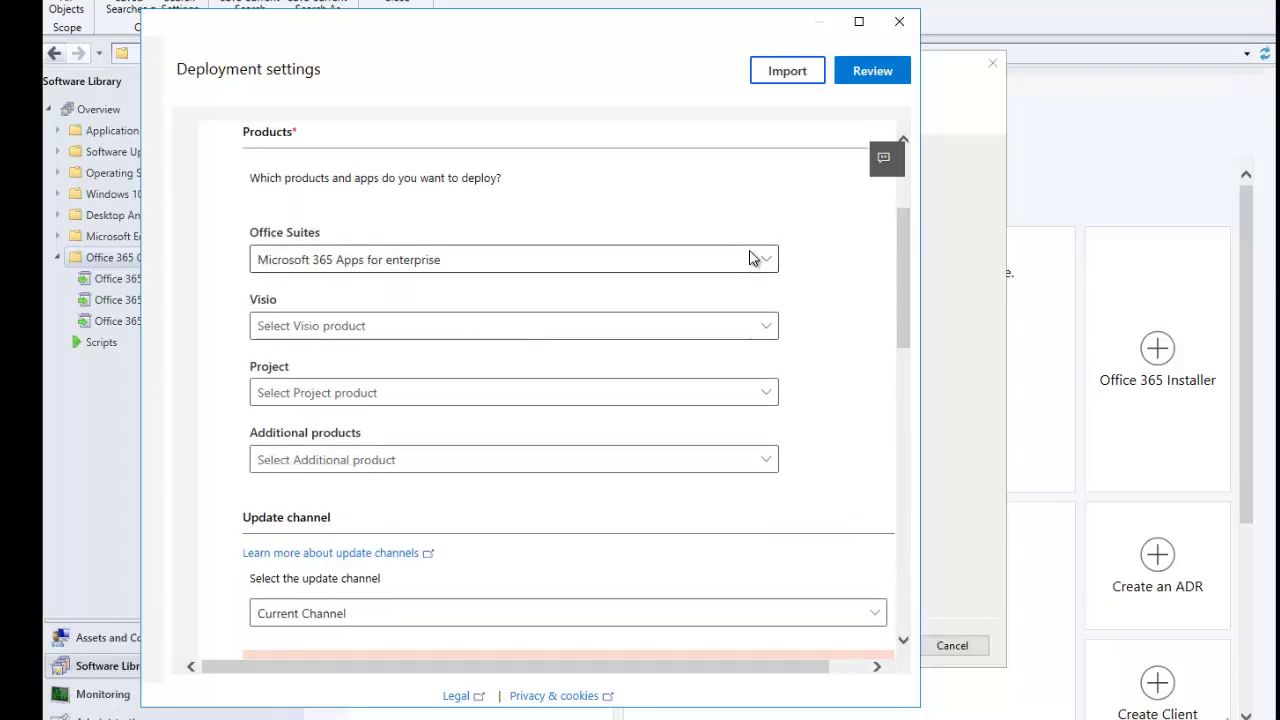
pyautogui.click(641, 266)
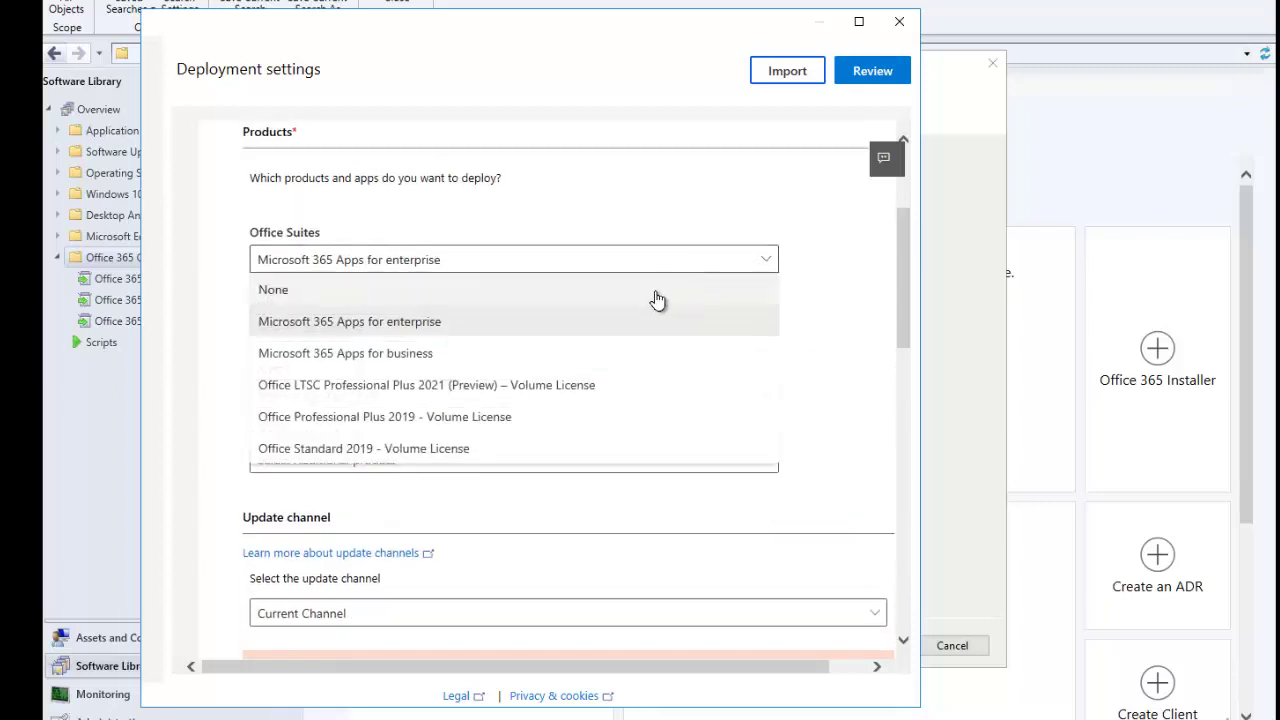
pyautogui.click(390, 427)
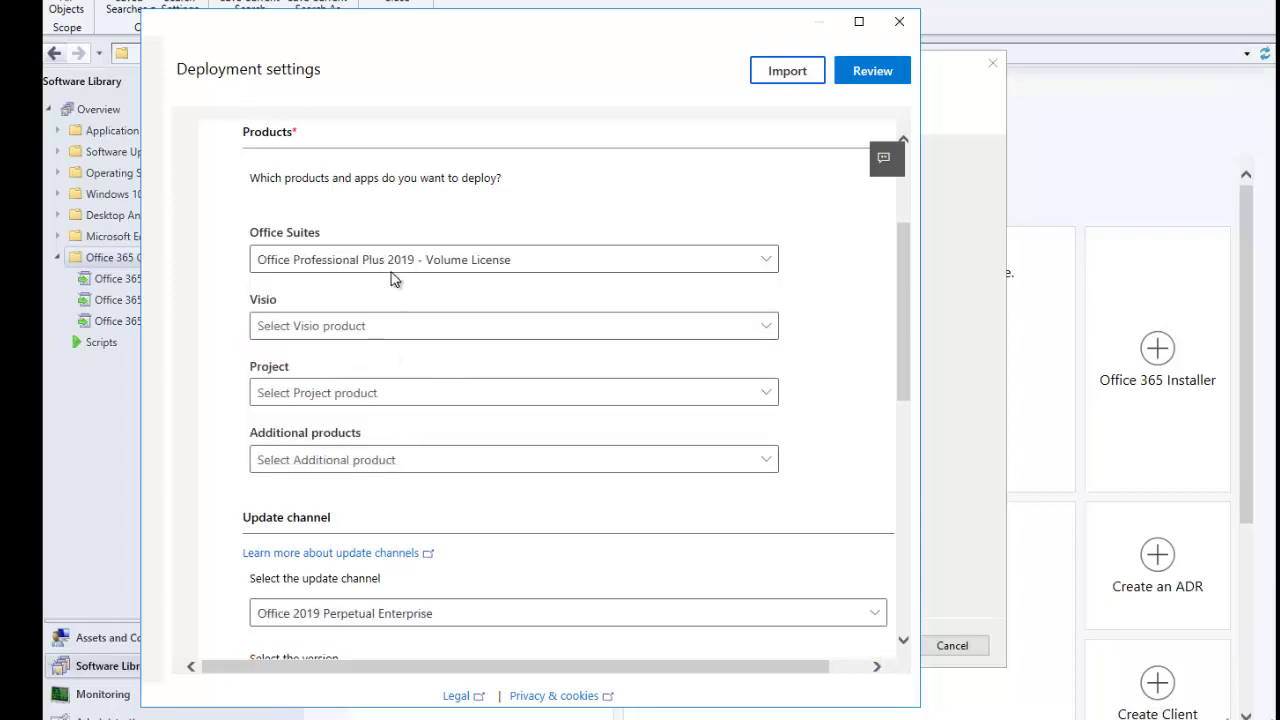
pyautogui.scroll(-3, 466, 523)
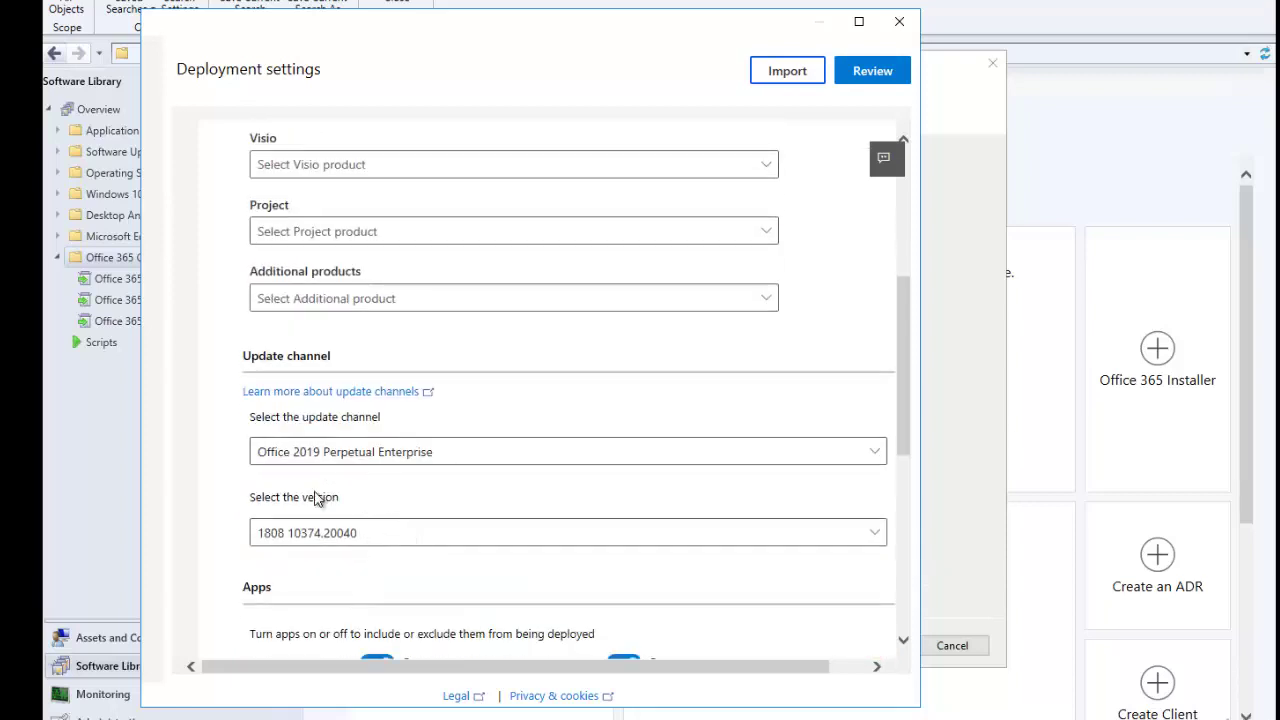
pyautogui.click(392, 537)
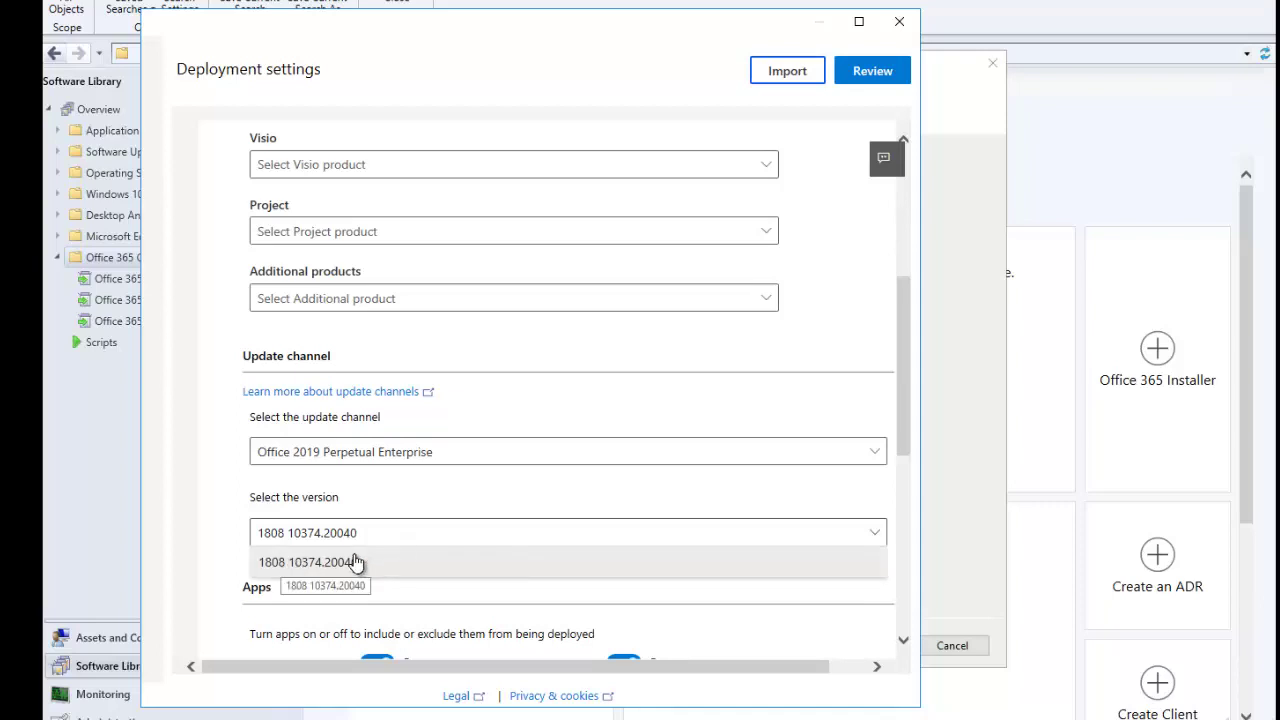
pyautogui.click(229, 488)
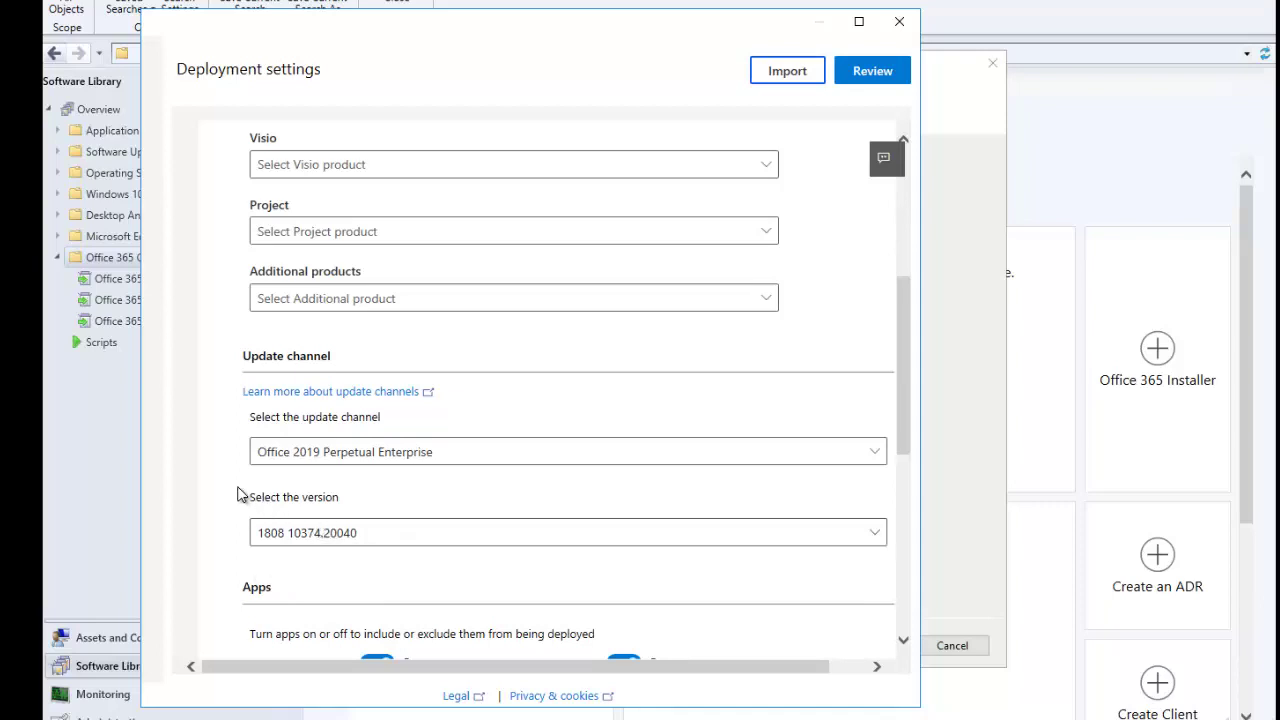
# Step: Review the apps included in the deployment and try switching Skype for Business off and back on
pyautogui.scroll(-4, 268, 492)
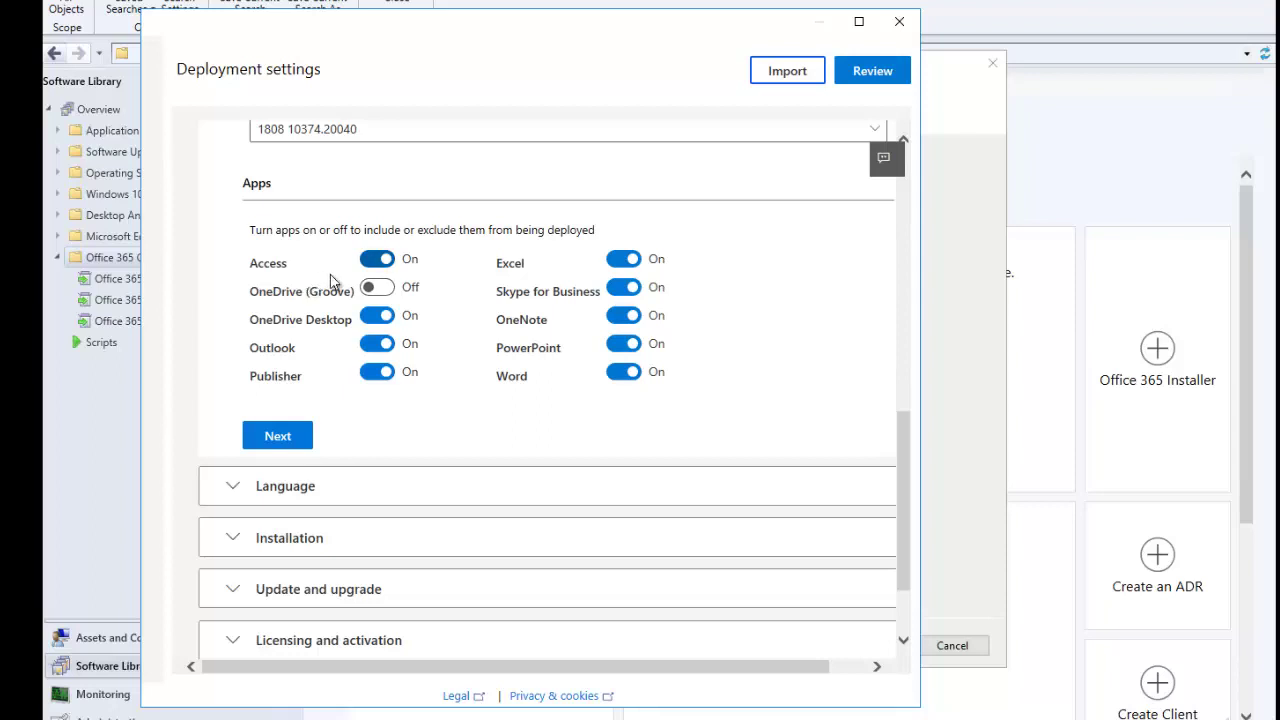
pyautogui.click(618, 293)
pyautogui.click(626, 292)
pyautogui.scroll(-2, 367, 355)
pyautogui.scroll(-1, 384, 397)
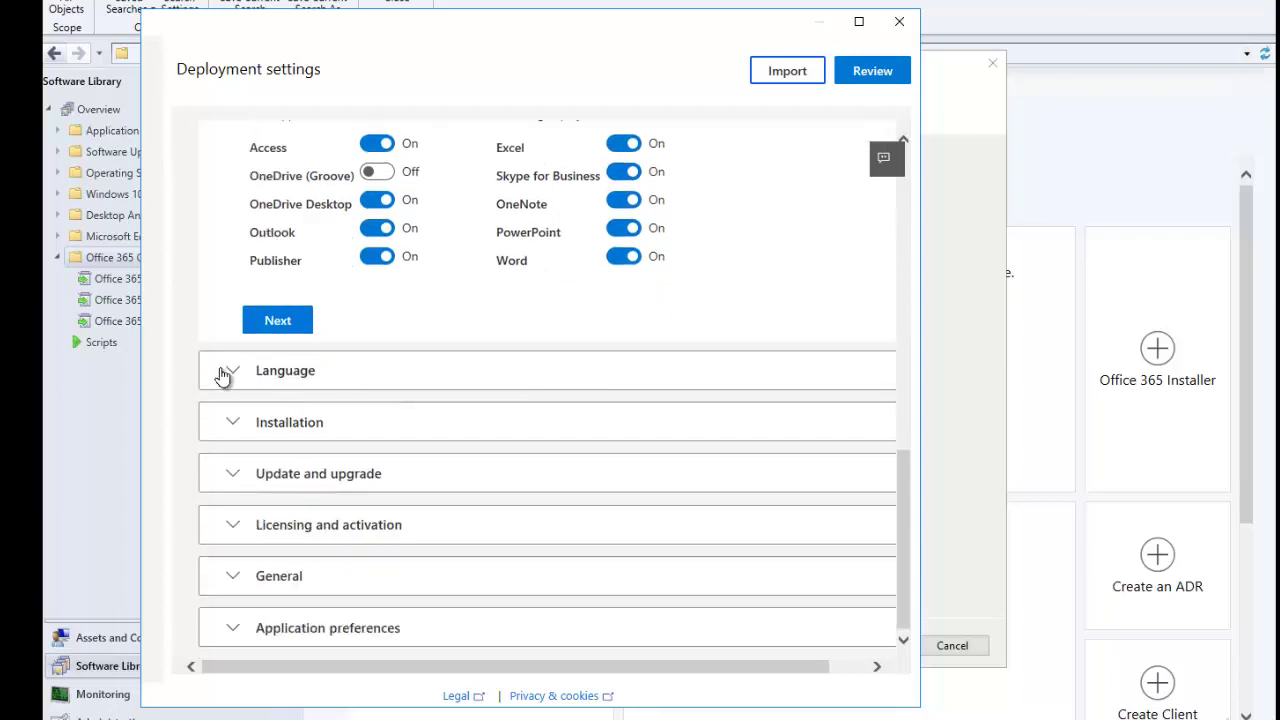
# Step: Set English (United States) as the primary language and add Dutch (Netherlands) as an additional language
pyautogui.click(292, 368)
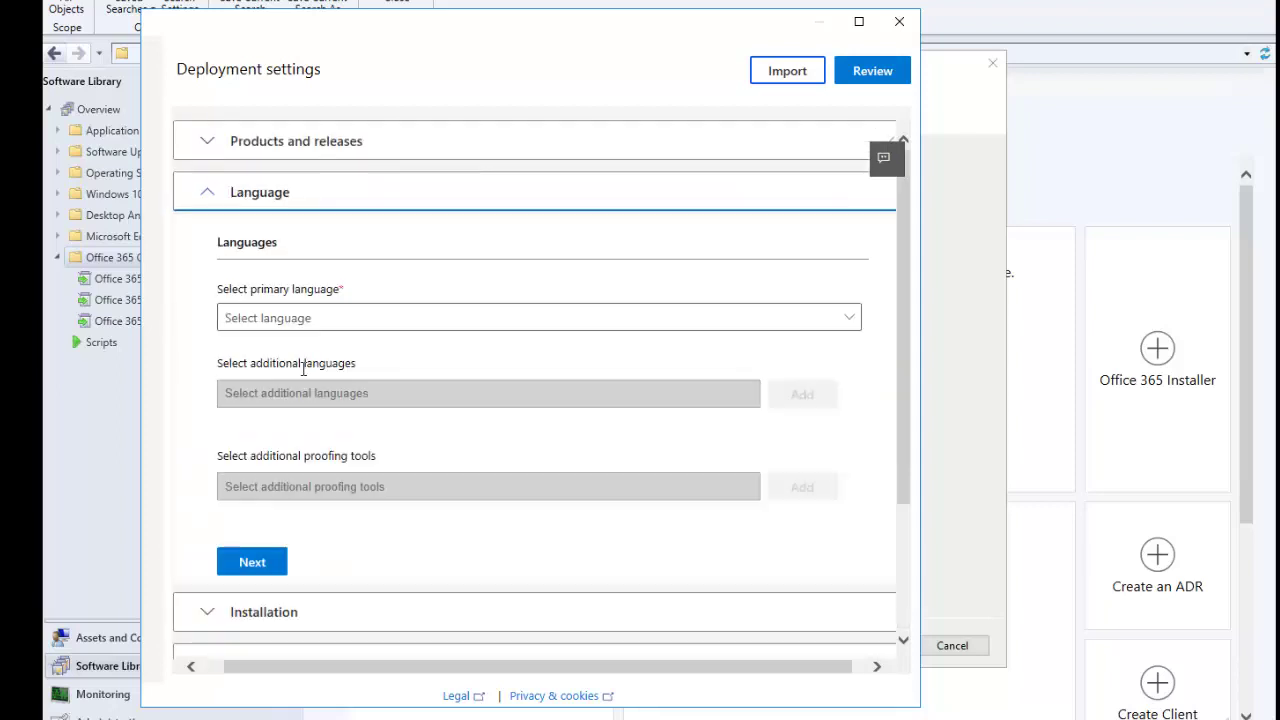
pyautogui.click(358, 330)
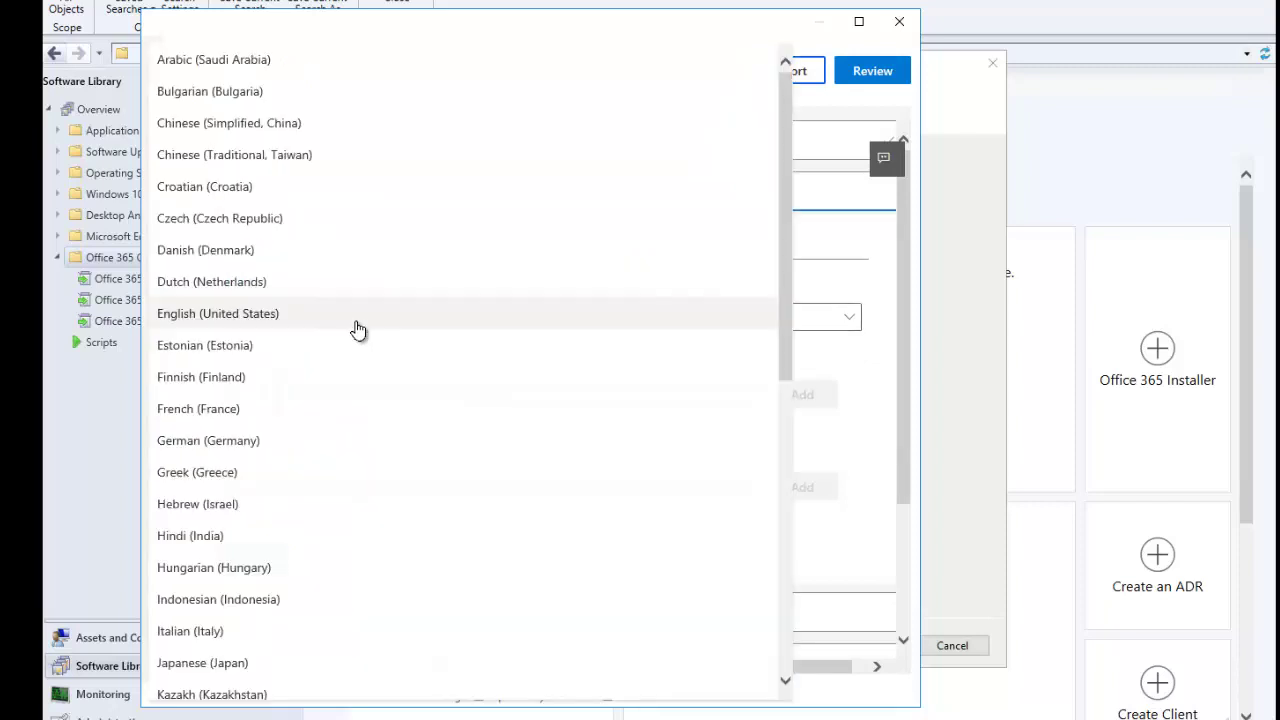
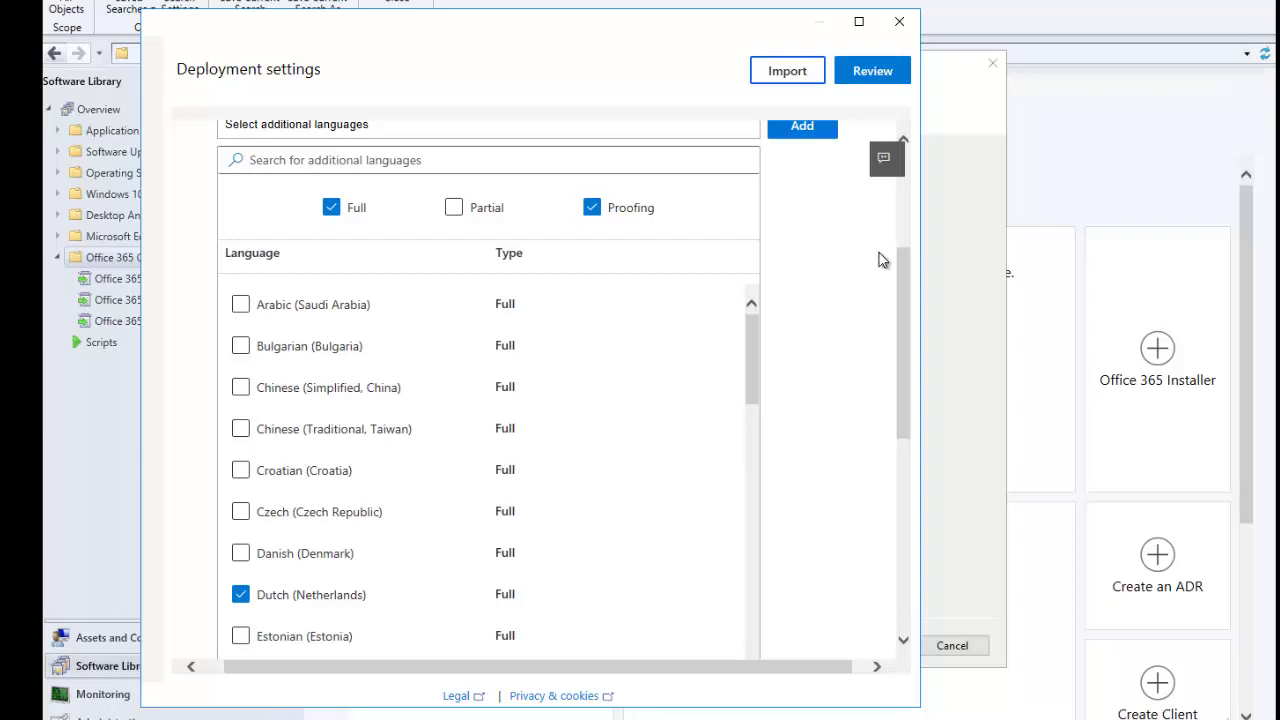
pyautogui.scroll(3, 905, 300)
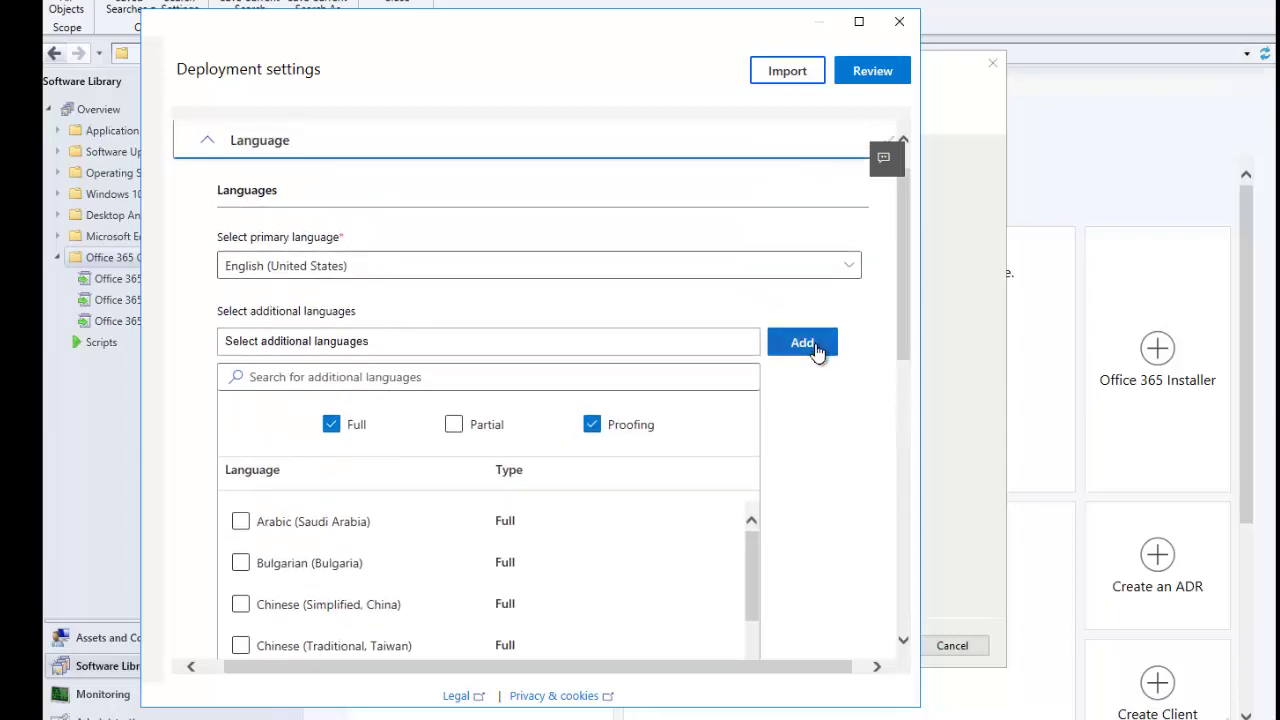
pyautogui.click(808, 343)
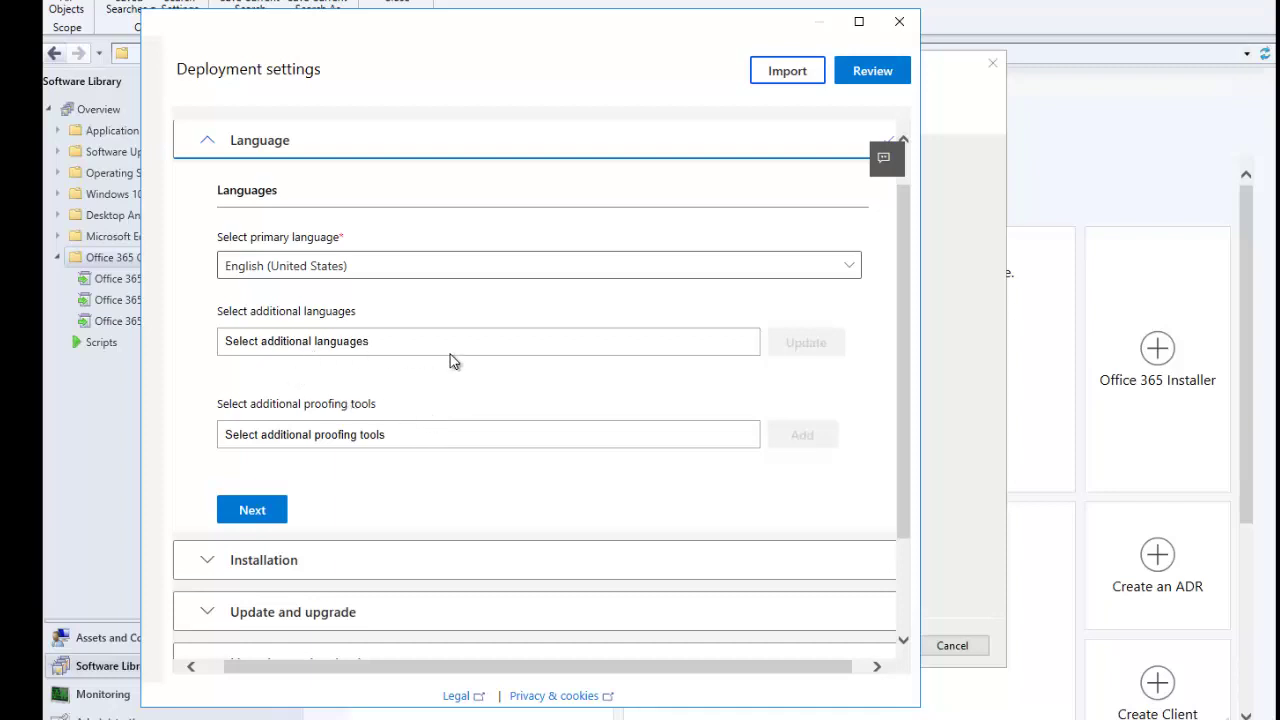
# Step: Check the additional language selection in the list and continue to the installation options
pyautogui.click(352, 344)
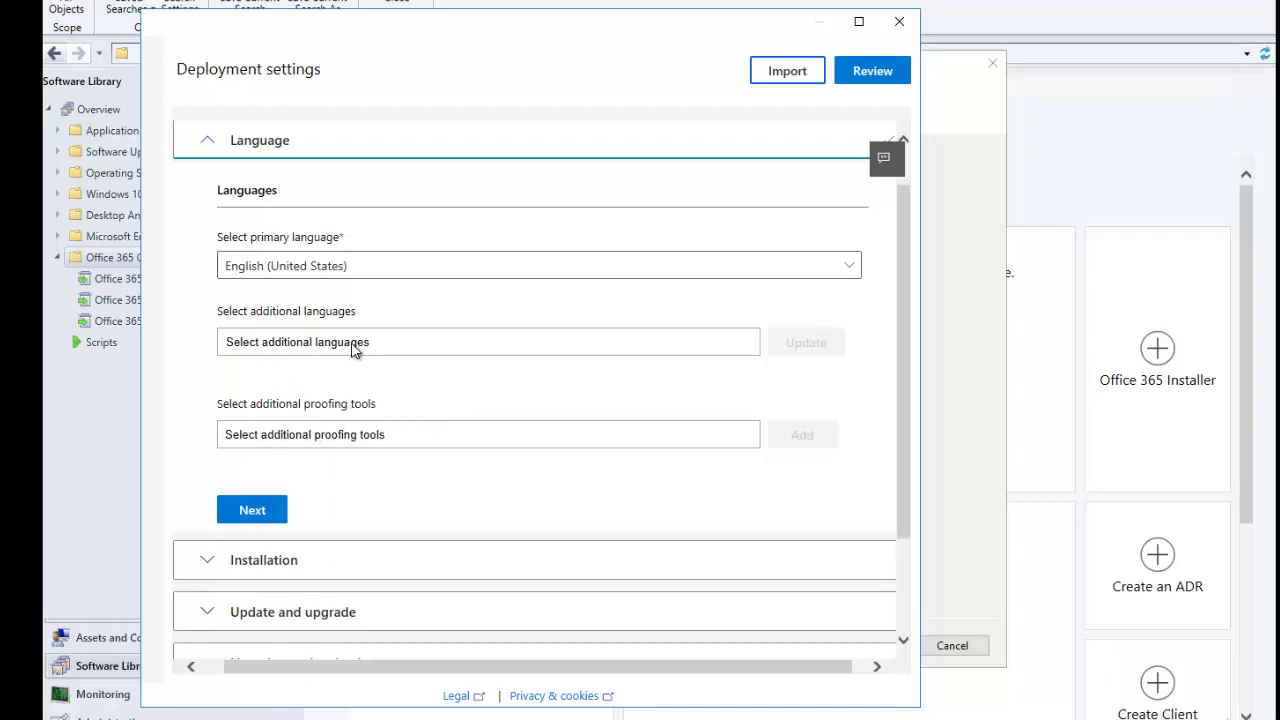
pyautogui.scroll(-3, 456, 552)
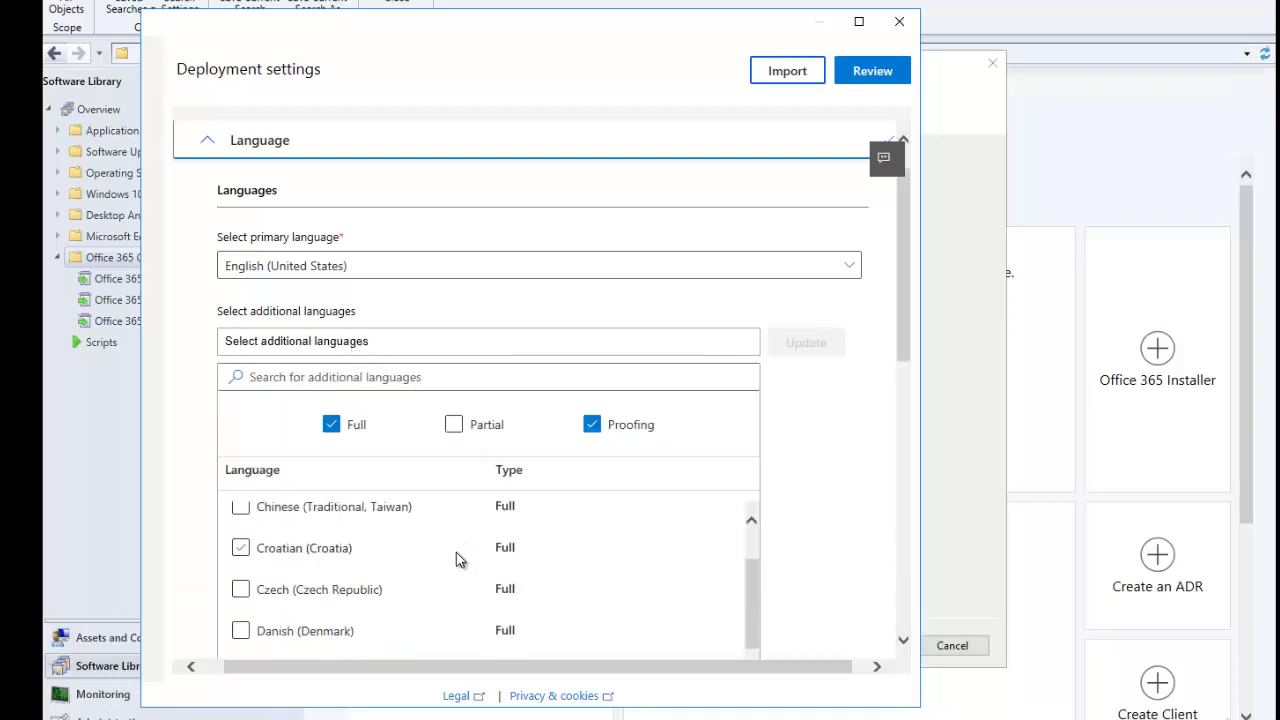
pyautogui.scroll(-1, 456, 552)
pyautogui.scroll(1, 380, 530)
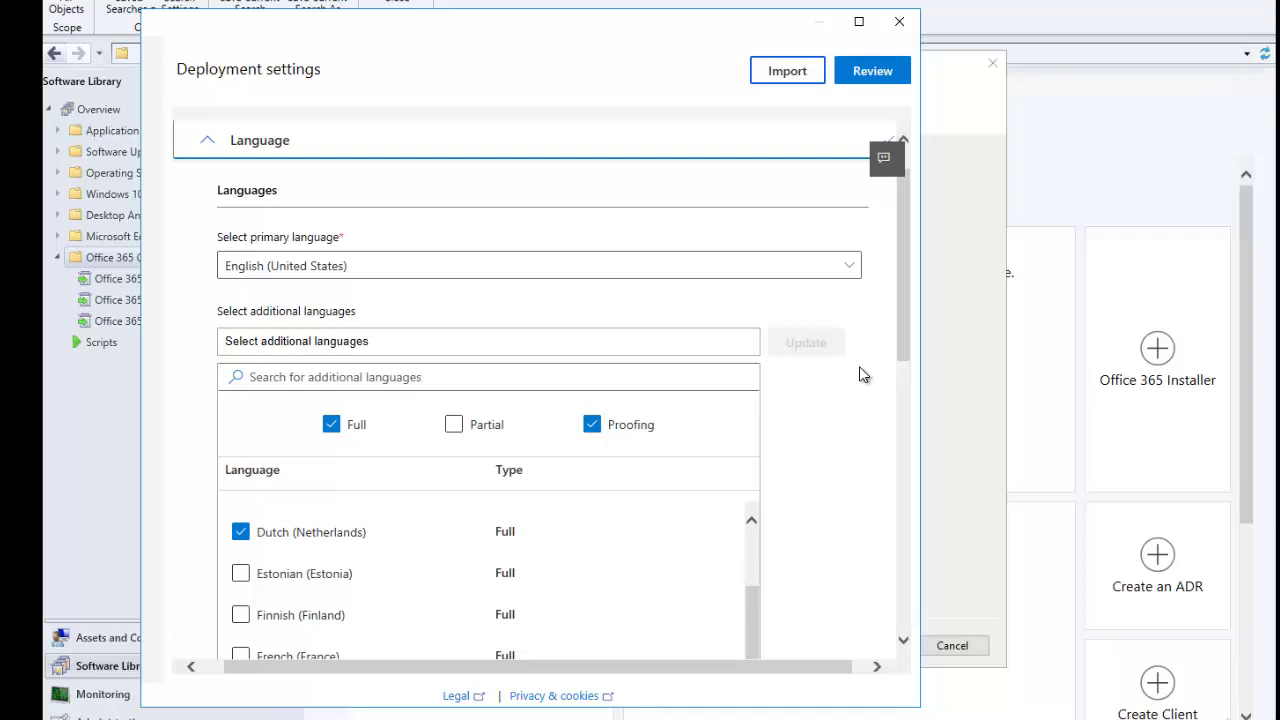
pyautogui.scroll(-3, 857, 370)
pyautogui.scroll(-5, 853, 384)
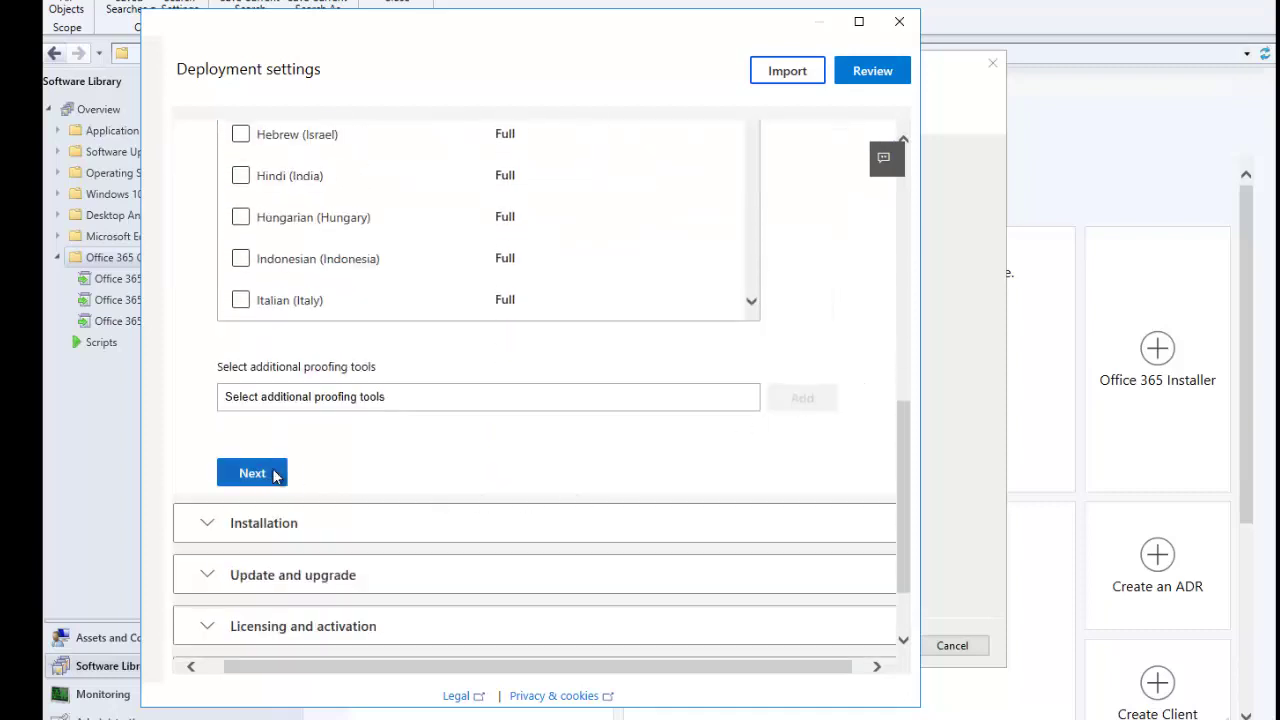
pyautogui.click(276, 476)
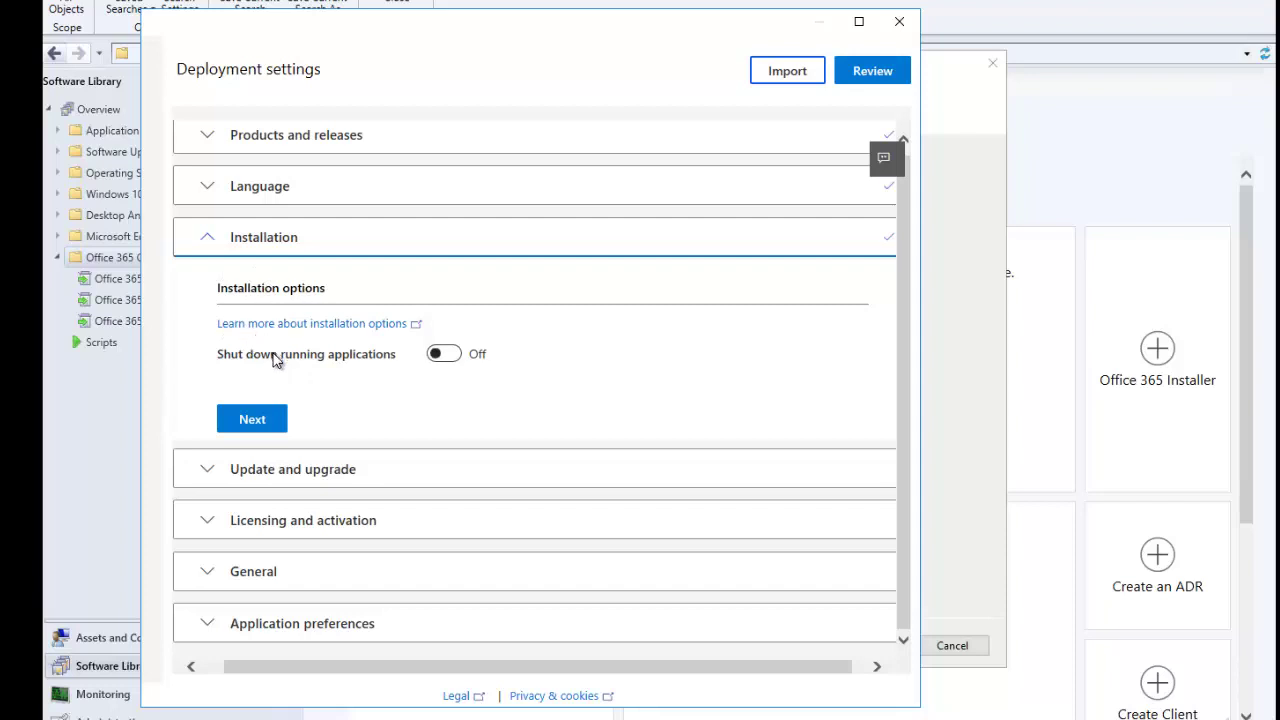
# Step: Try switching Shut down running applications on and back off, and revisit the language settings
pyautogui.click(452, 362)
pyautogui.click(442, 362)
pyautogui.click(260, 186)
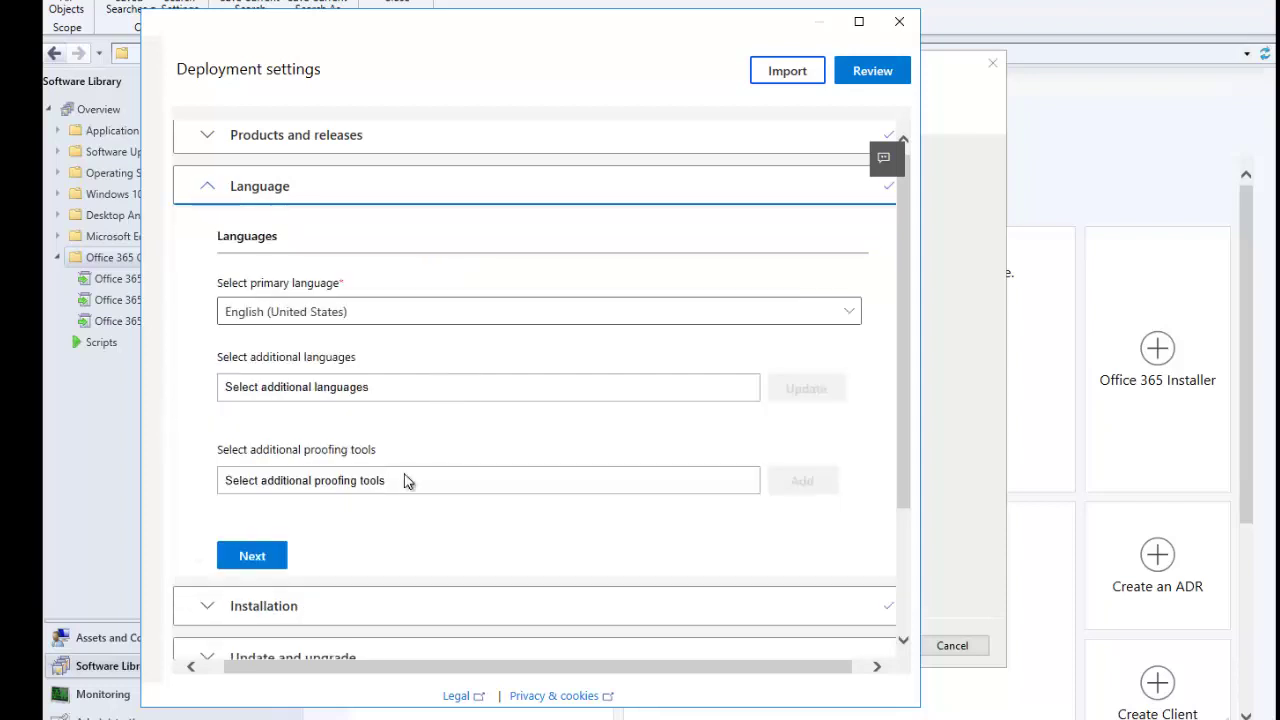
pyautogui.click(268, 564)
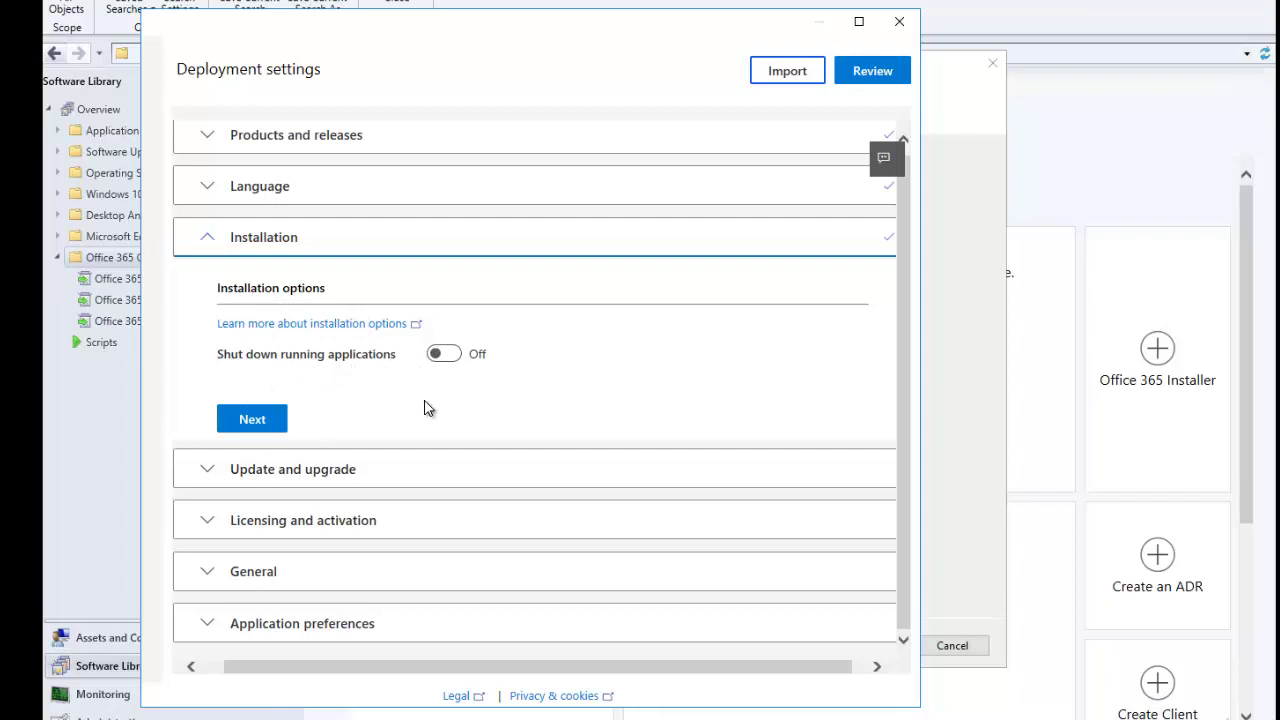
# Step: Continue through the upgrade options with uninstalling MSI versions of Office kept on, and go on to licensing and activation
pyautogui.click(271, 424)
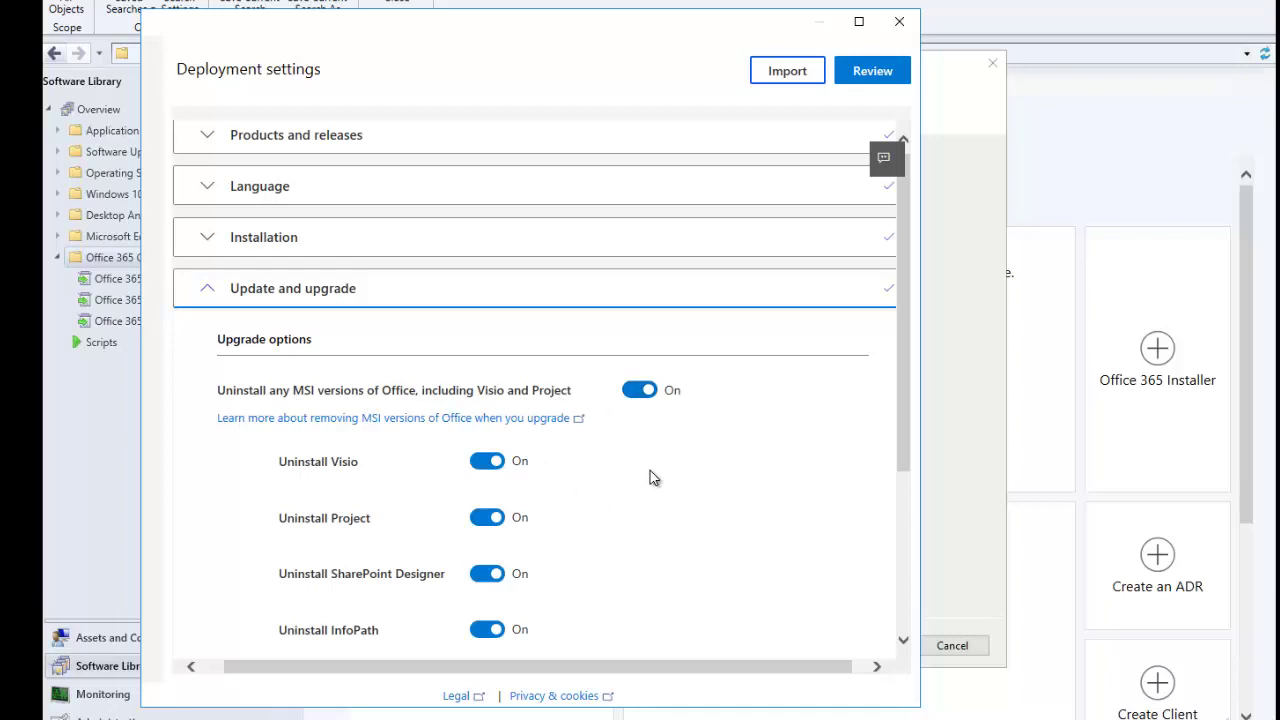
pyautogui.scroll(-1, 651, 475)
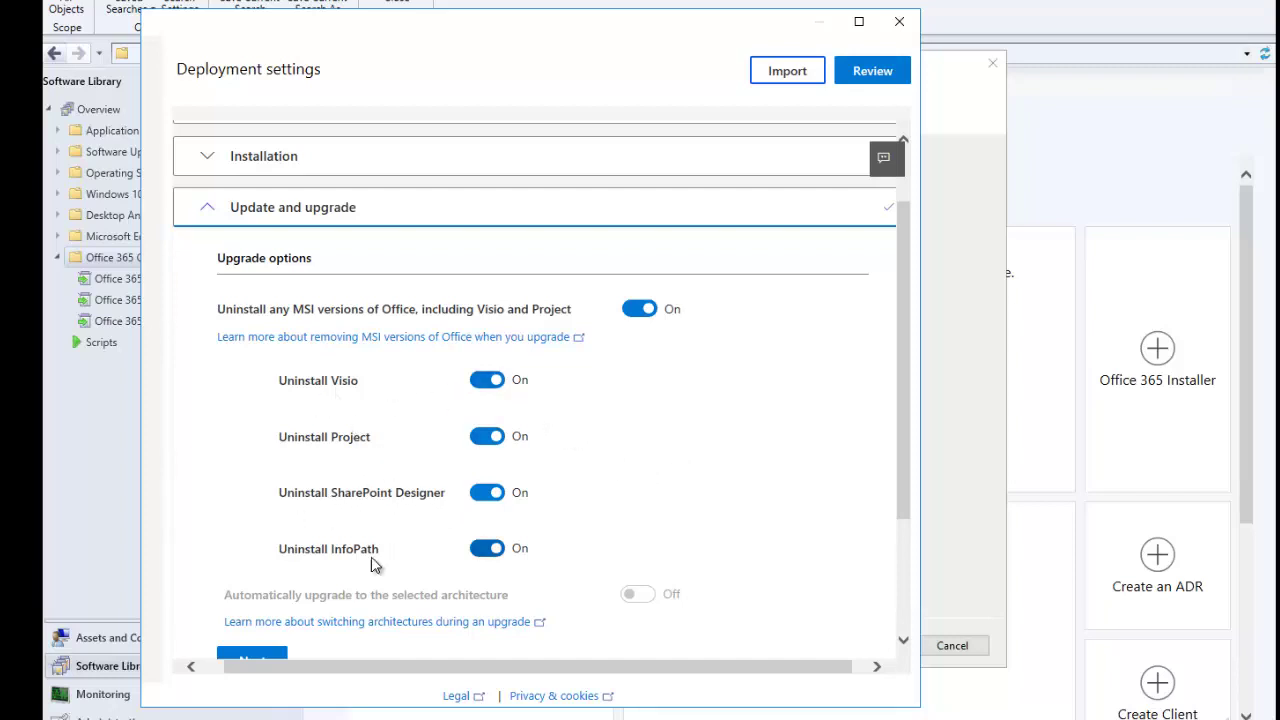
pyautogui.scroll(-2, 375, 555)
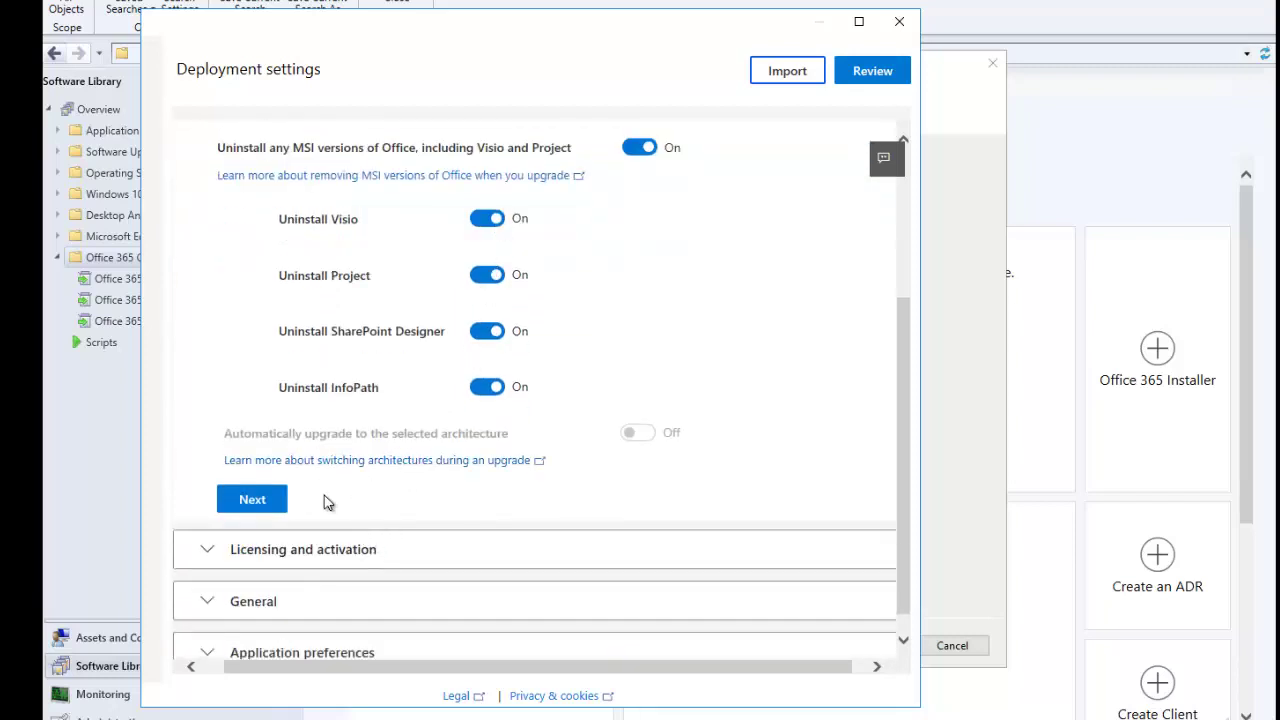
pyautogui.click(252, 500)
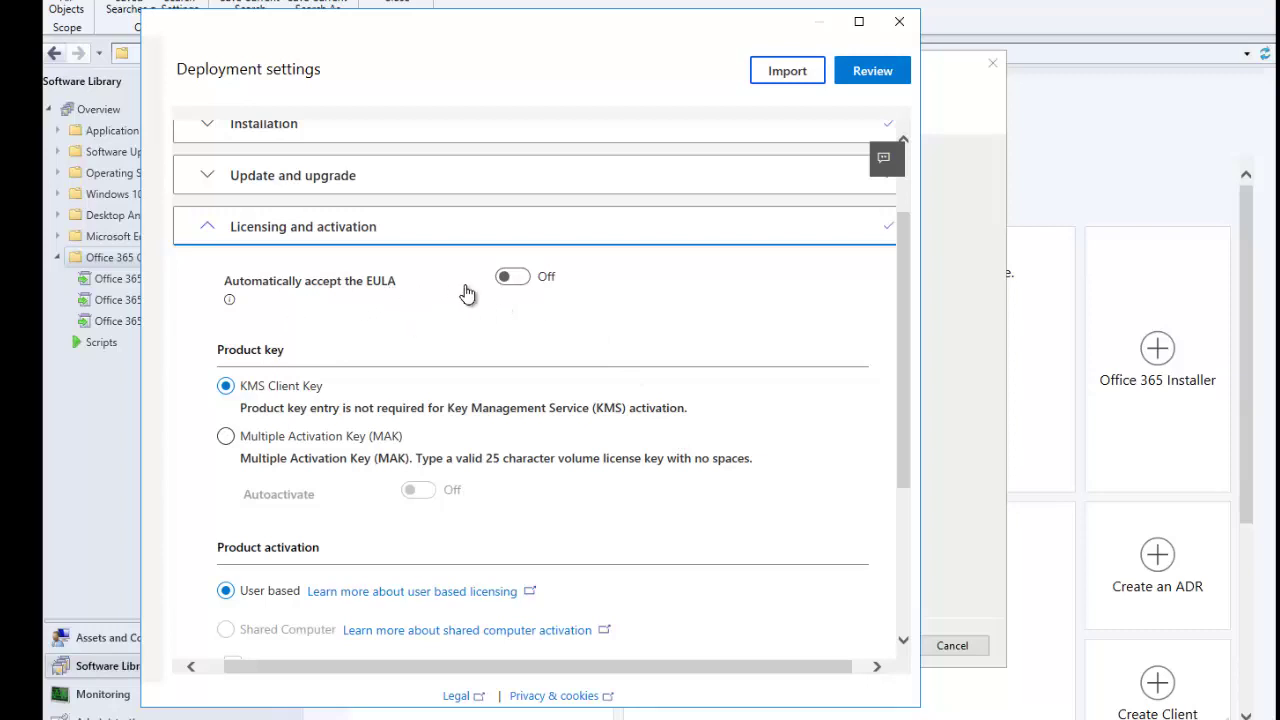
# Step: Turn on automatic EULA acceptance, keep KMS Client Key and user-based activation, and continue to the general settings
pyautogui.click(505, 284)
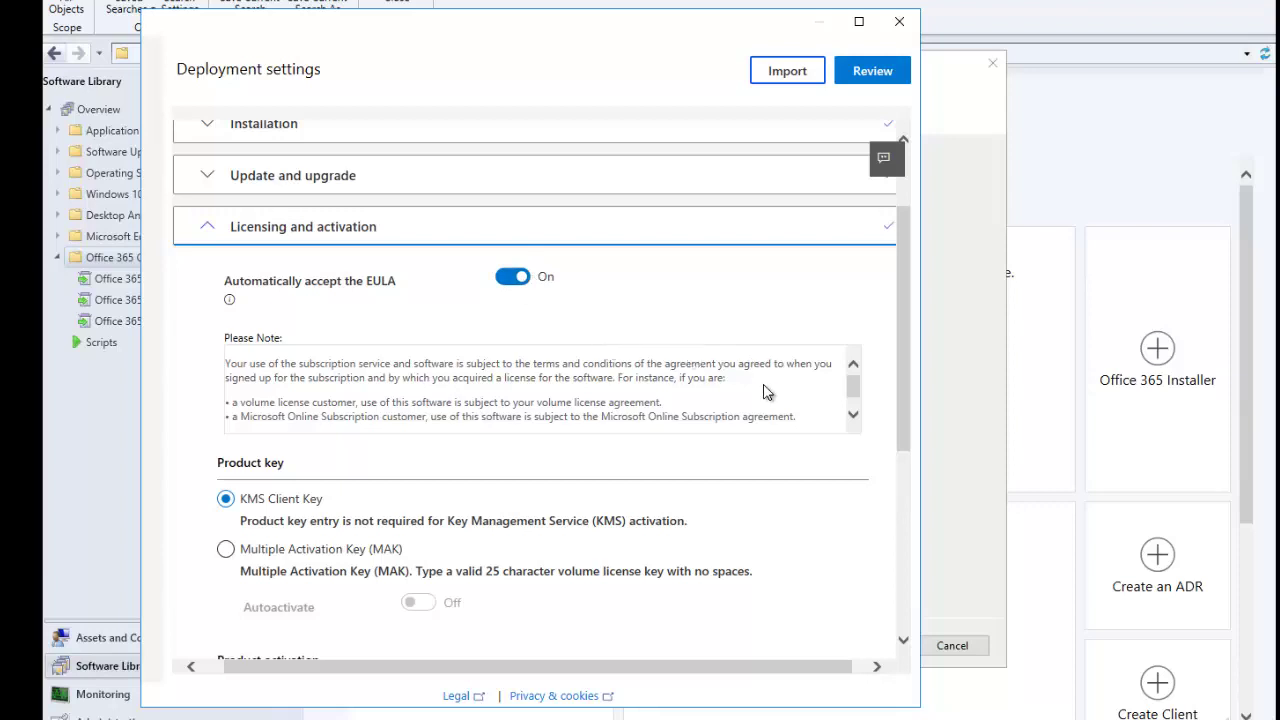
pyautogui.scroll(-3, 468, 455)
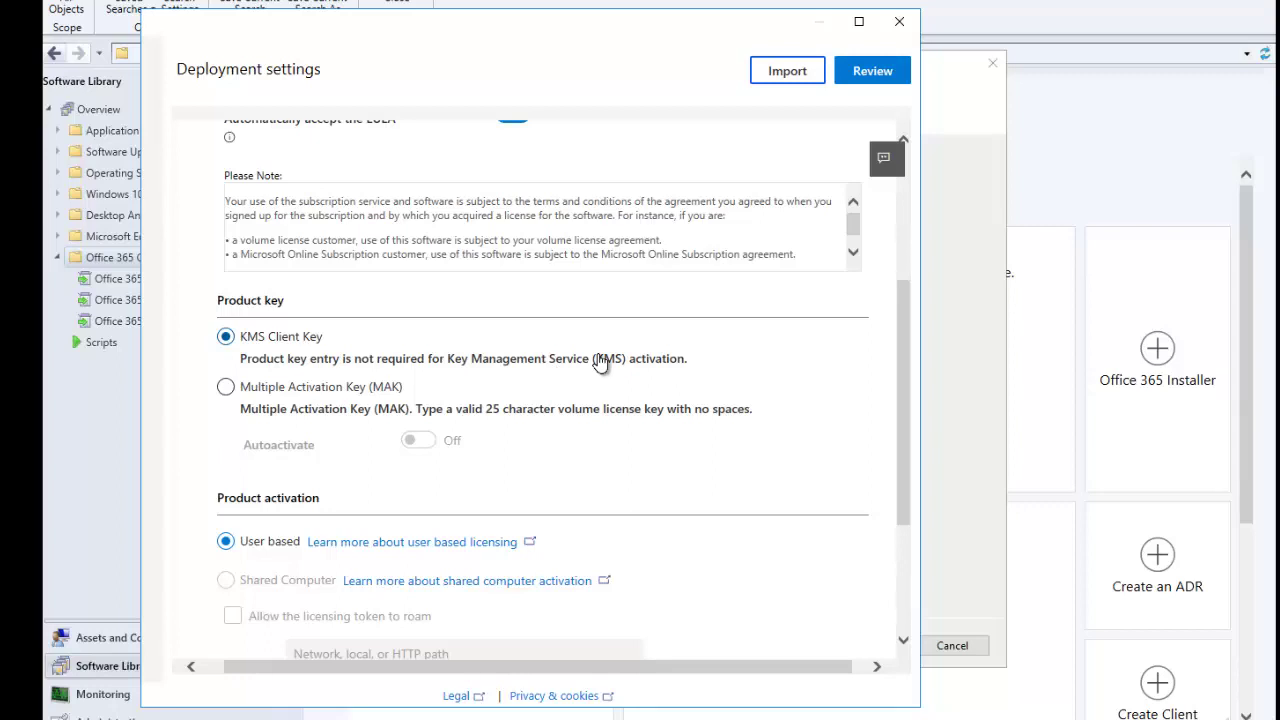
pyautogui.scroll(-1, 600, 362)
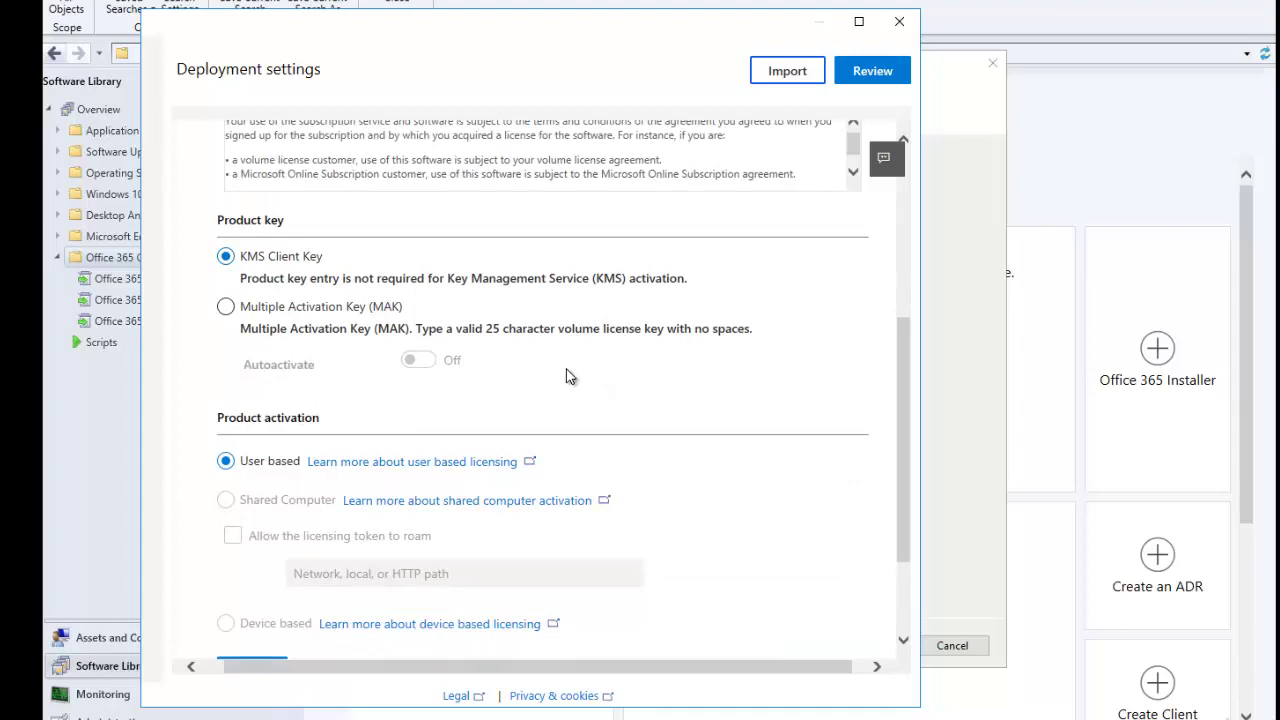
pyautogui.scroll(-2, 562, 375)
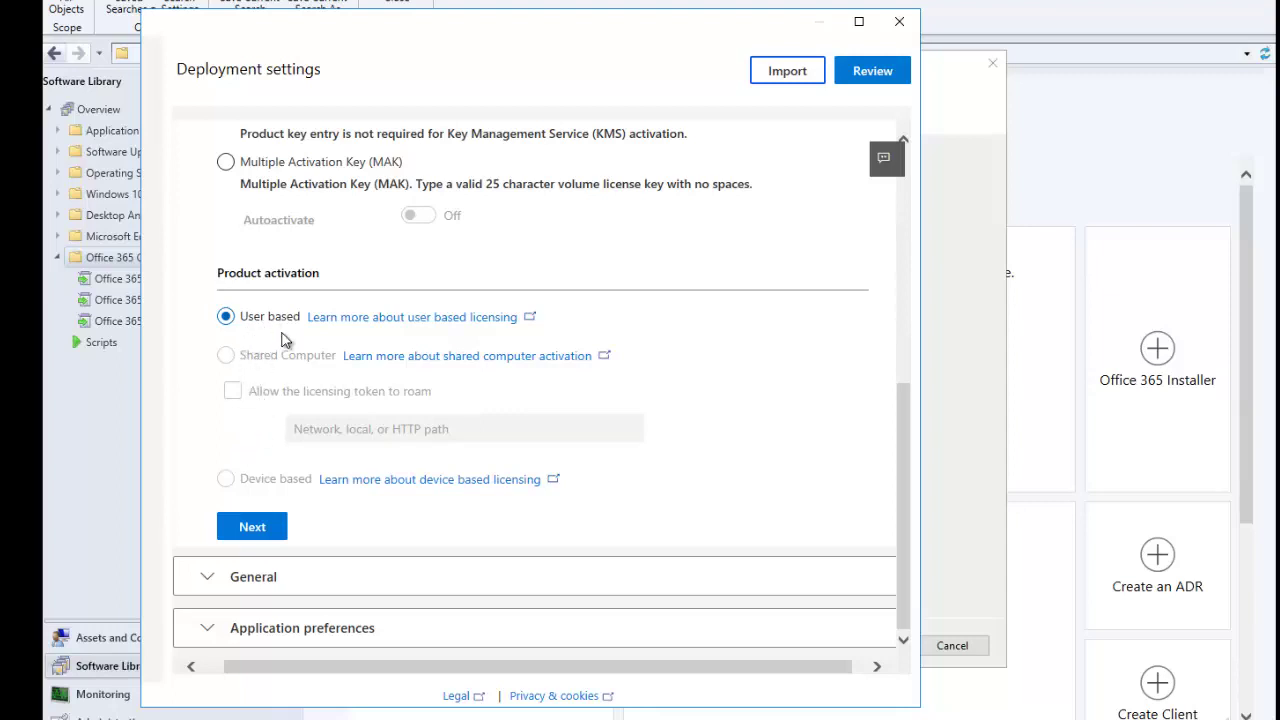
pyautogui.click(253, 530)
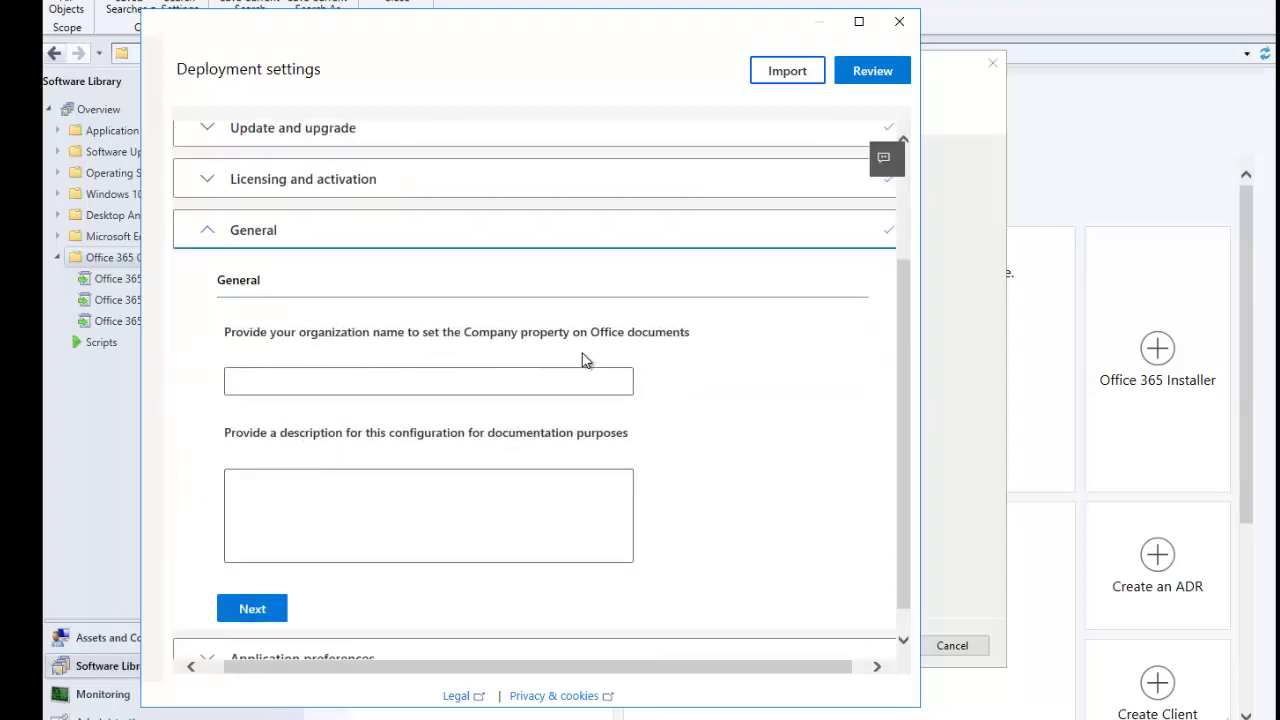
# Step: Enter PriveICTLES as the organization name, leave the description empty and continue to the application preferences
pyautogui.click(557, 392)
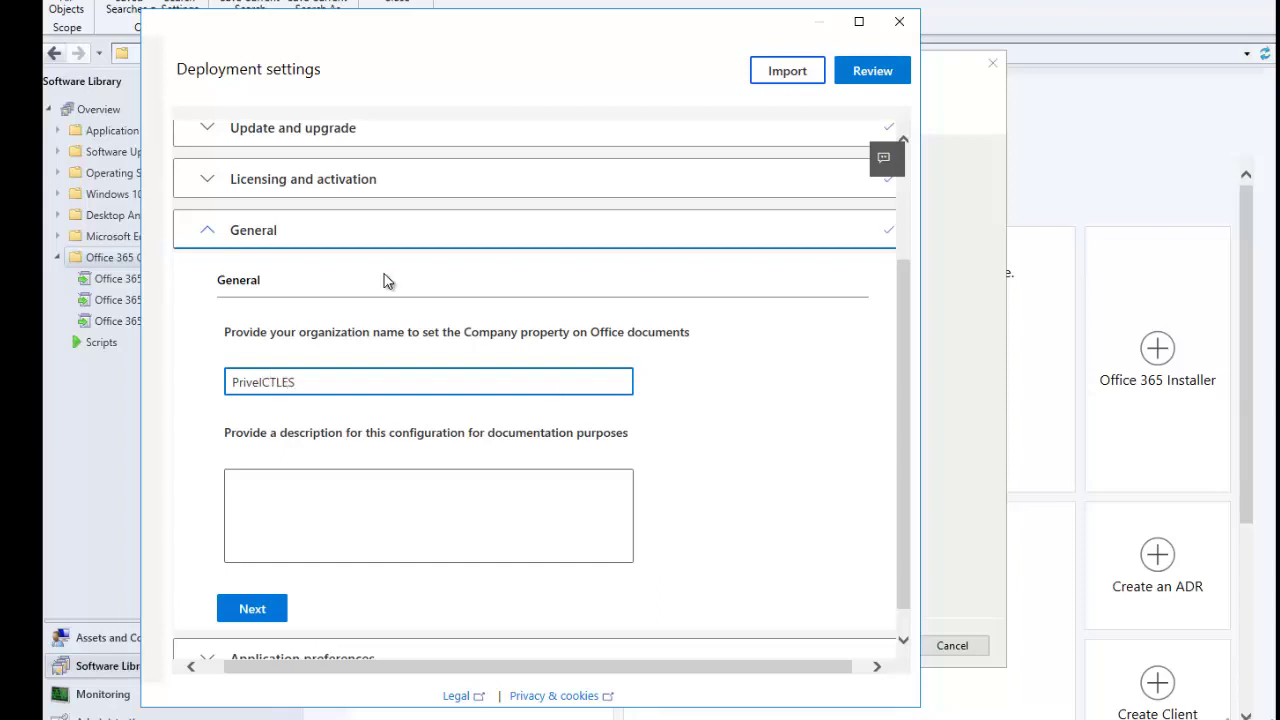
pyautogui.click(316, 494)
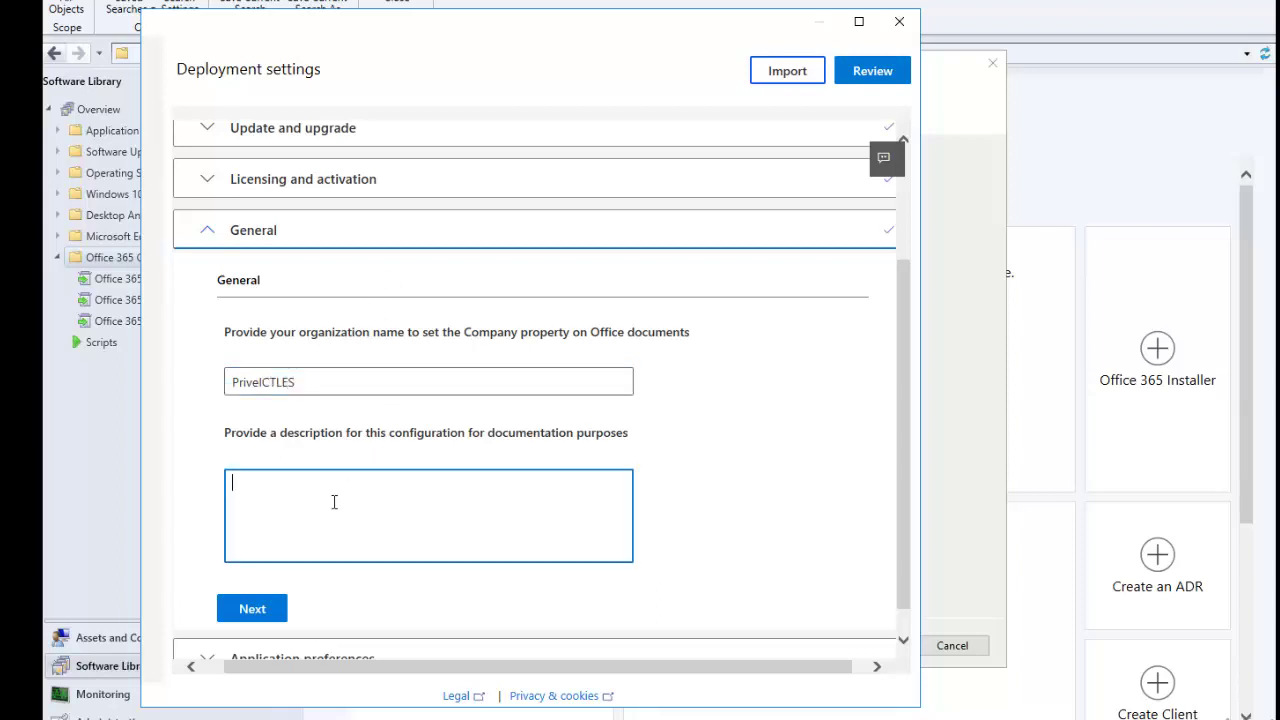
pyautogui.scroll(-1, 336, 500)
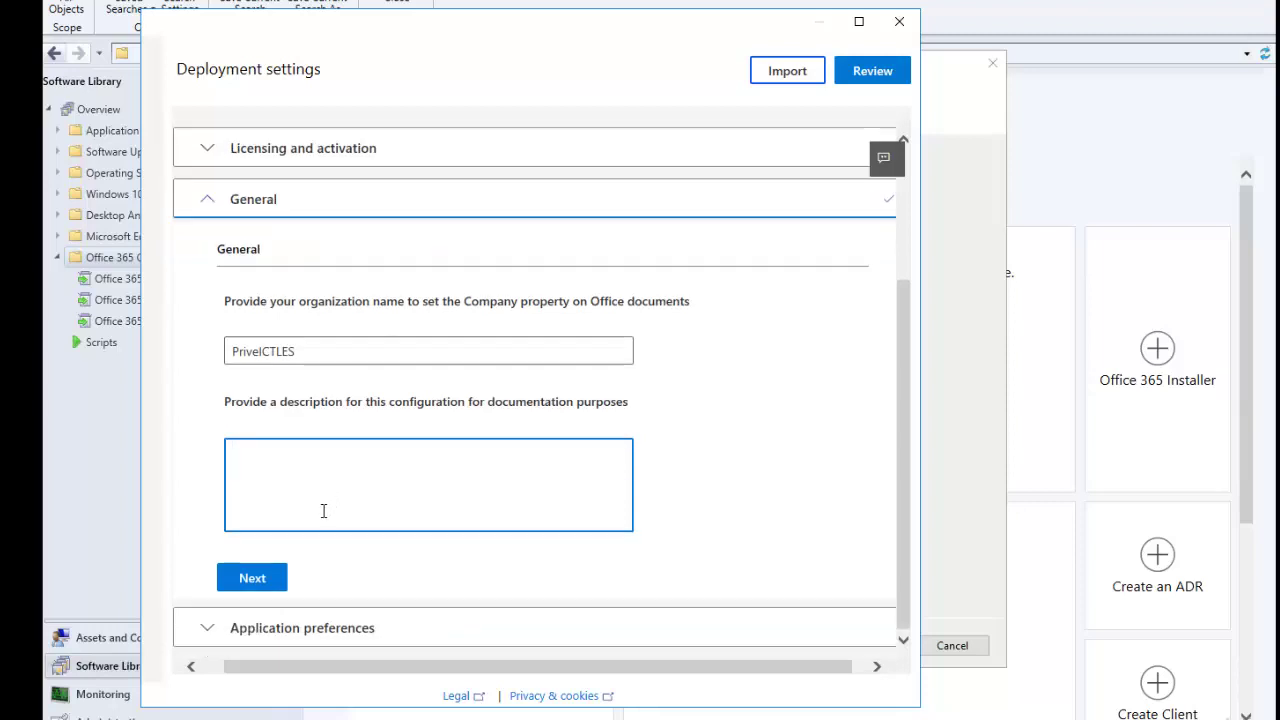
pyautogui.click(253, 580)
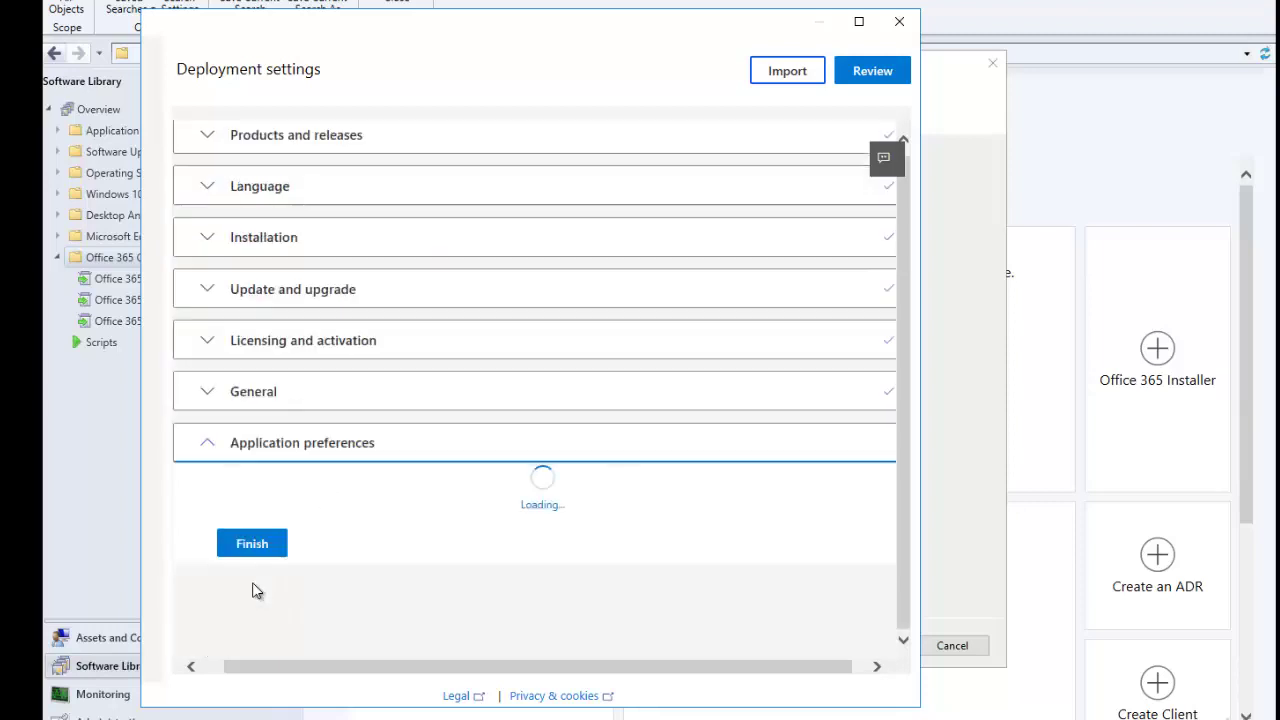
# Step: Look through the application preferences without changing any, finish the deployment settings and start their review
pyautogui.scroll(-2, 310, 500)
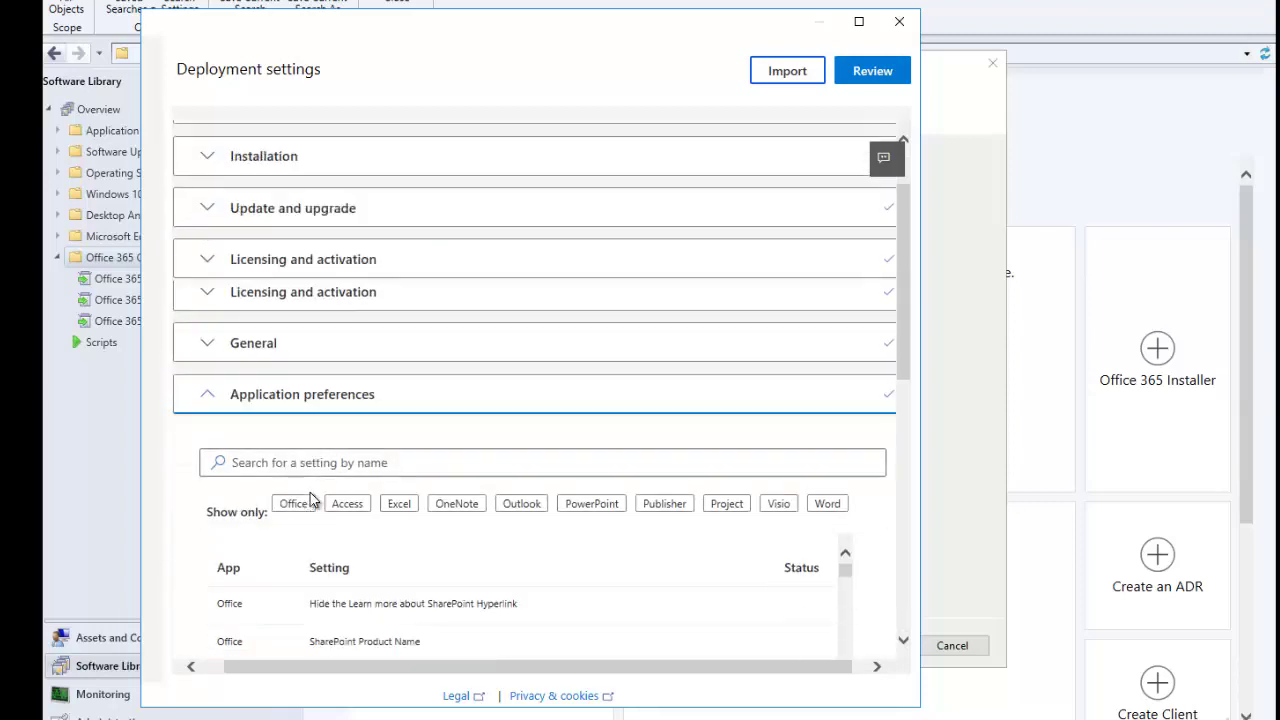
pyautogui.scroll(-2, 310, 490)
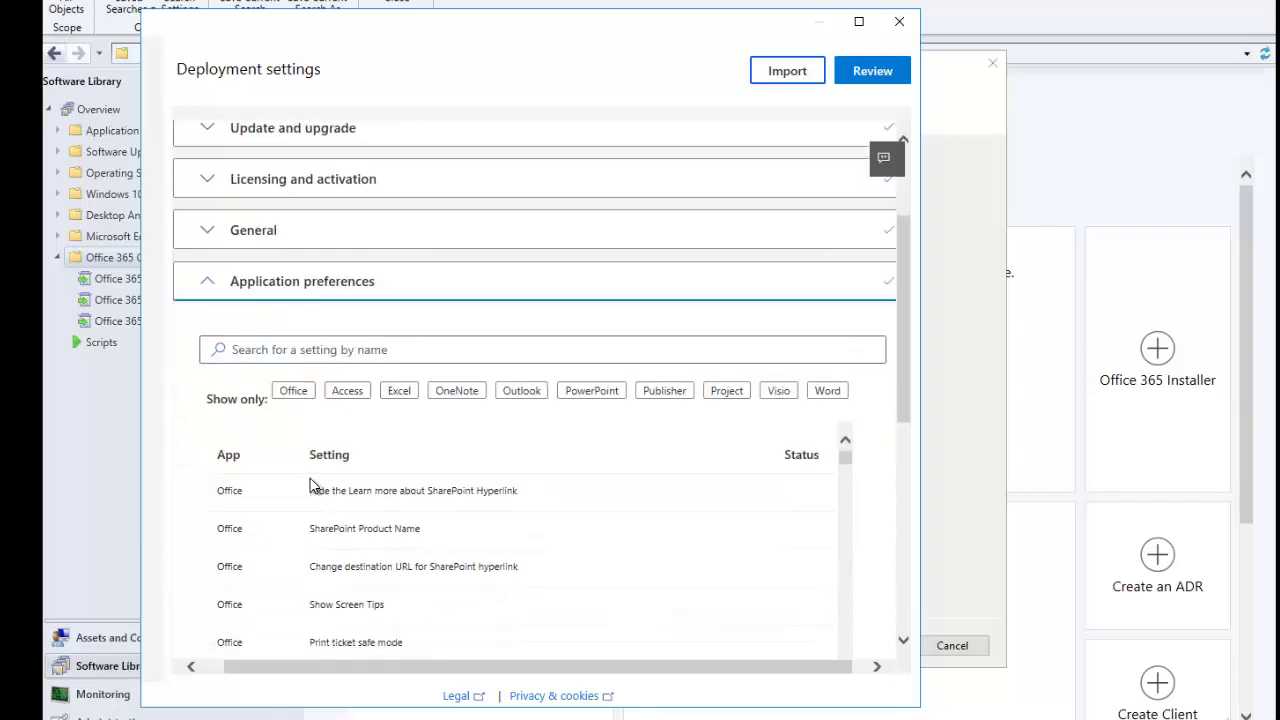
pyautogui.scroll(-6, 320, 485)
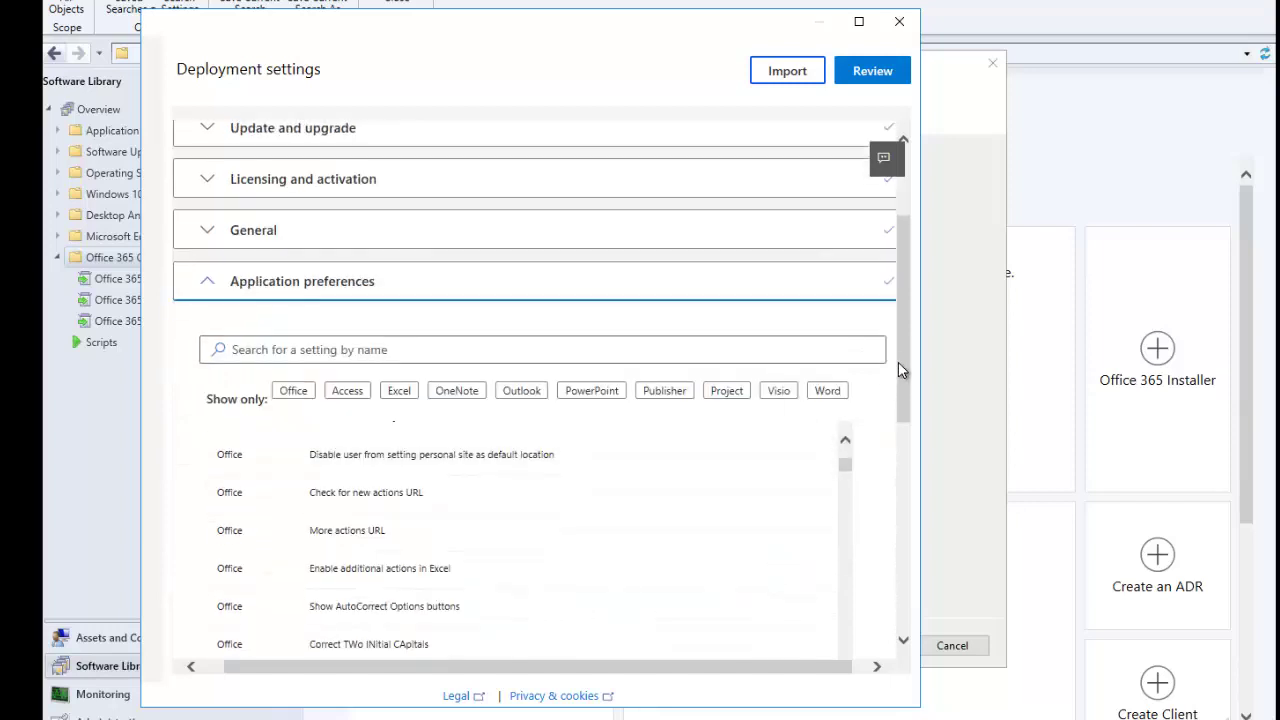
pyautogui.moveTo(898, 364); pyautogui.dragTo(901, 452)
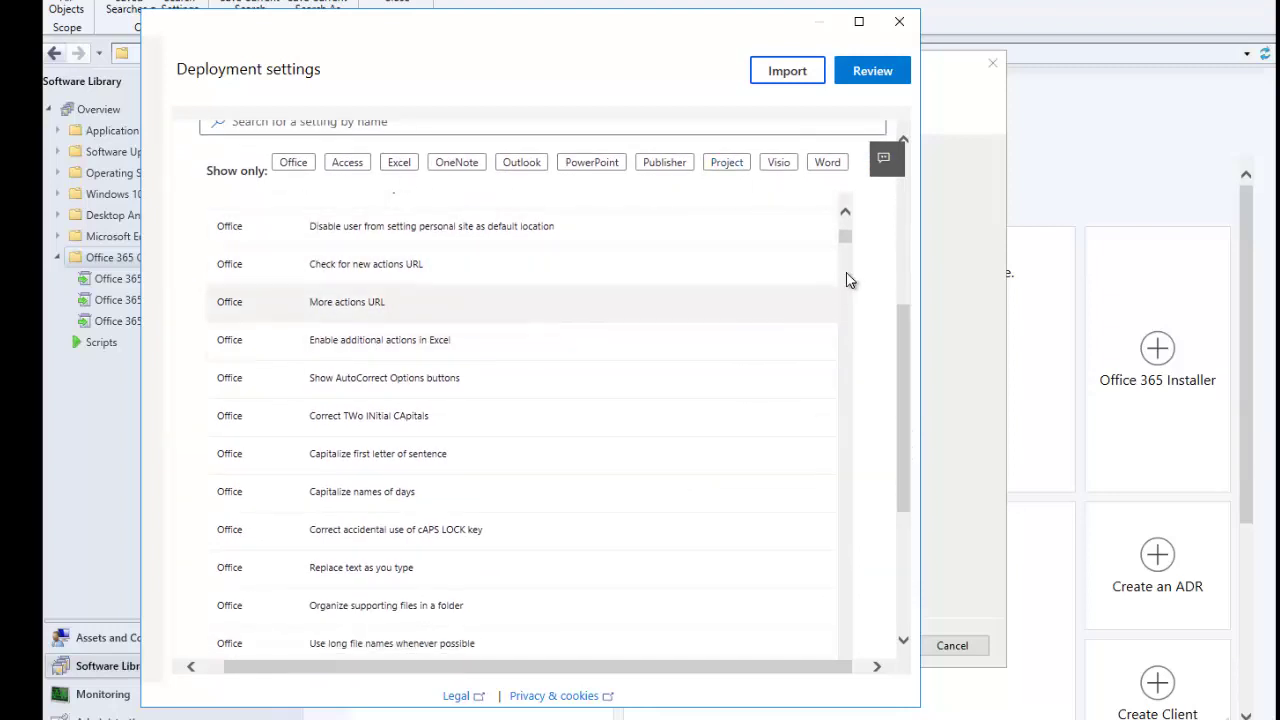
pyautogui.moveTo(846, 249); pyautogui.dragTo(851, 183)
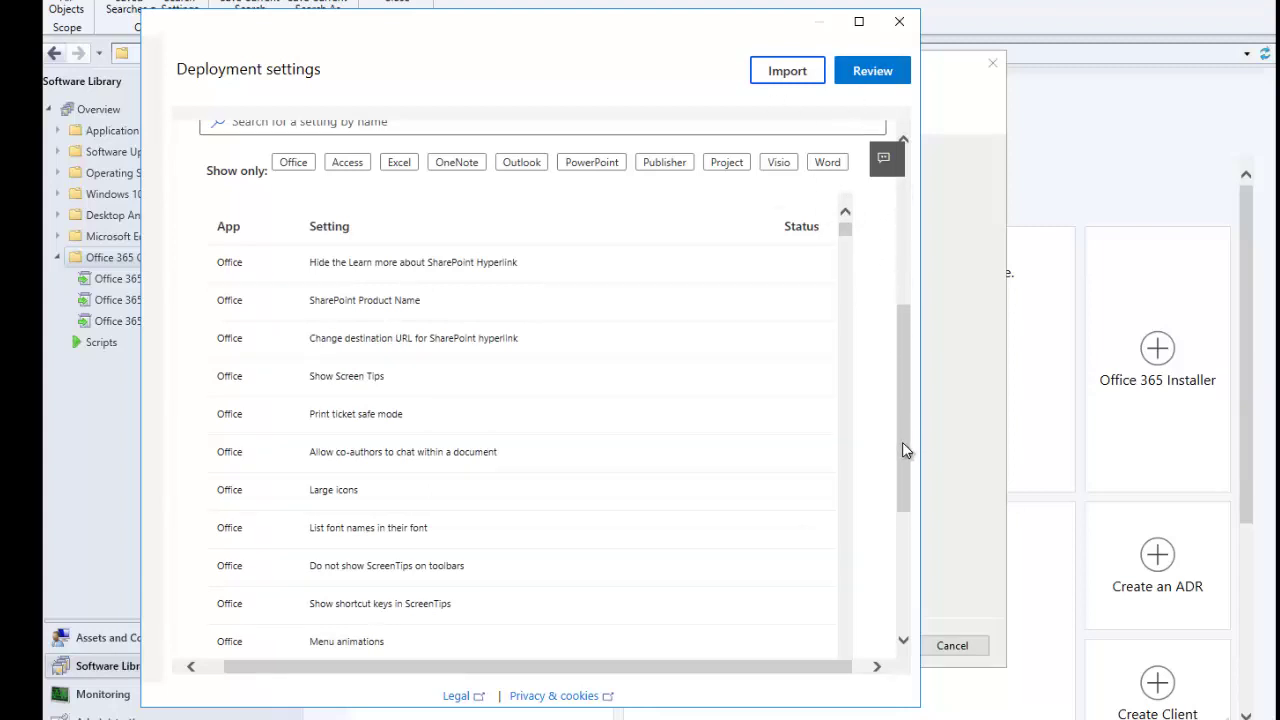
pyautogui.moveTo(905, 450); pyautogui.dragTo(905, 580)
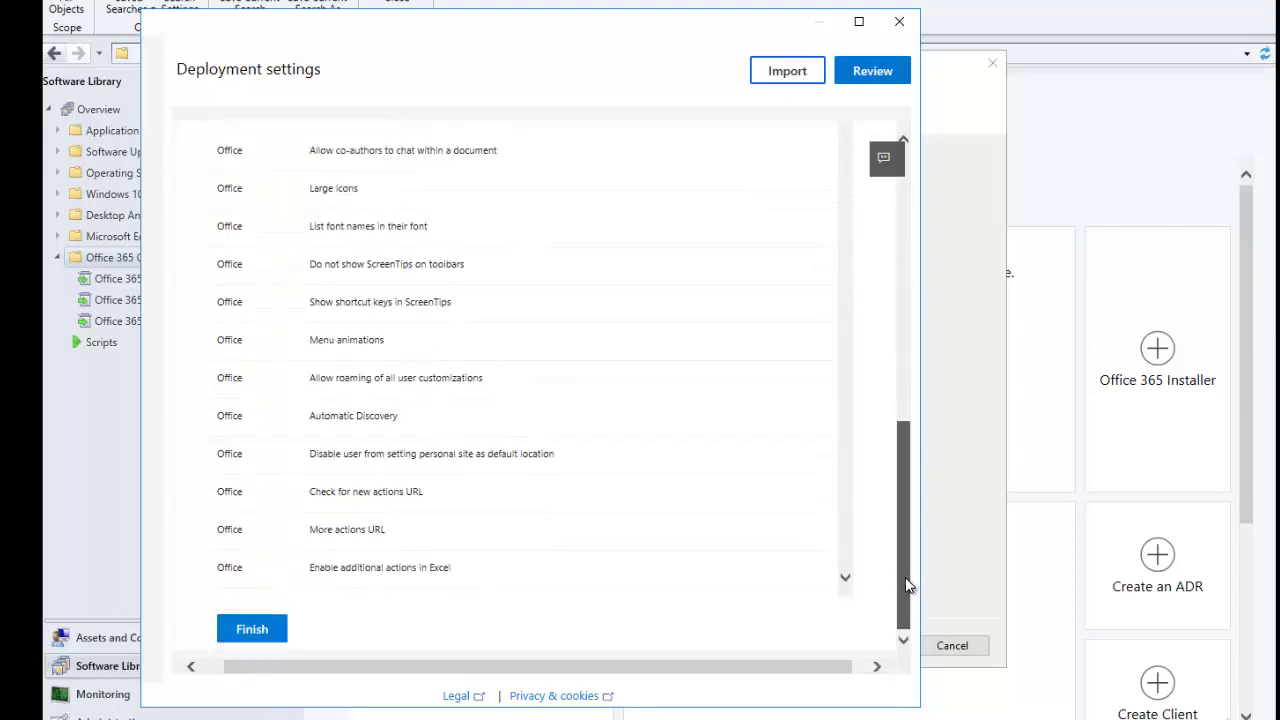
pyautogui.click(252, 632)
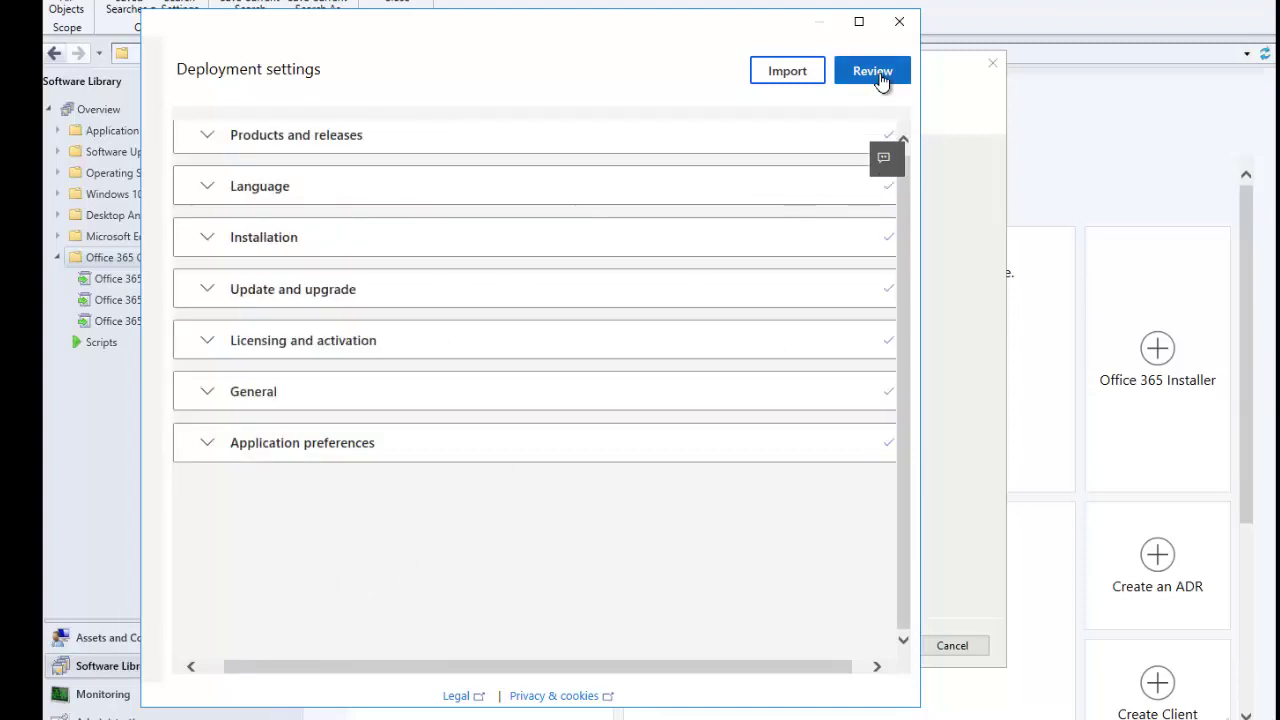
pyautogui.click(882, 82)
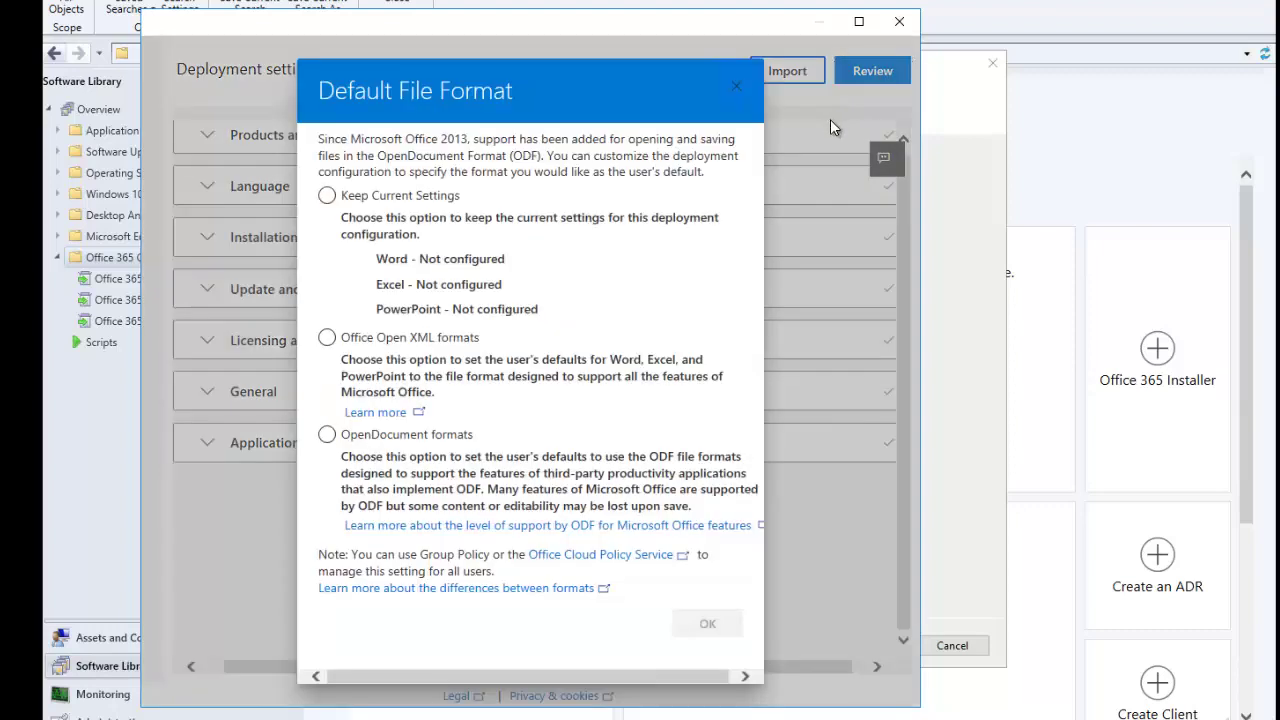
# Step: Set the default file format to Office Open XML formats and continue to the configured settings review
pyautogui.click(660, 229)
pyautogui.click(348, 341)
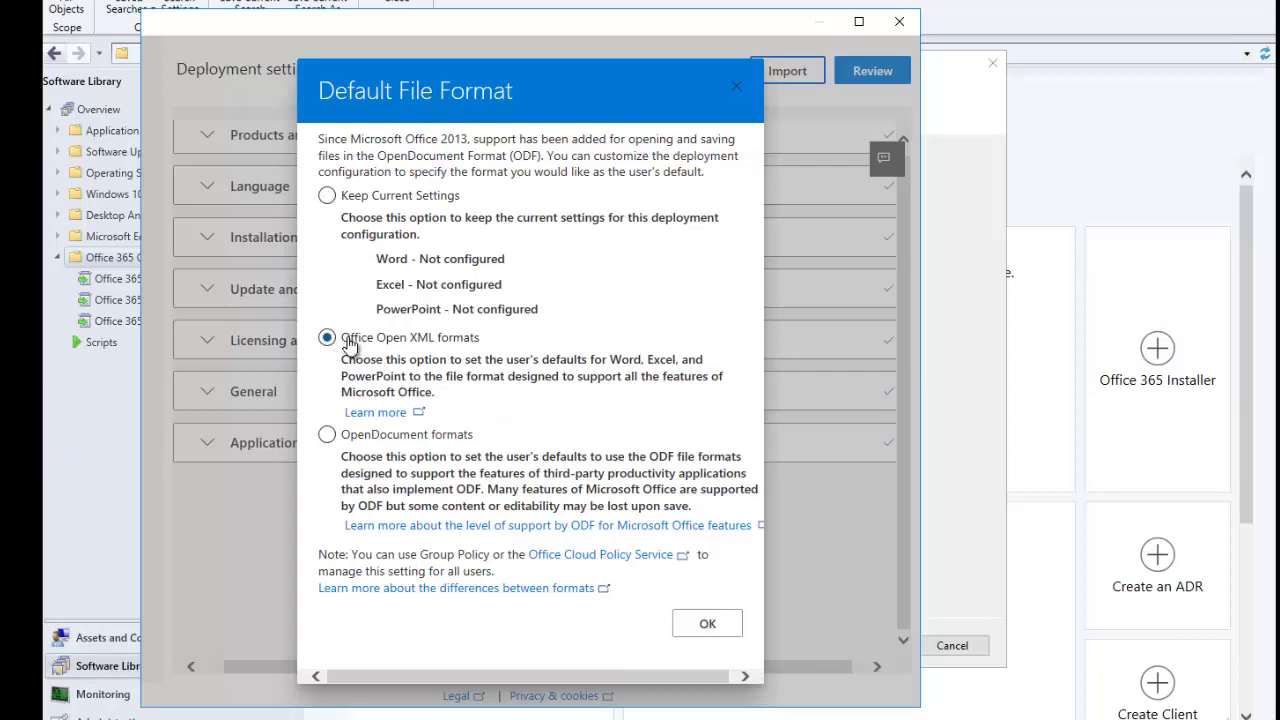
pyautogui.click(348, 204)
pyautogui.click(328, 340)
pyautogui.click(690, 622)
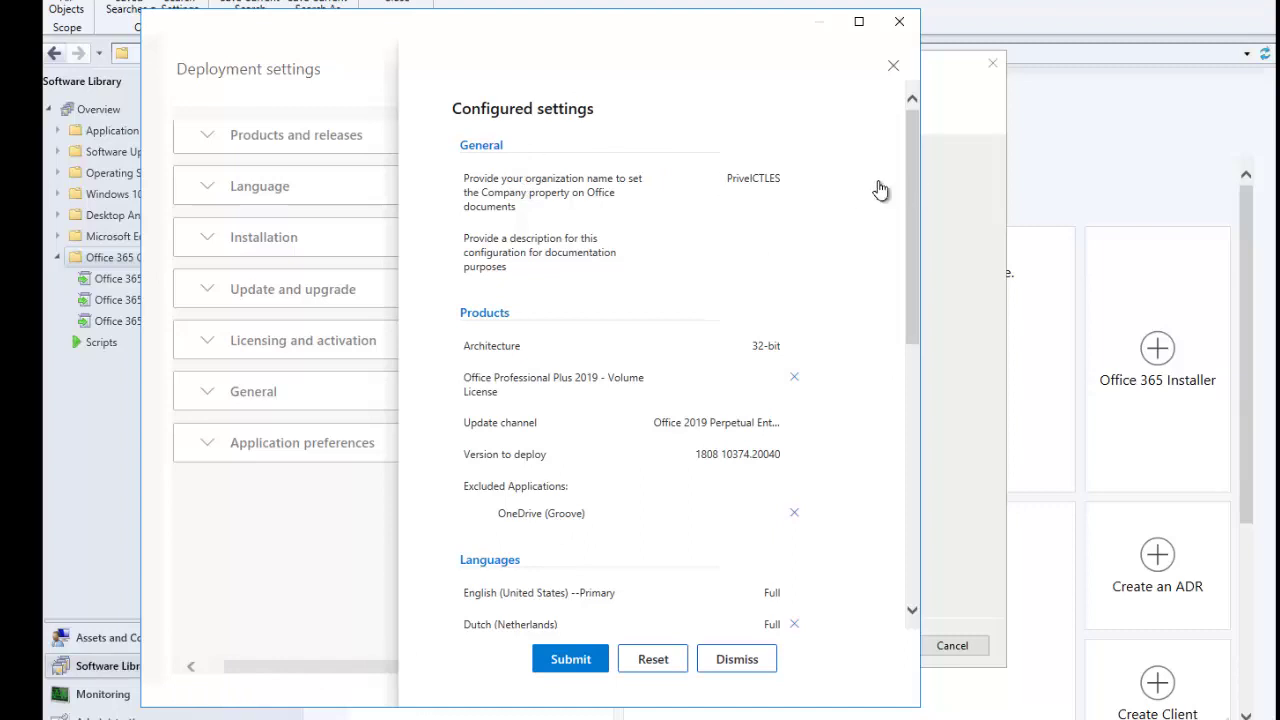
# Step: Review all configured Office deployment settings from the general section through the application settings, and submit them
pyautogui.moveTo(918, 163); pyautogui.dragTo(907, 266)
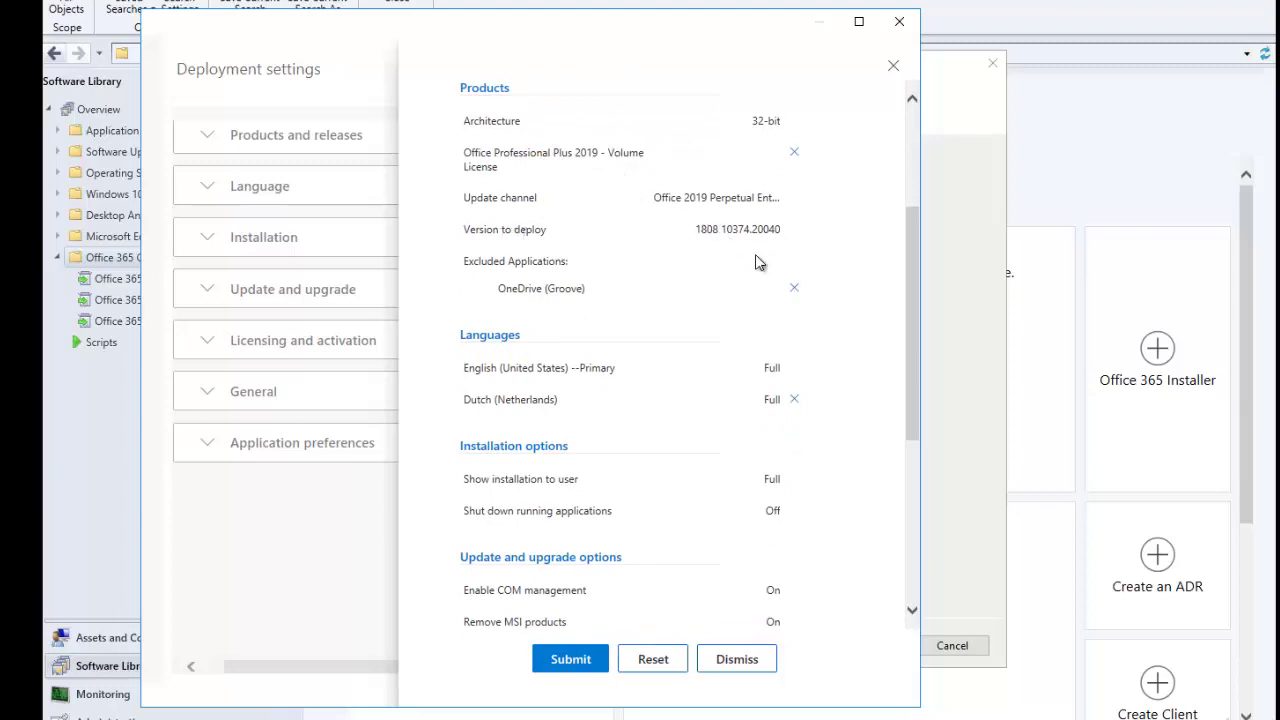
pyautogui.moveTo(912, 256); pyautogui.dragTo(877, 433)
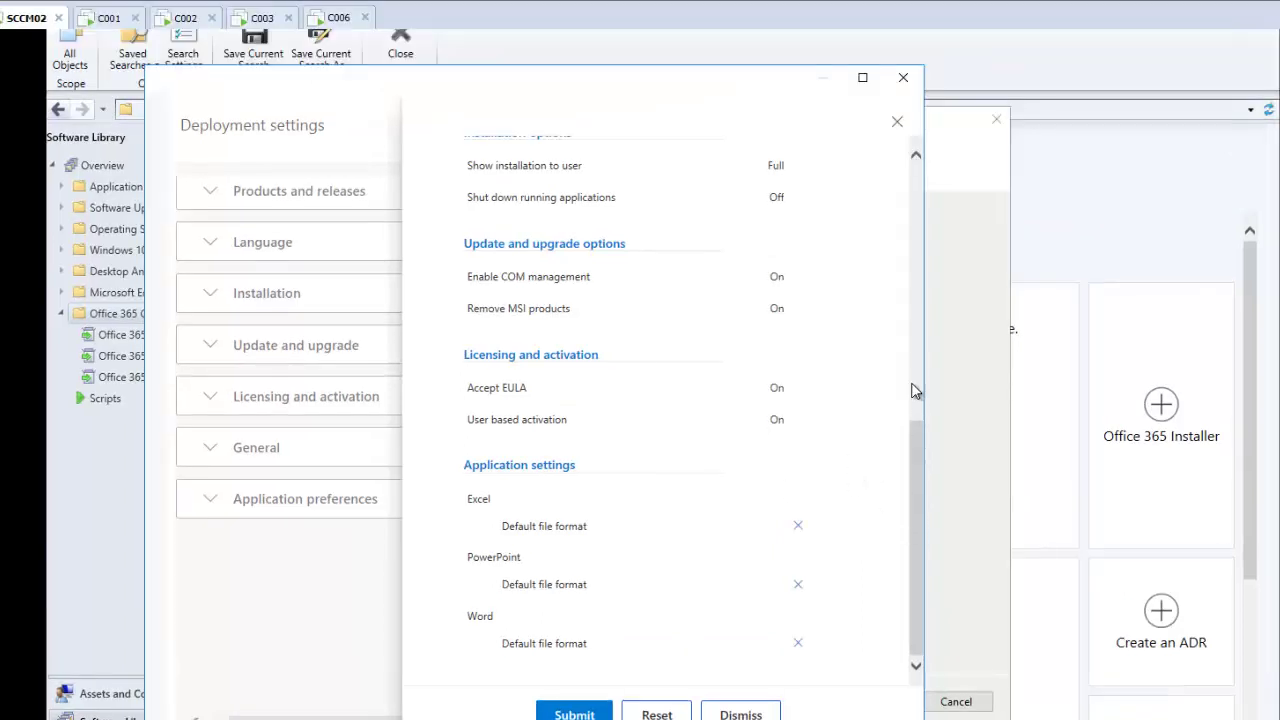
pyautogui.scroll(10, 917, 381)
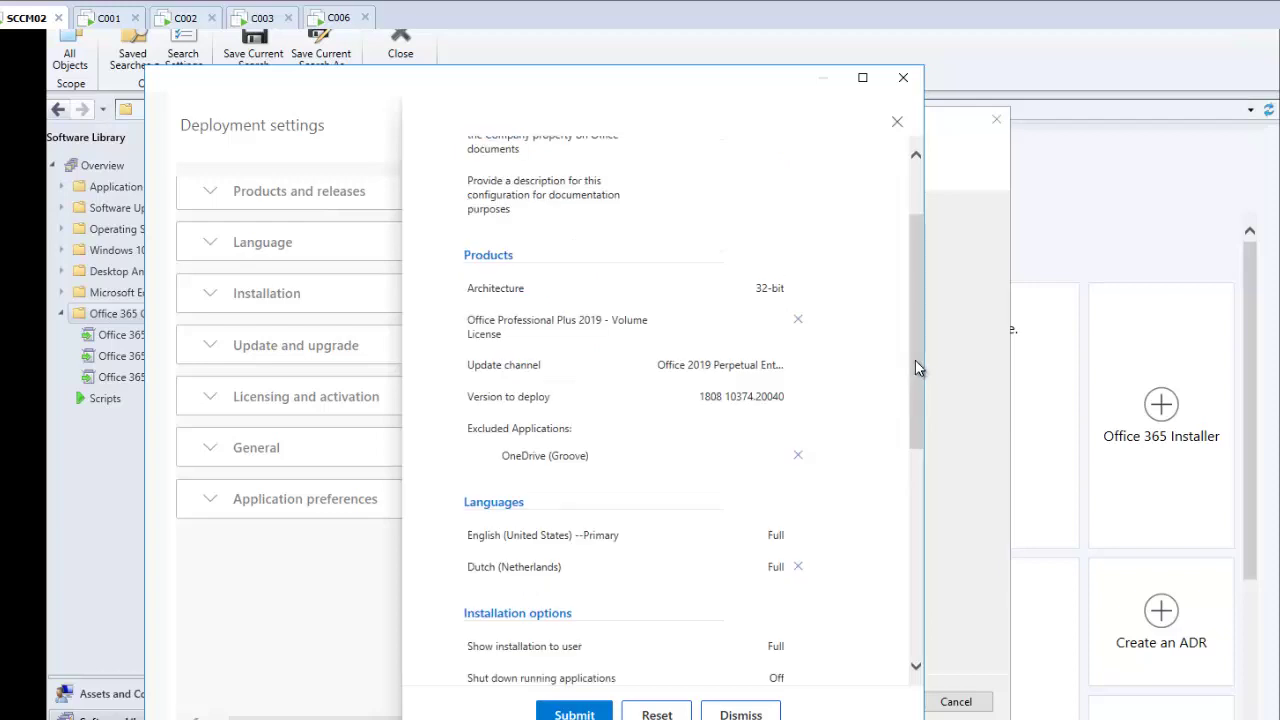
pyautogui.scroll(2, 915, 299)
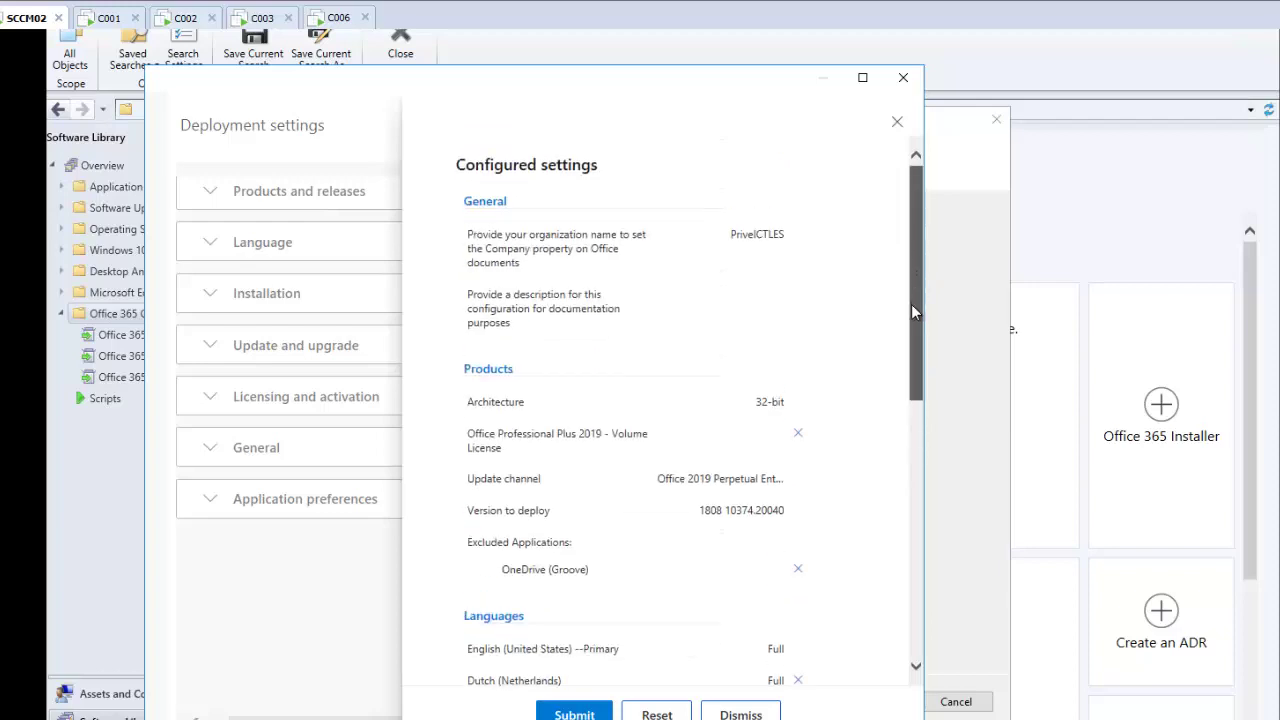
pyautogui.scroll(-10, 911, 312)
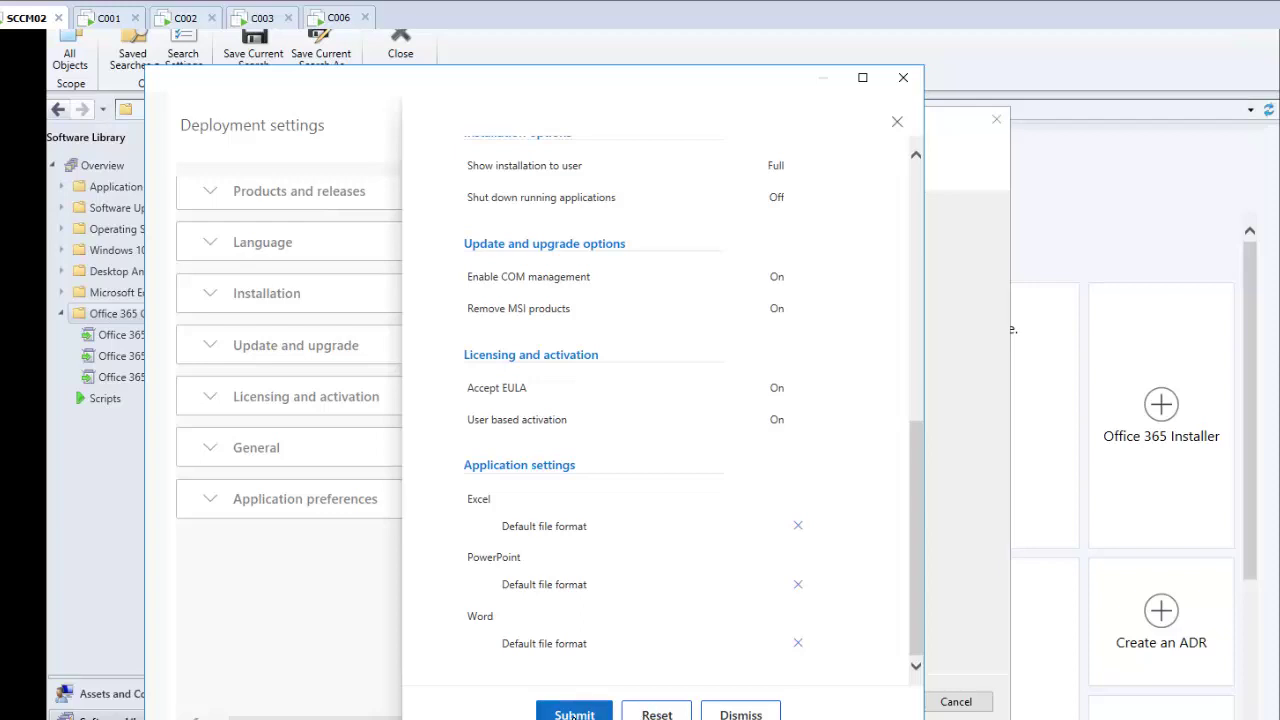
pyautogui.click(600, 708)
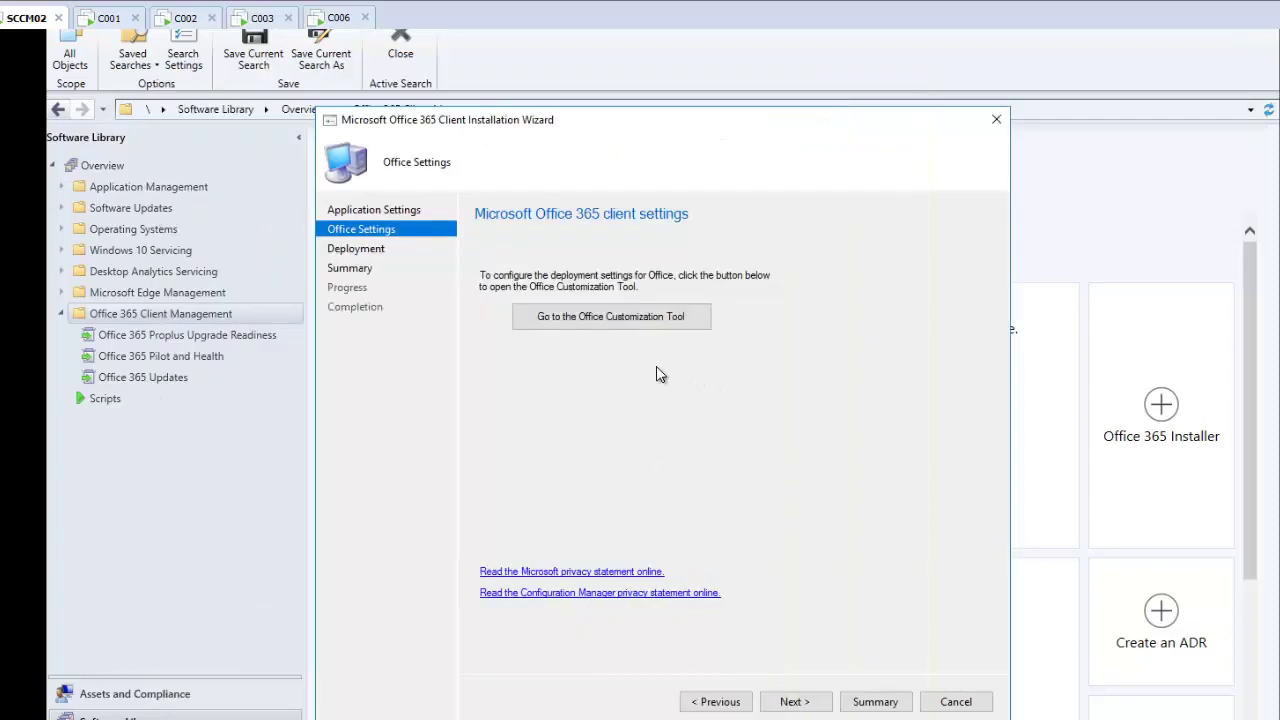
# Step: Continue past the Office settings, choose Yes for deploying the application now and go on to the general deployment information
pyautogui.click(785, 701)
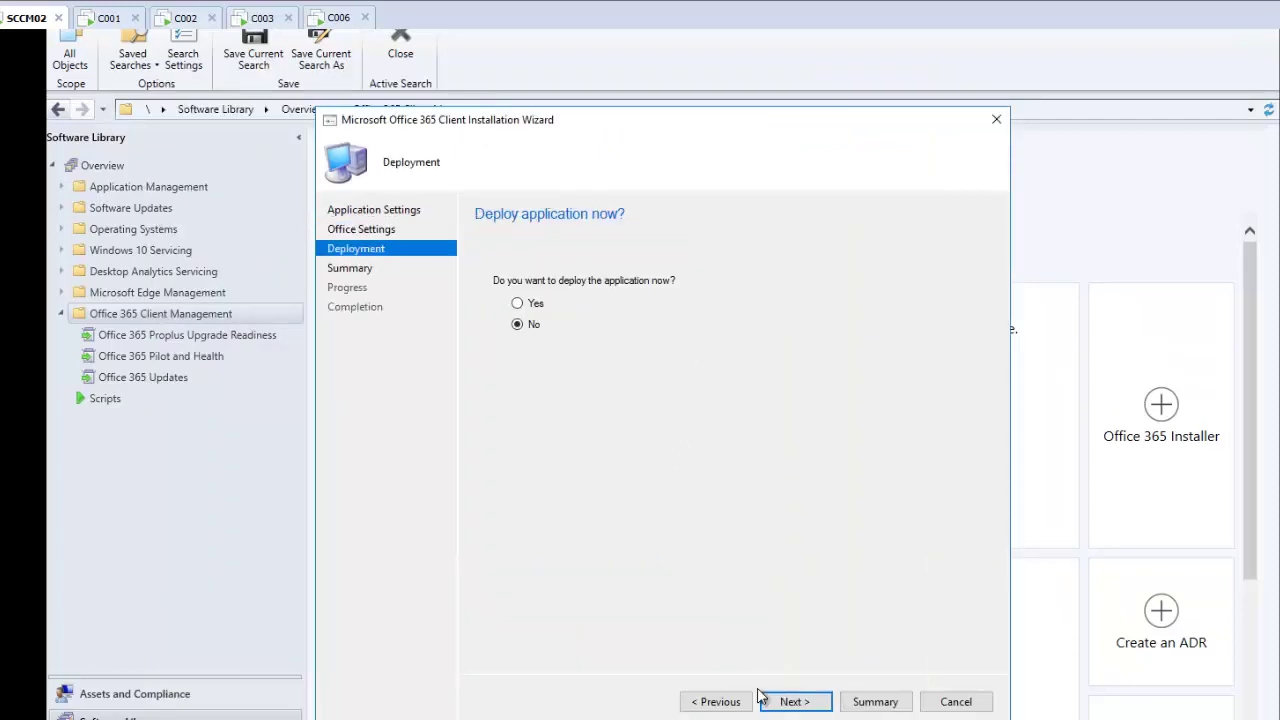
pyautogui.click(520, 306)
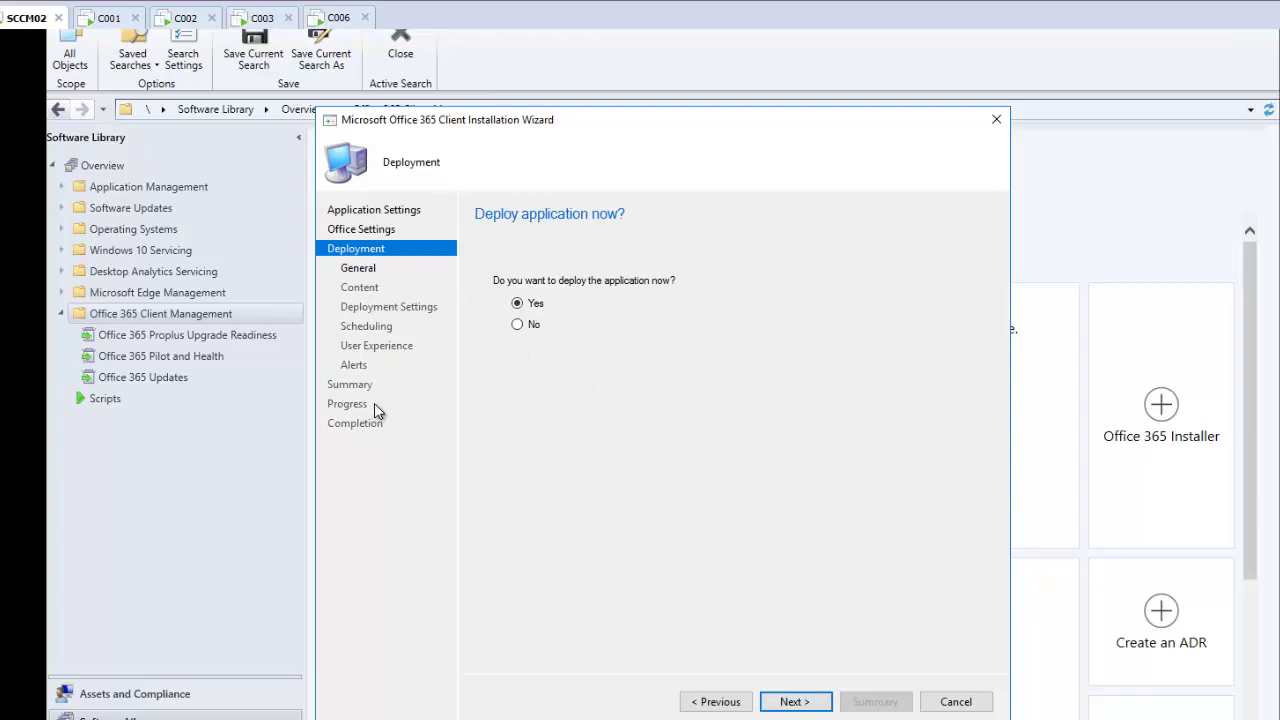
pyautogui.click(792, 703)
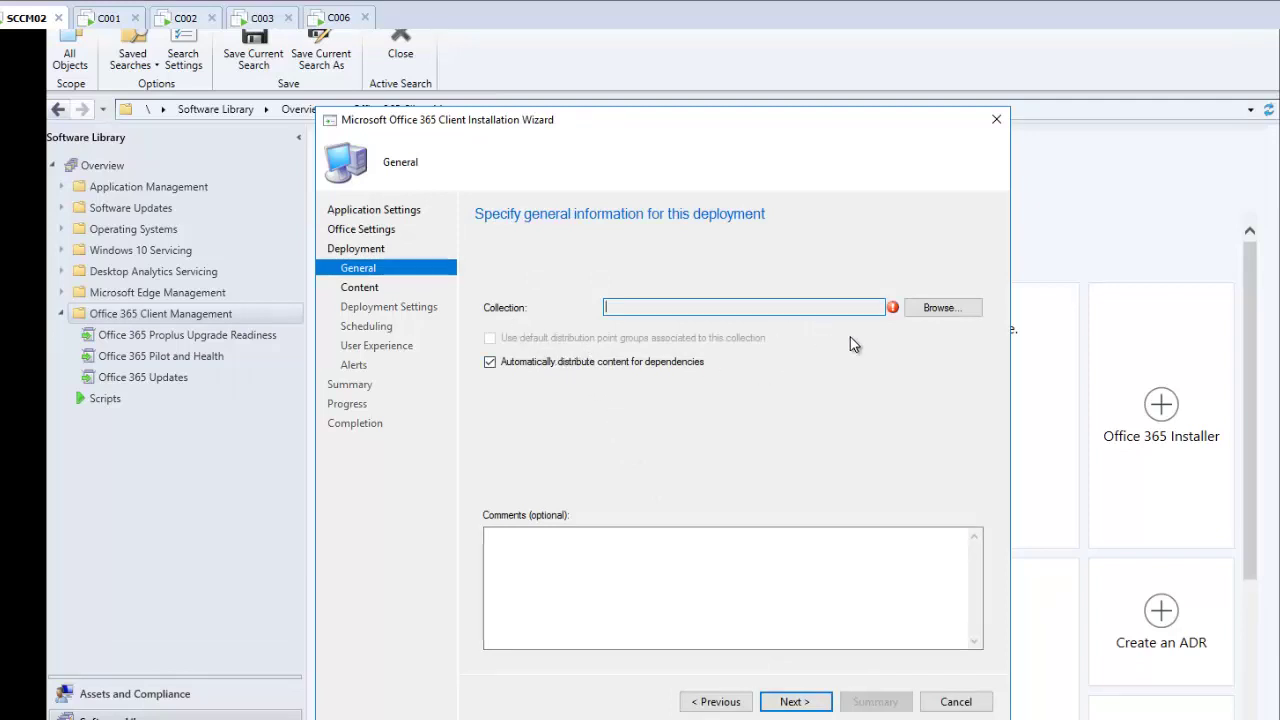
# Step: Choose the All Users user collection as the deployment target and continue to the content destination
pyautogui.click(934, 310)
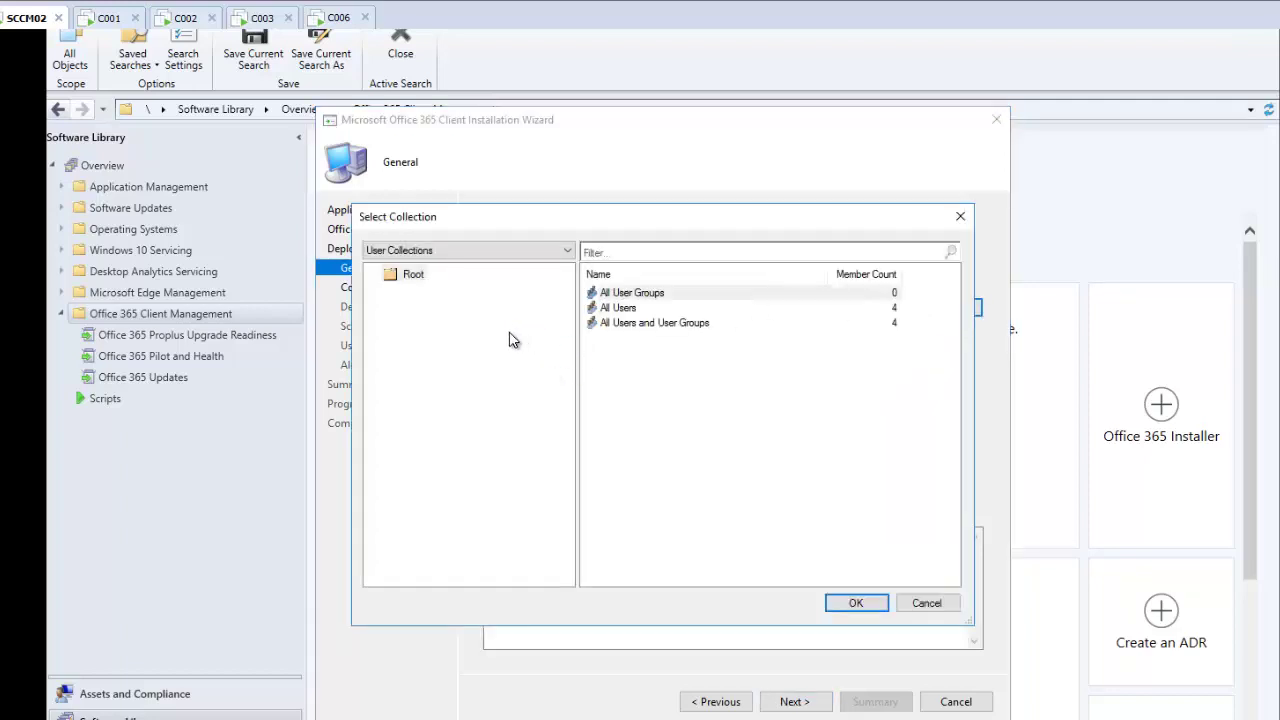
pyautogui.click(618, 310)
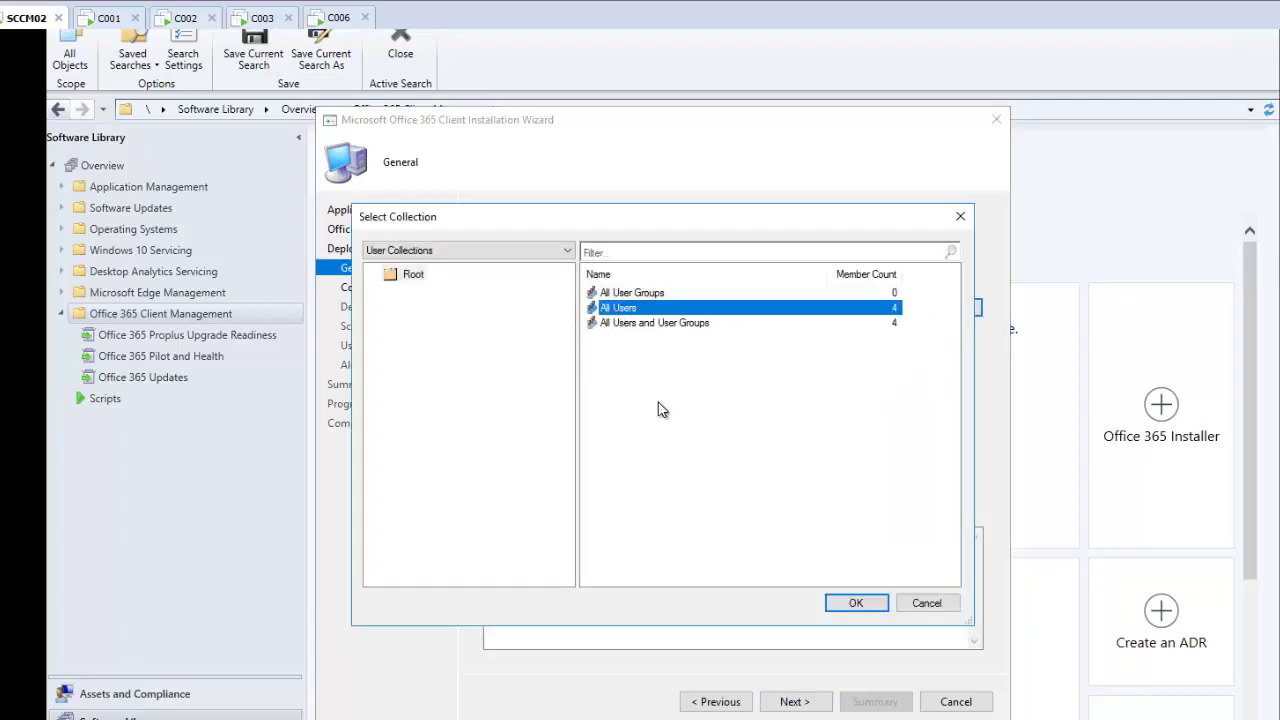
pyautogui.click(856, 604)
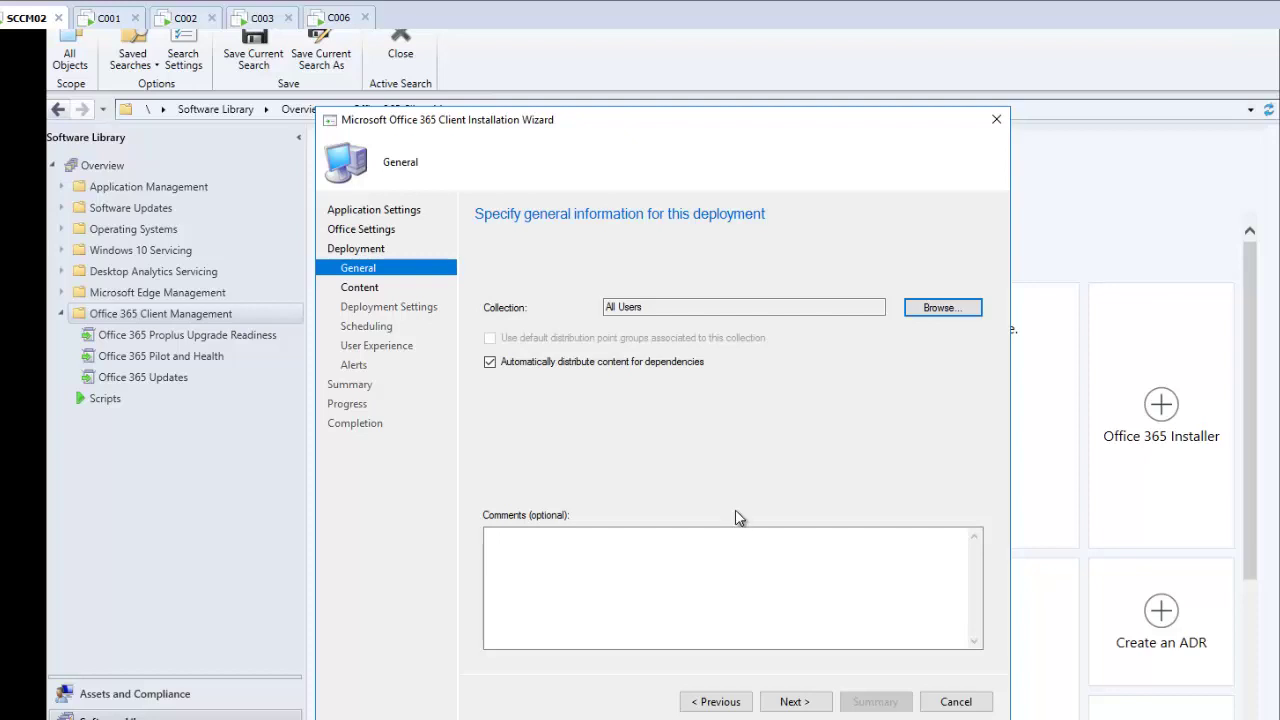
pyautogui.click(790, 702)
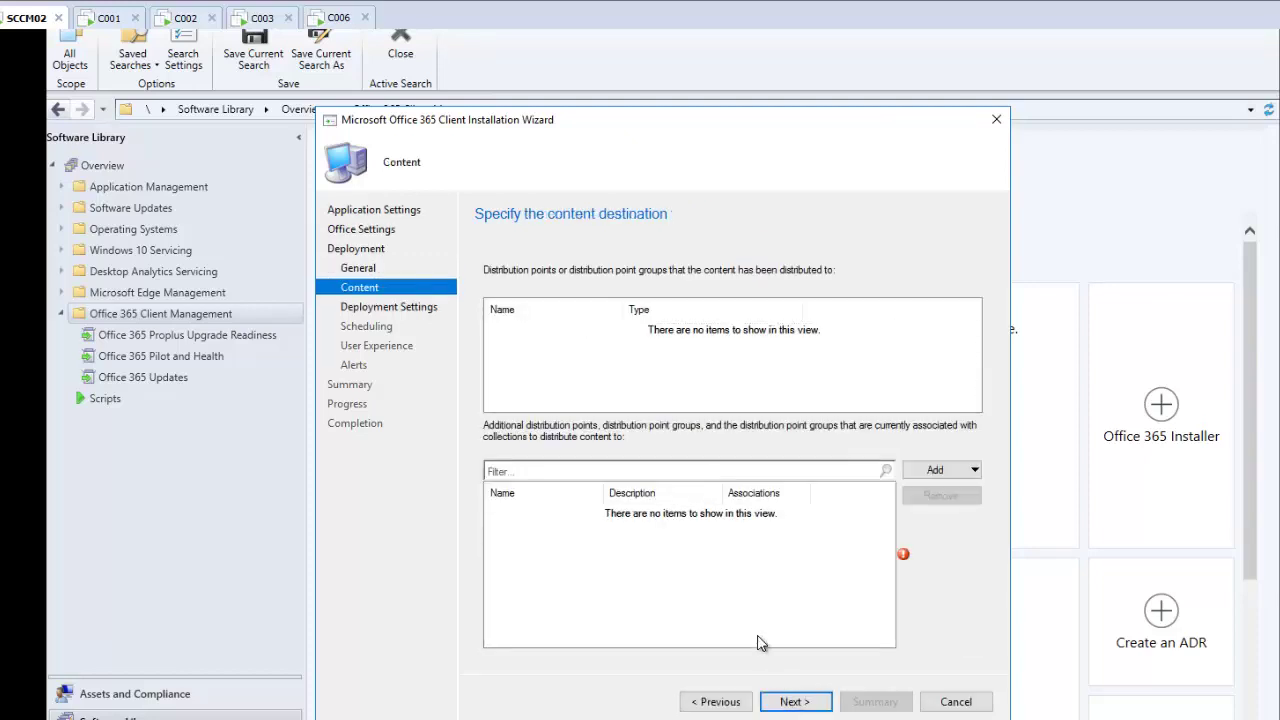
pyautogui.click(712, 700)
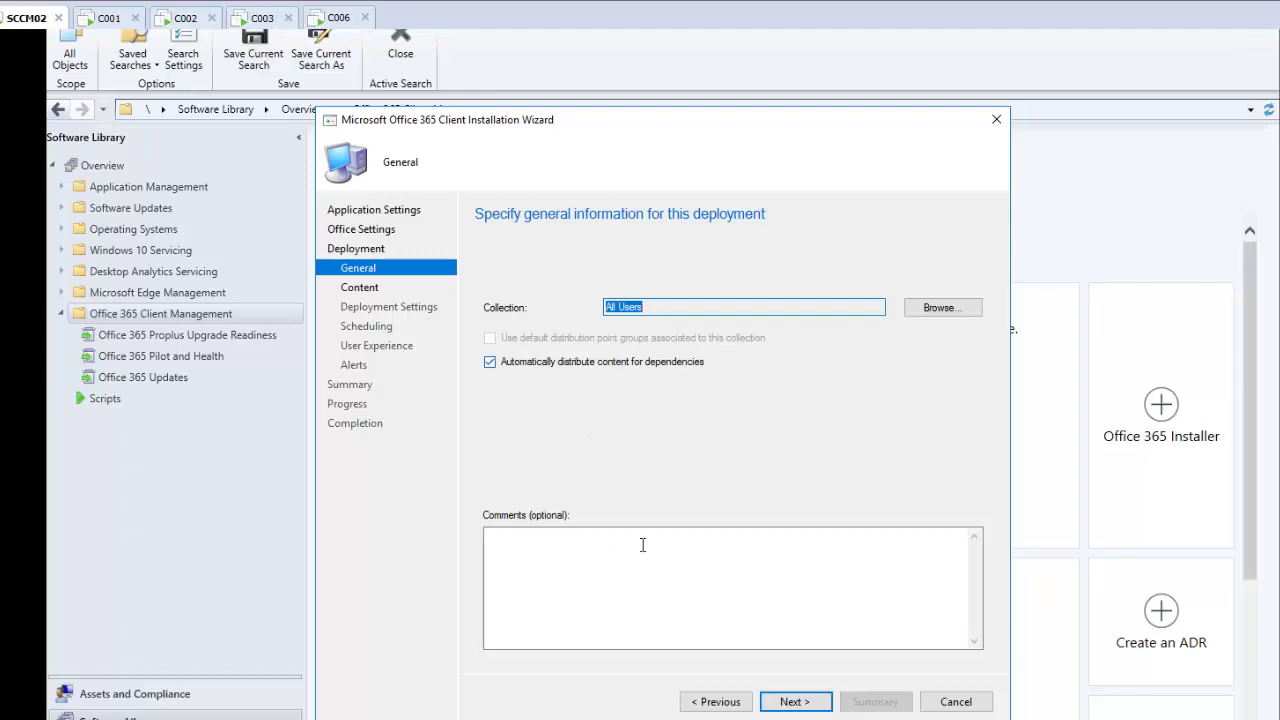
pyautogui.click(788, 701)
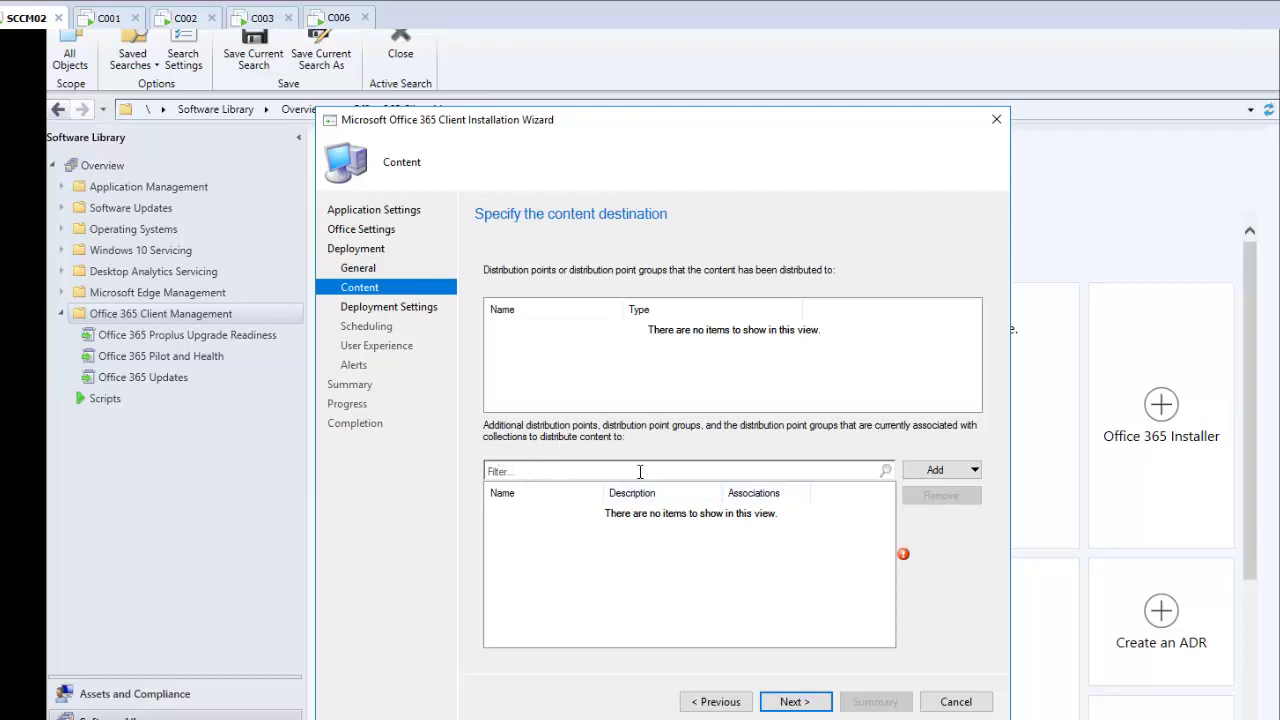
# Step: Add the distribution point SCCM02.PRIVEICTLES.BE as the content destination and continue to the deployment settings
pyautogui.click(965, 475)
pyautogui.click(962, 493)
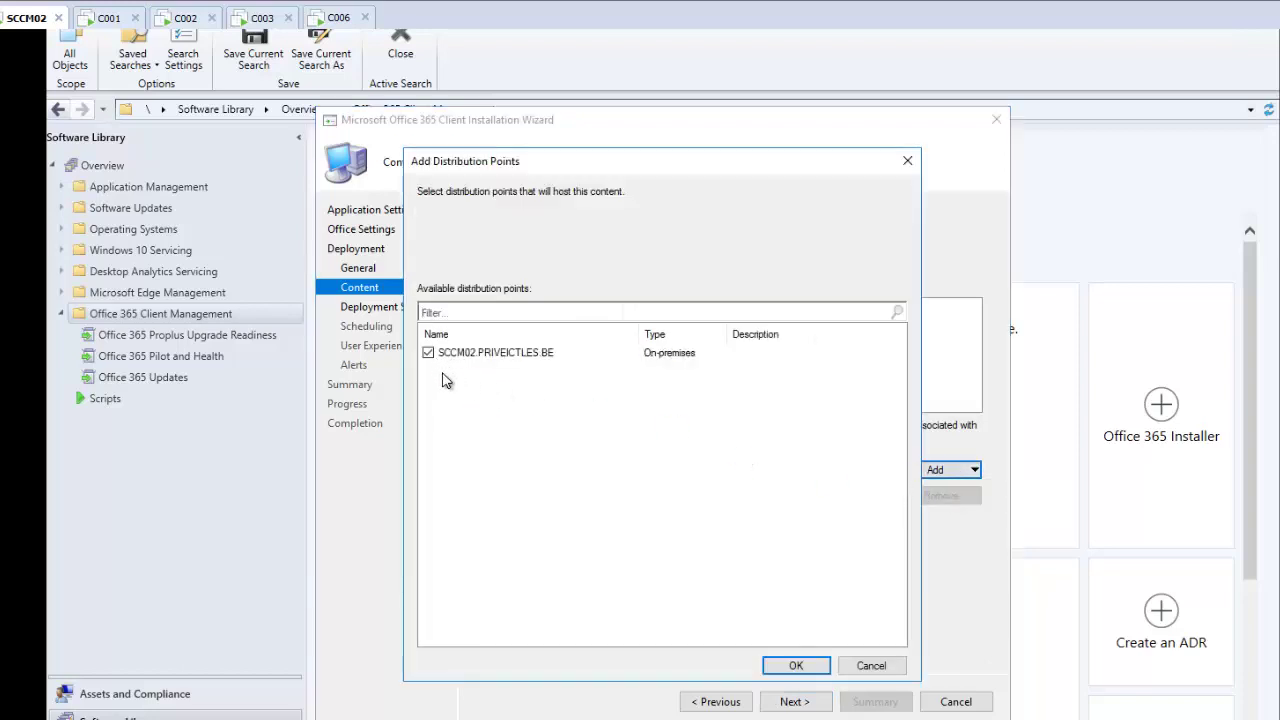
pyautogui.click(804, 667)
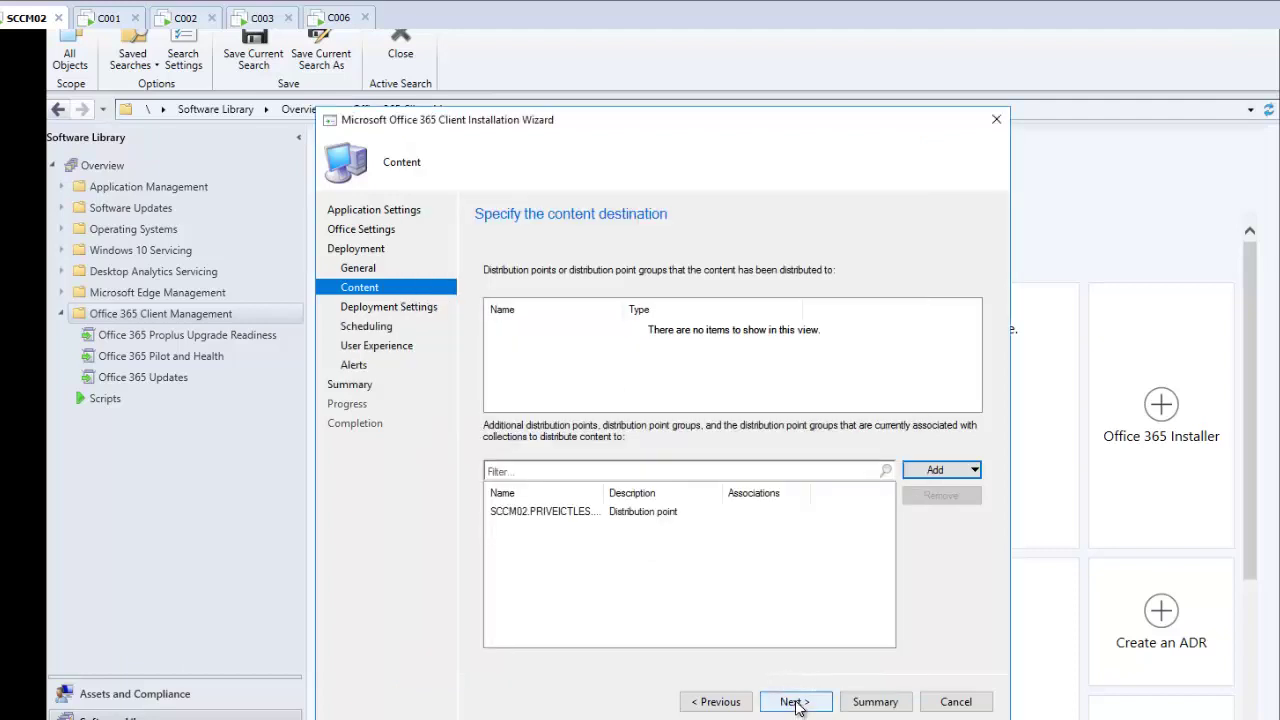
pyautogui.click(789, 704)
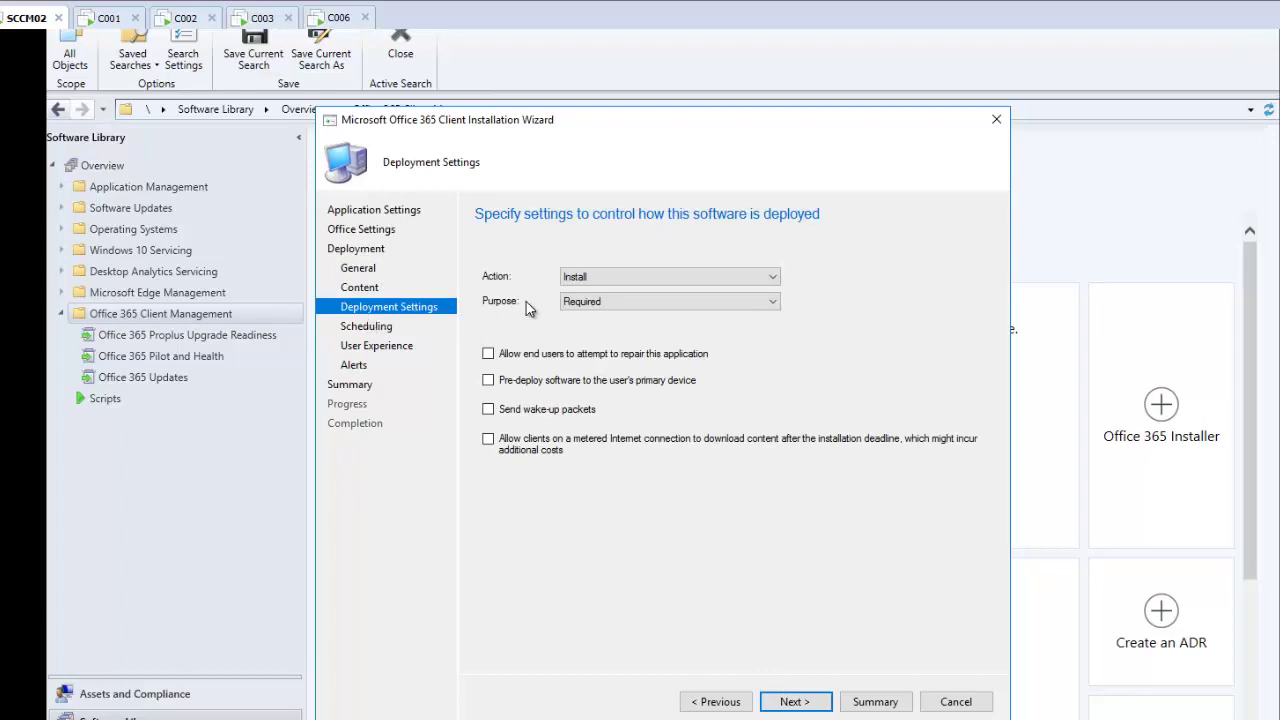
# Step: Check the deployment action and purpose options, keep Install and Required, and continue to scheduling
pyautogui.click(617, 274)
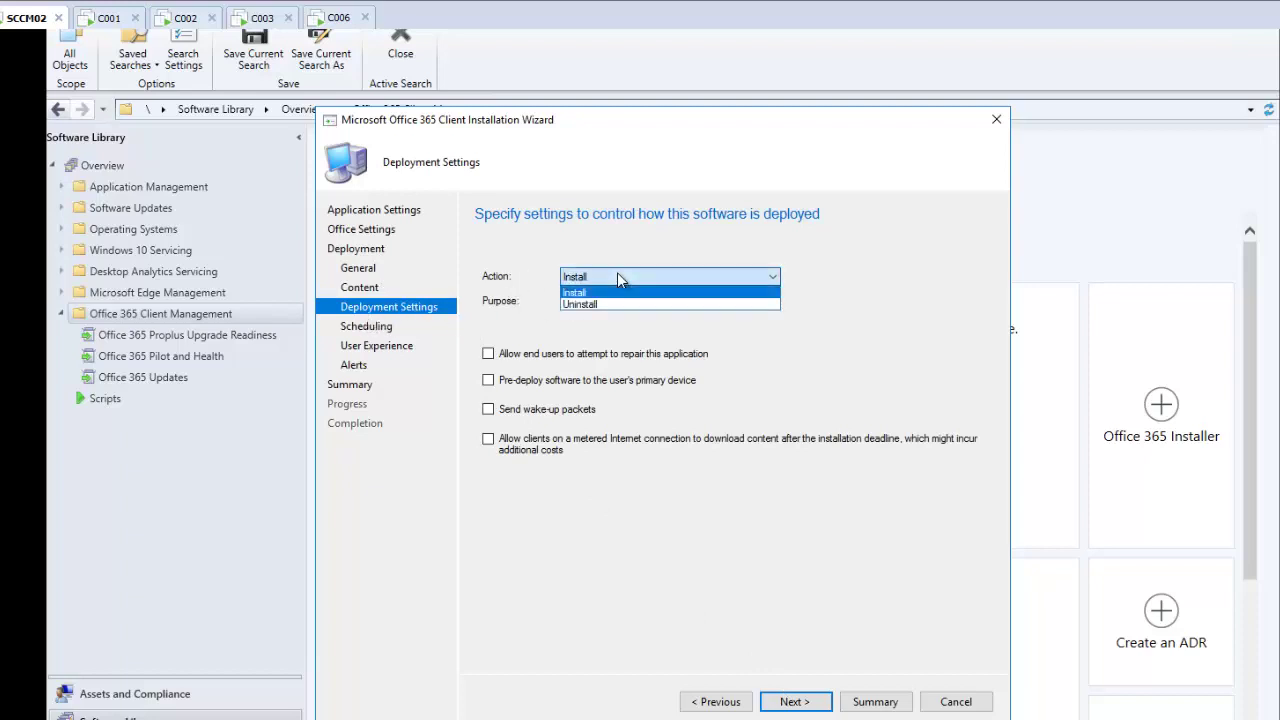
pyautogui.click(617, 272)
pyautogui.click(611, 302)
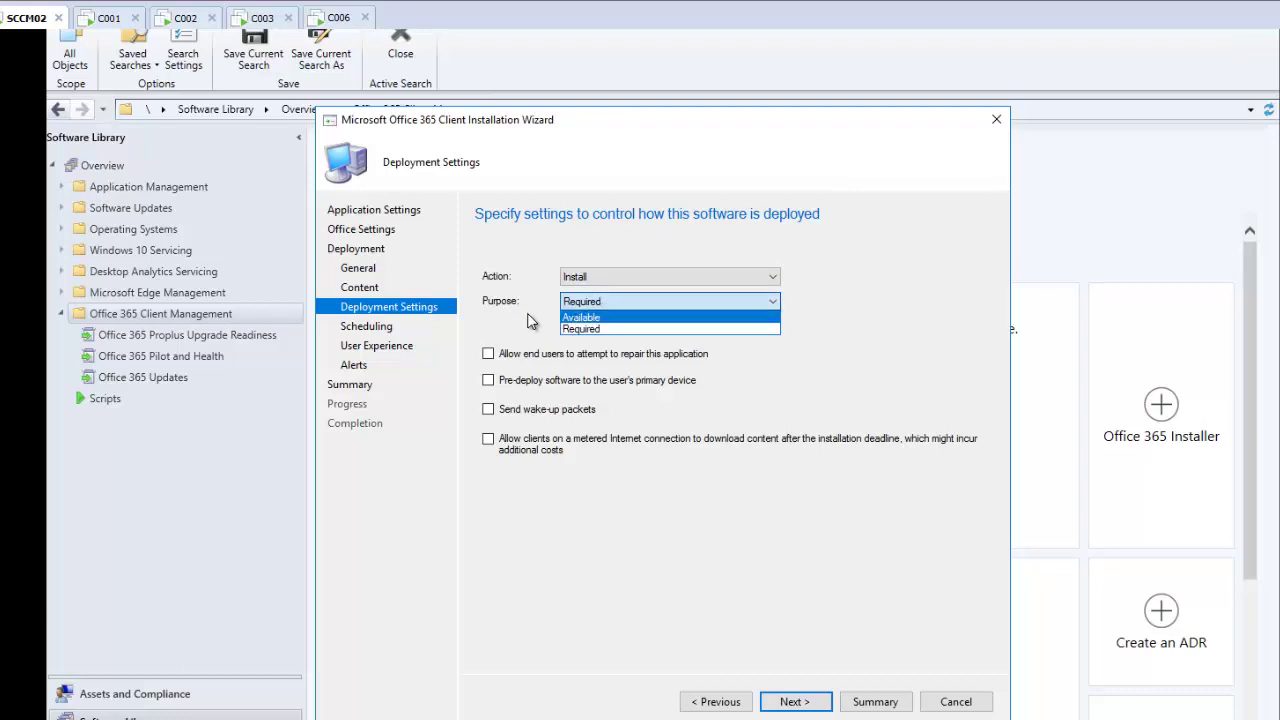
pyautogui.click(612, 362)
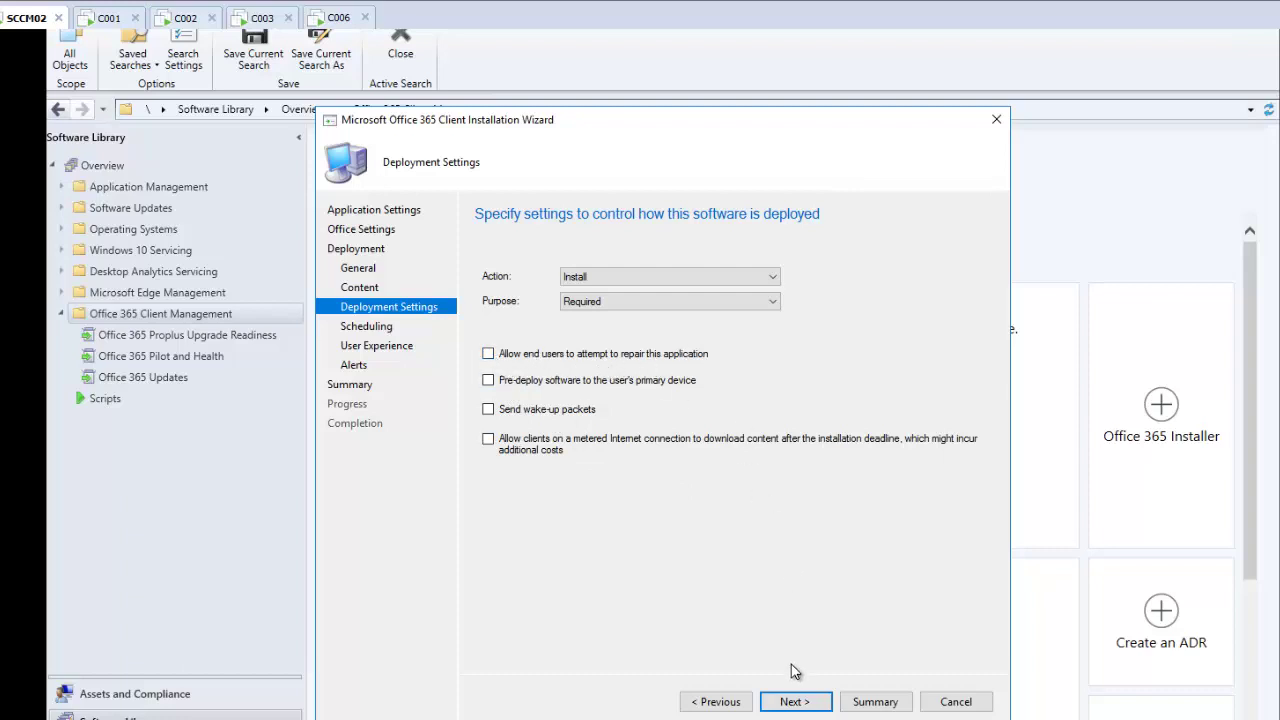
pyautogui.click(790, 701)
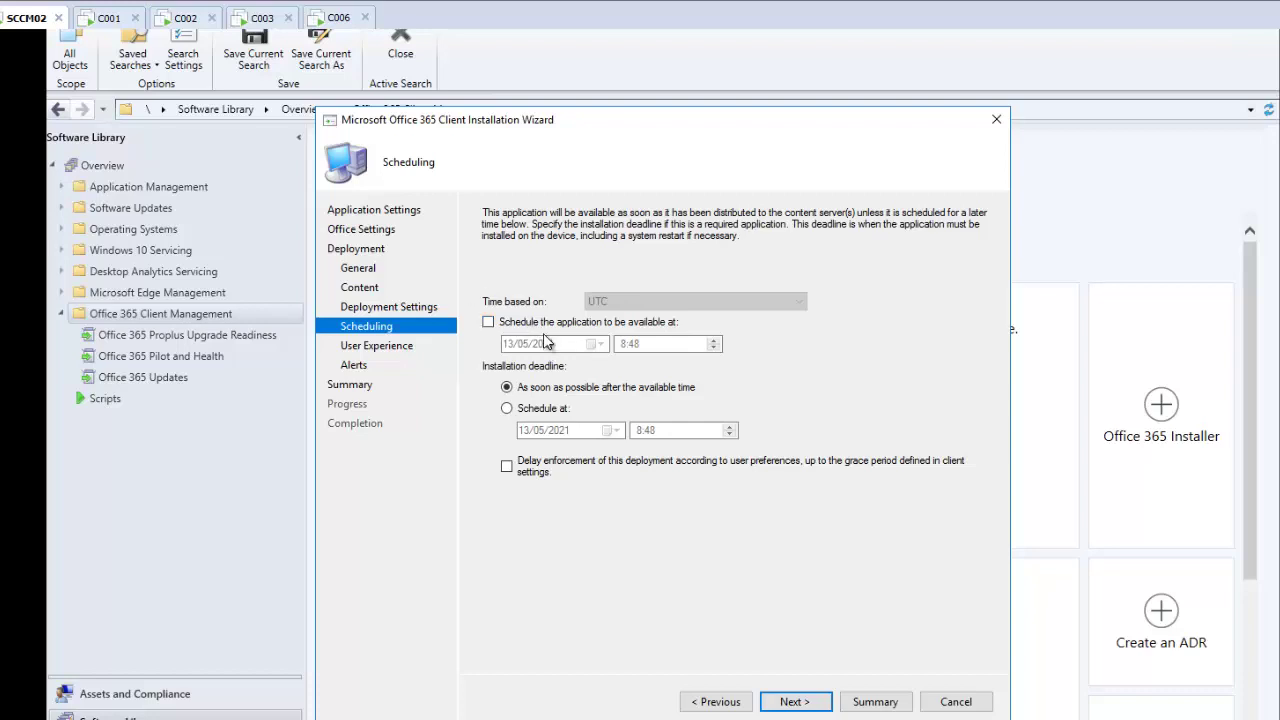
# Step: Leave the application's availability unscheduled with the deadline as soon as possible, and continue to the user experience settings
pyautogui.click(544, 324)
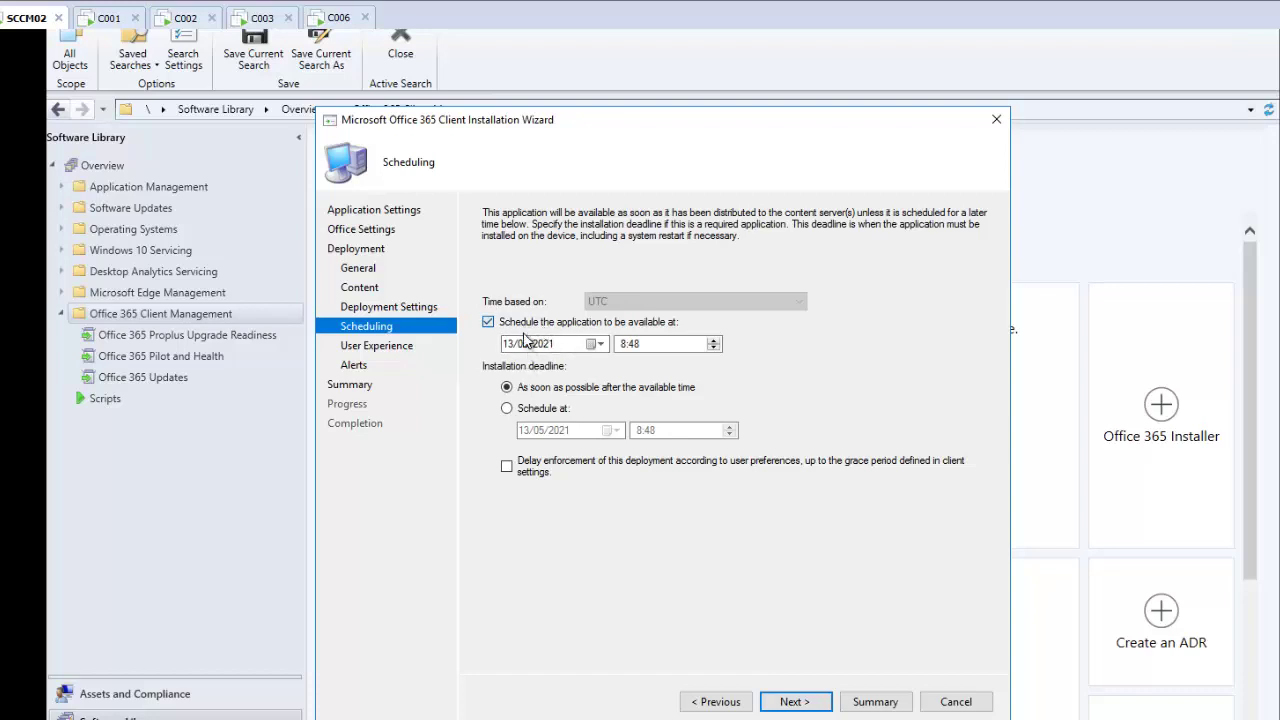
pyautogui.click(528, 326)
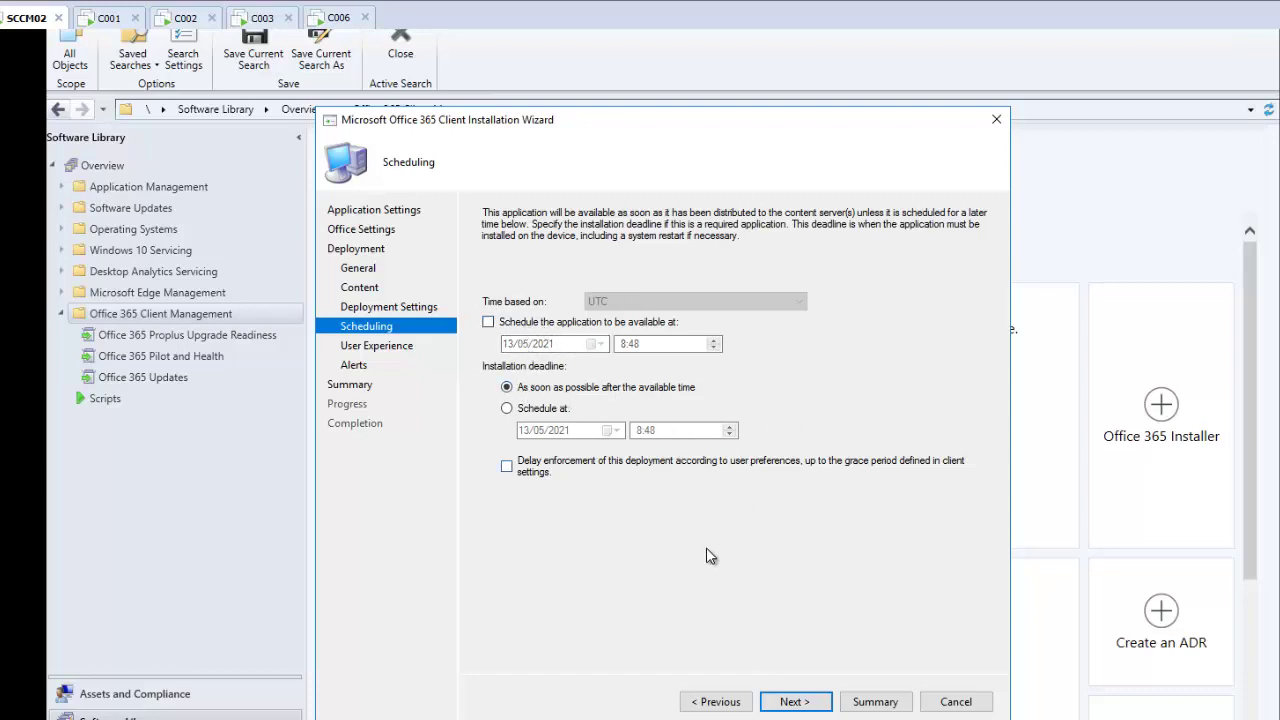
pyautogui.click(794, 702)
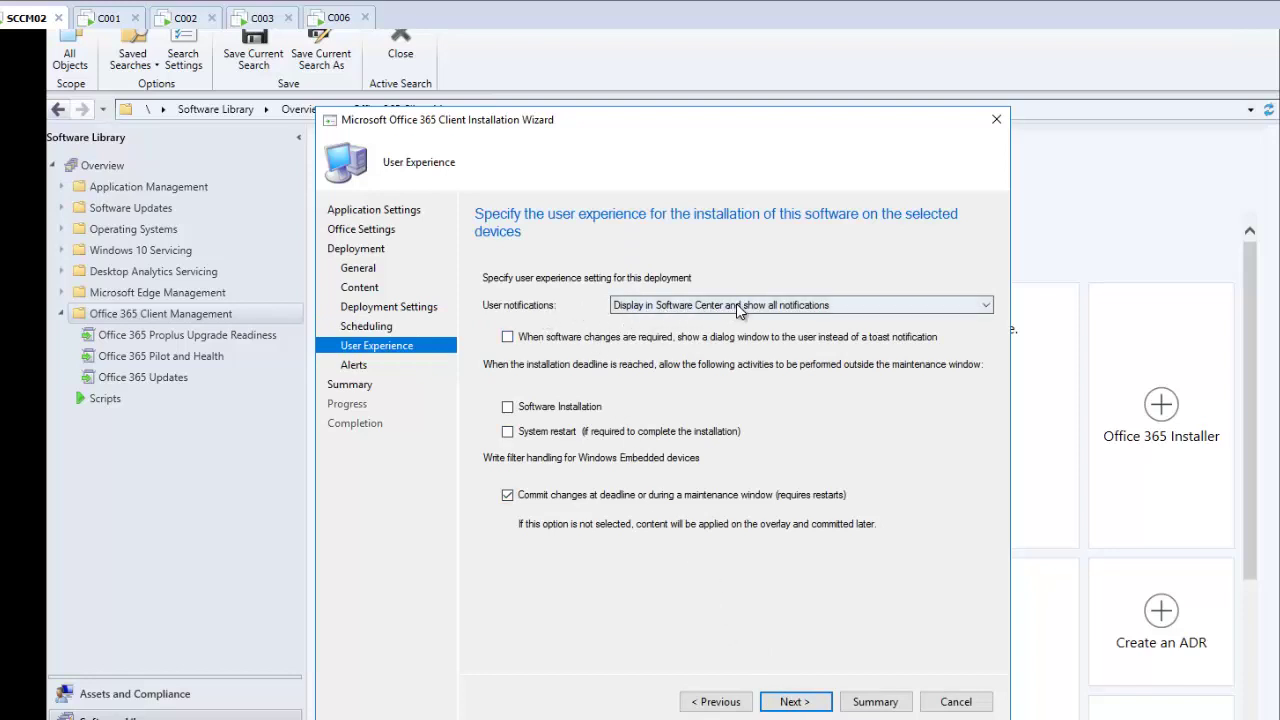
# Step: Keep all Software Center notifications displayed, allow software installation outside the maintenance window and continue to the alerts
pyautogui.click(766, 308)
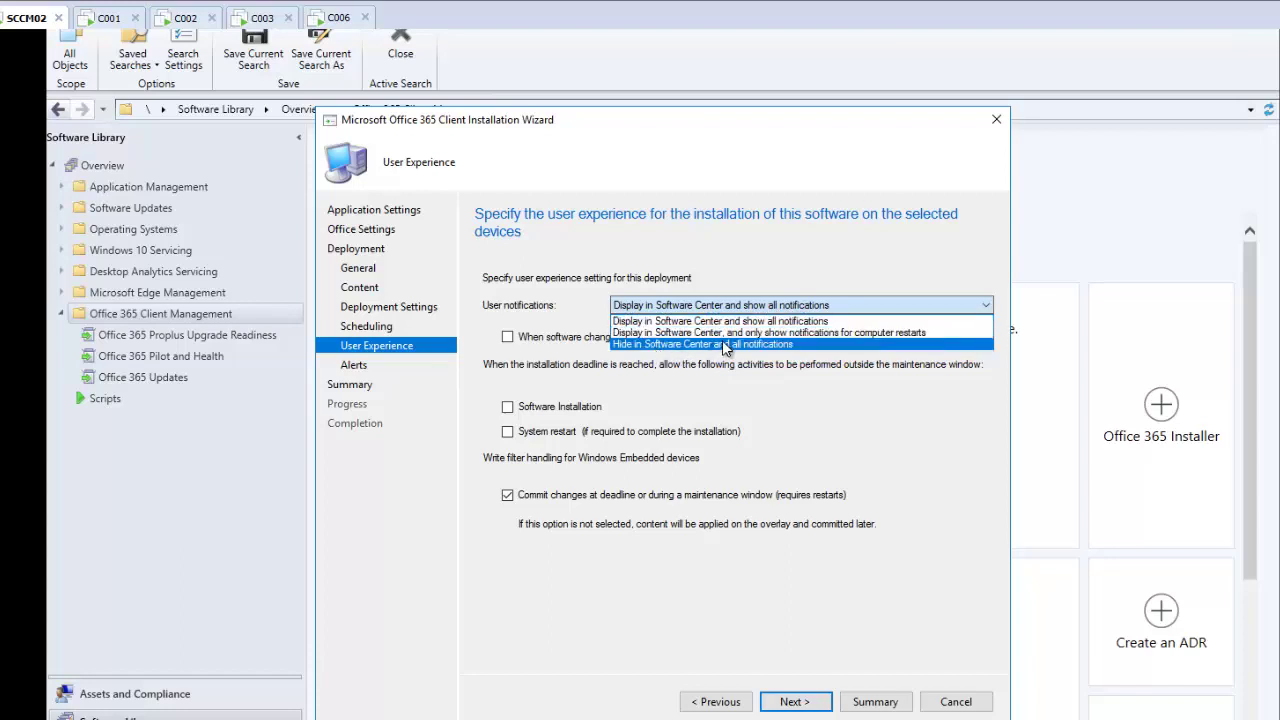
pyautogui.click(760, 256)
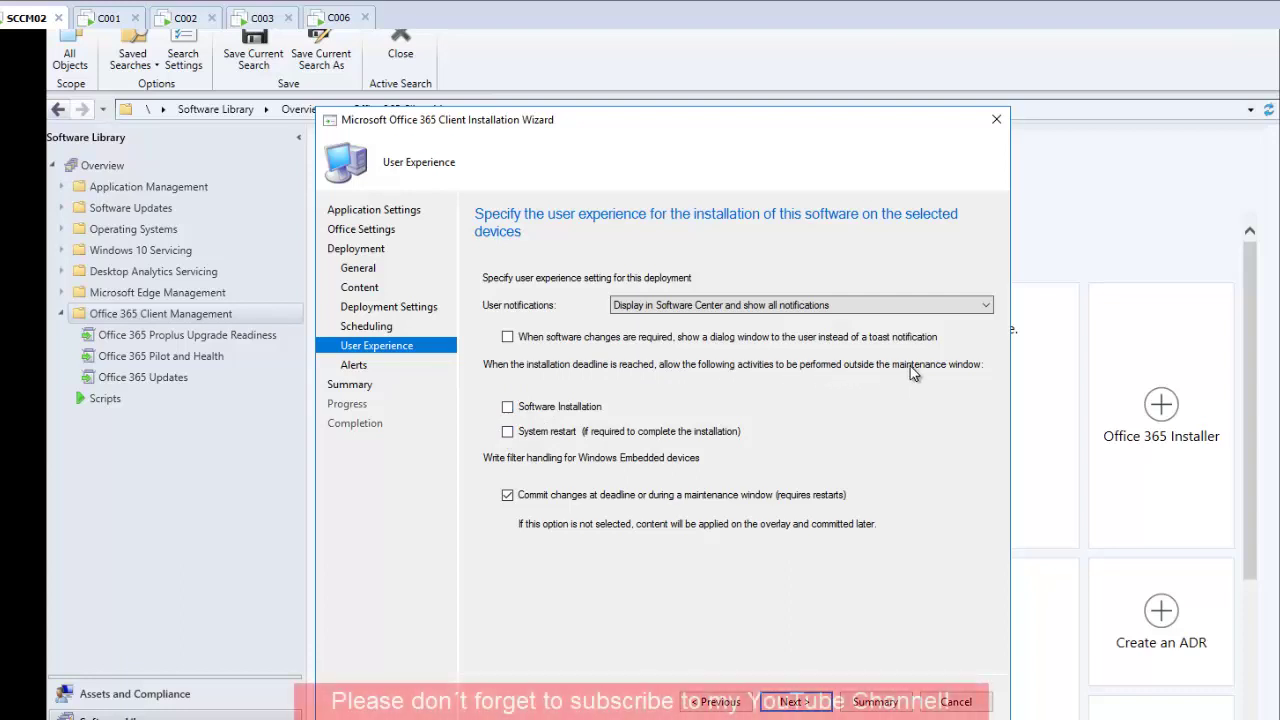
pyautogui.click(548, 409)
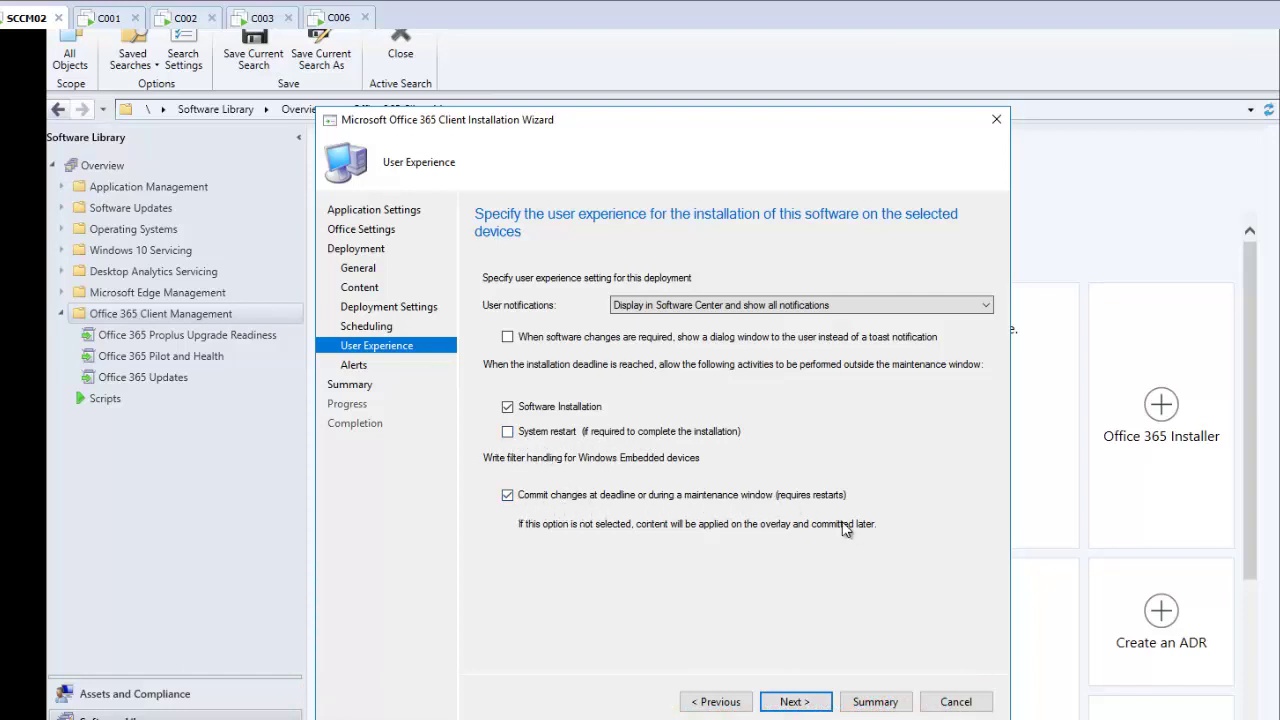
pyautogui.click(796, 702)
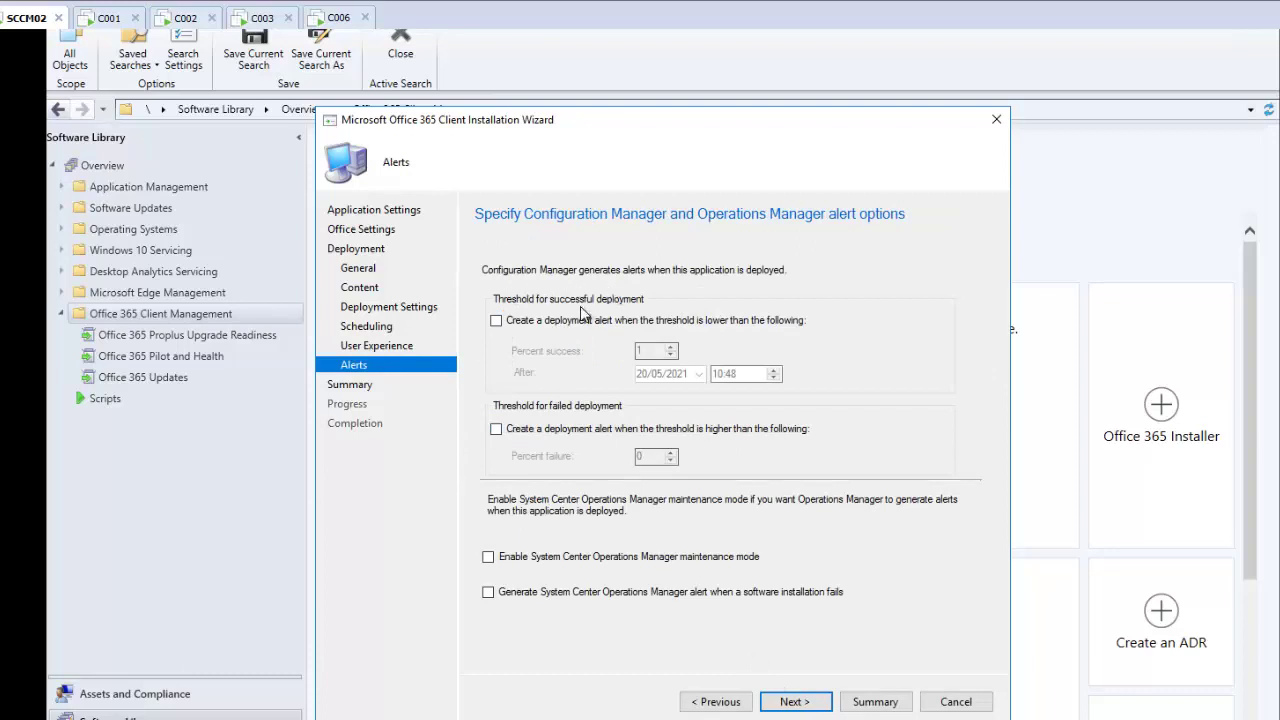
# Step: Enable deployment alerts for low success and for failure above 50 percent, then look over the deployment summary
pyautogui.click(533, 429)
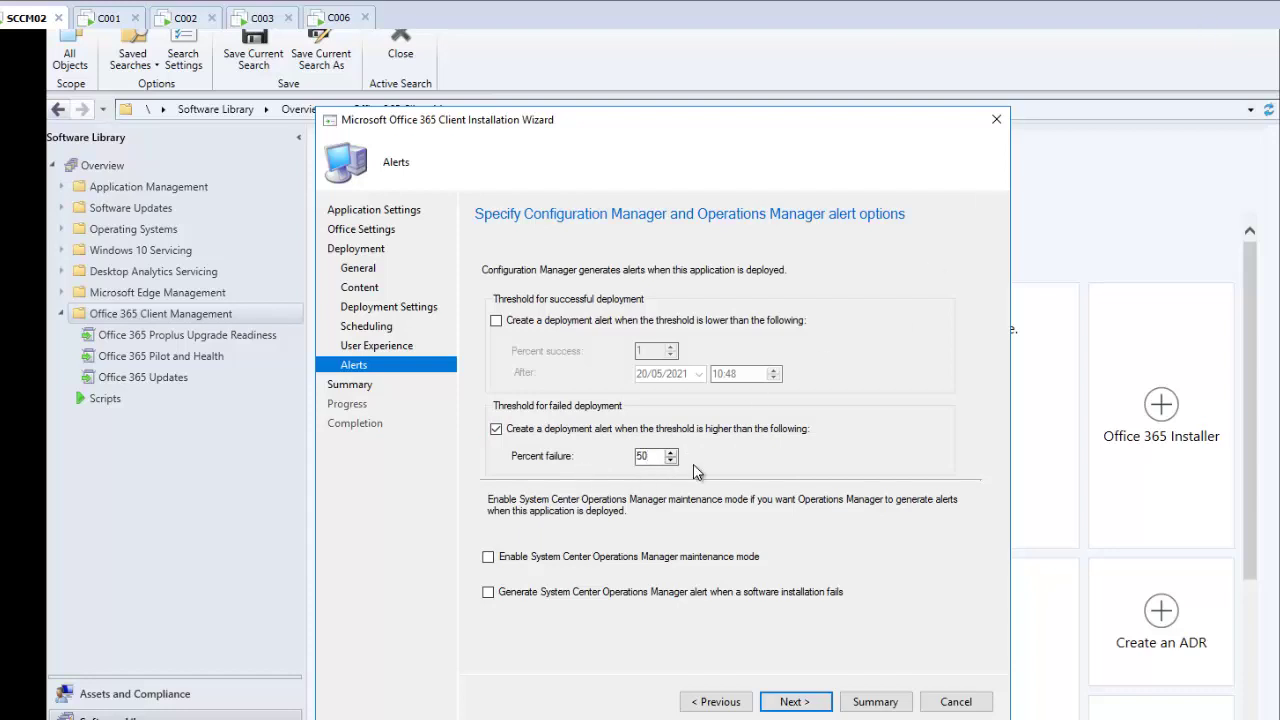
pyautogui.click(541, 325)
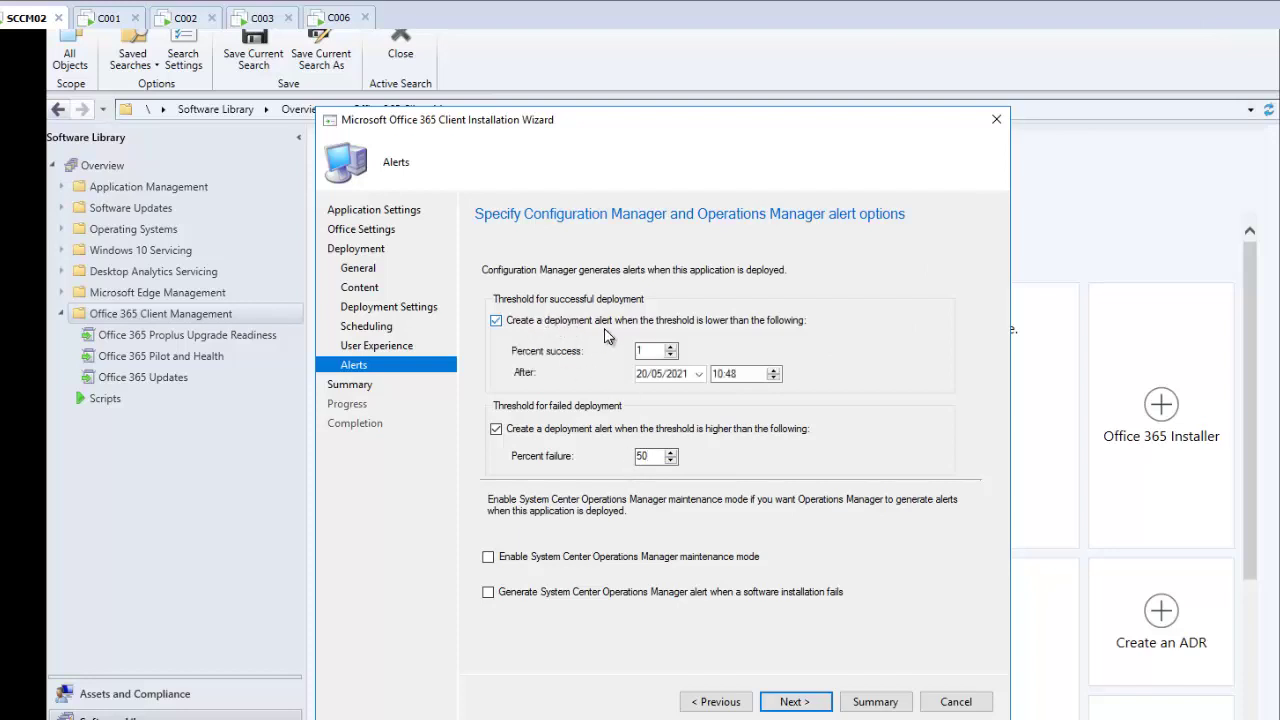
pyautogui.doubleClick(650, 350)
pyautogui.click(793, 702)
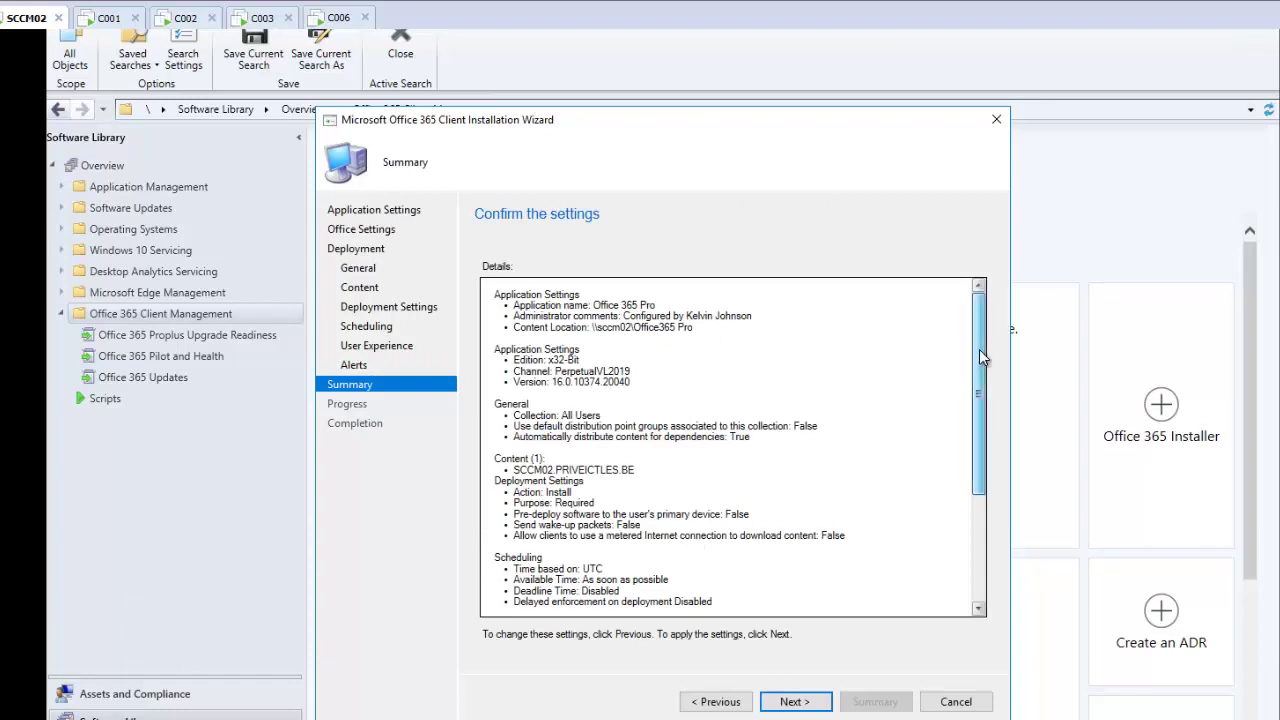
pyautogui.scroll(-2, 981, 357)
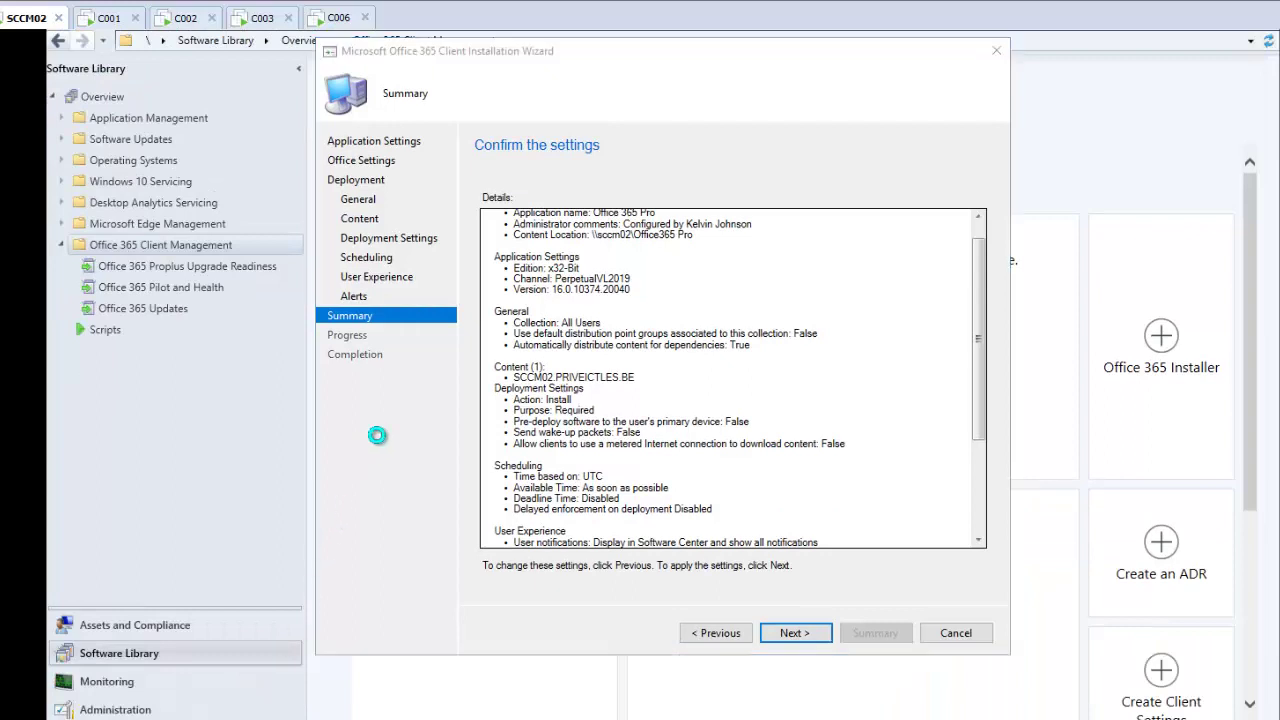
# Step: In File Explorer, check the contents of the Office365 Pro folder on drive Wsus-J (F:) and return to the wizard summary
pyautogui.press('super+e')
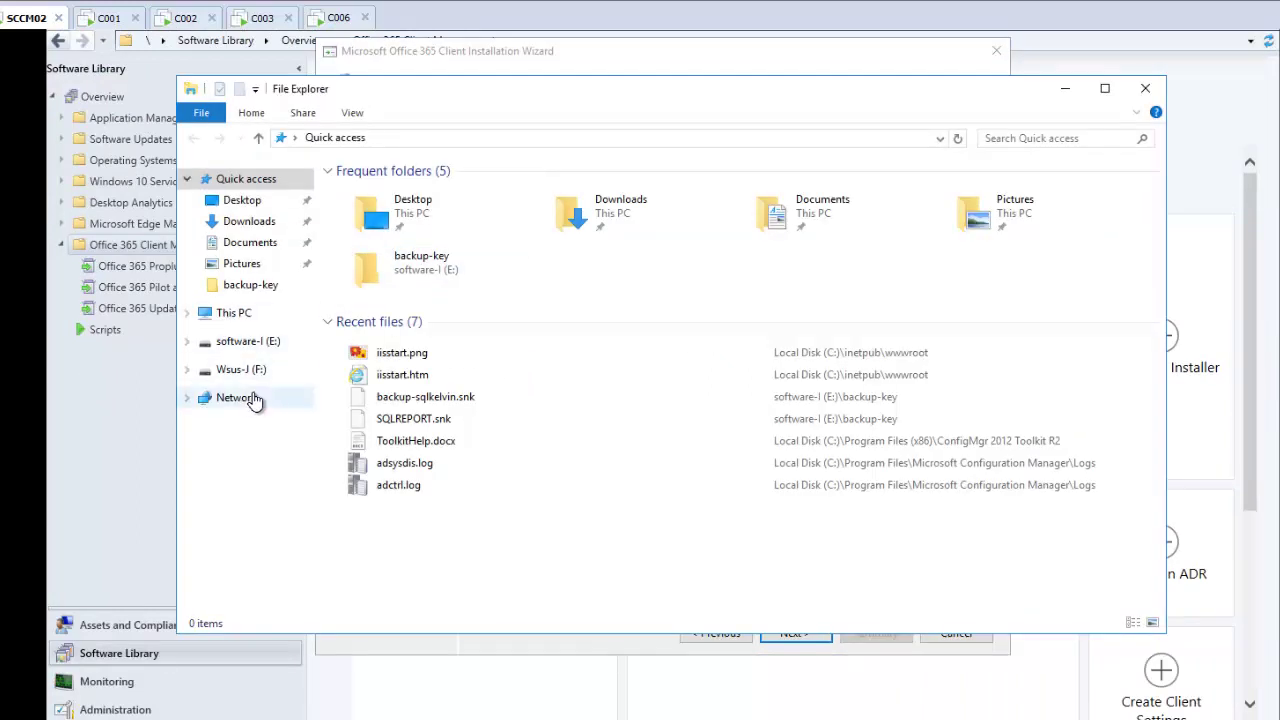
pyautogui.click(244, 371)
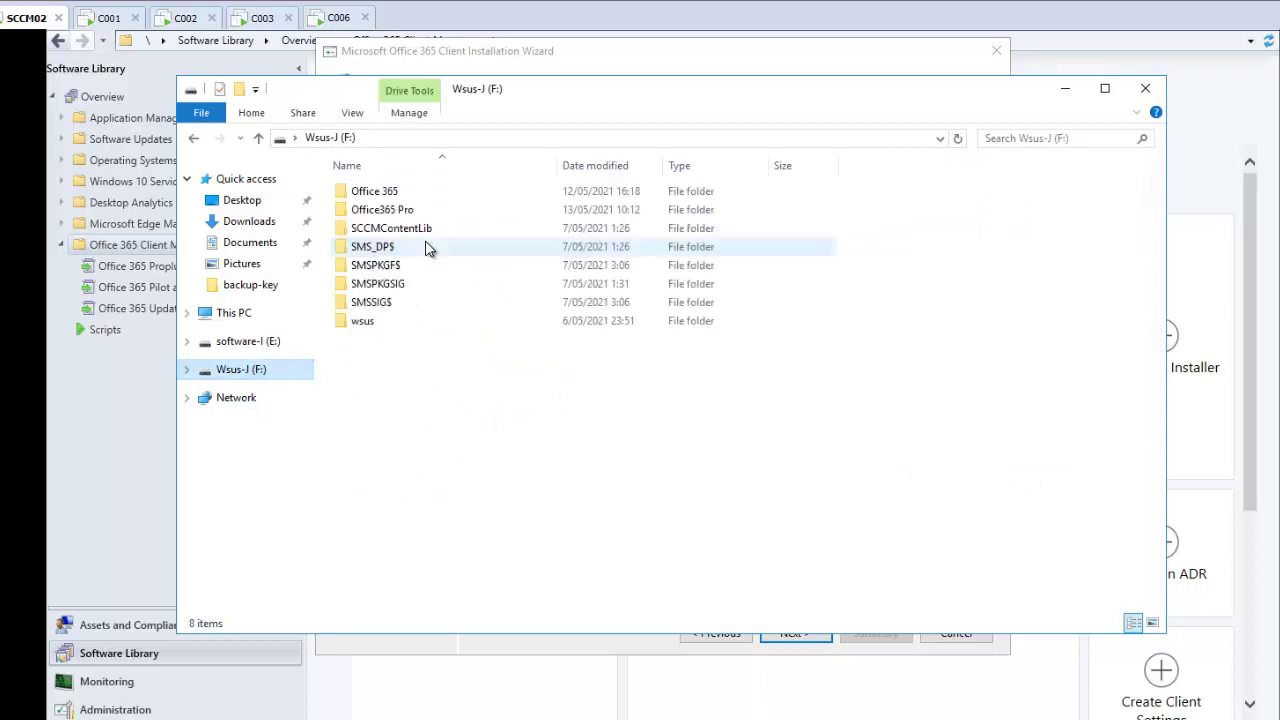
pyautogui.doubleClick(393, 210)
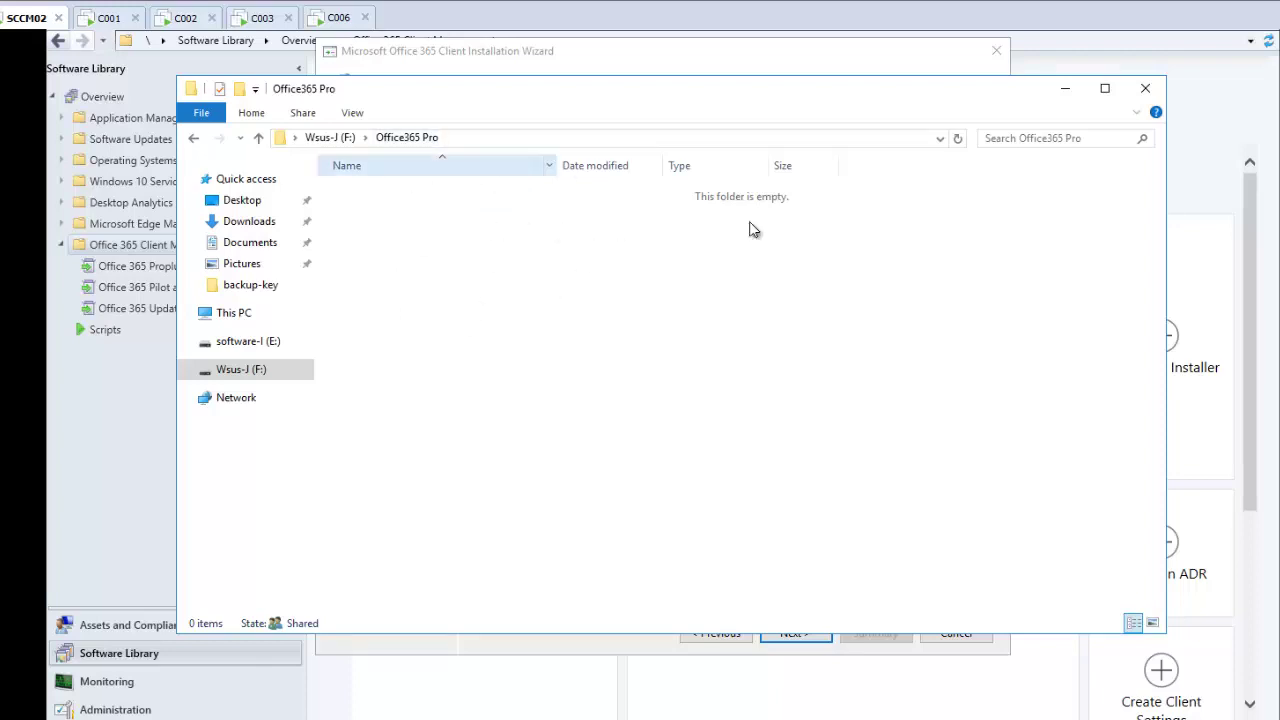
pyautogui.click(1066, 90)
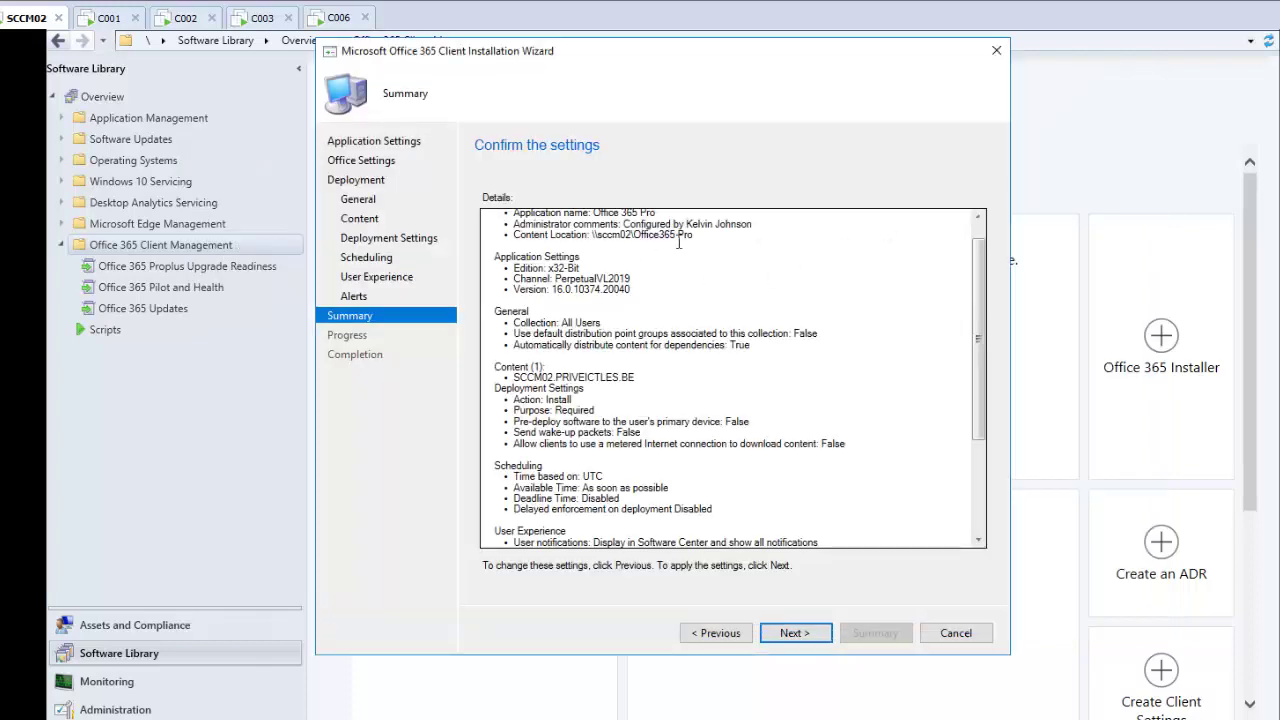
# Step: Apply the confirmed settings to create and deploy the Office 365 Pro application, check its content folder and close the completed wizard
pyautogui.moveTo(692, 235); pyautogui.dragTo(643, 241)
pyautogui.click(794, 633)
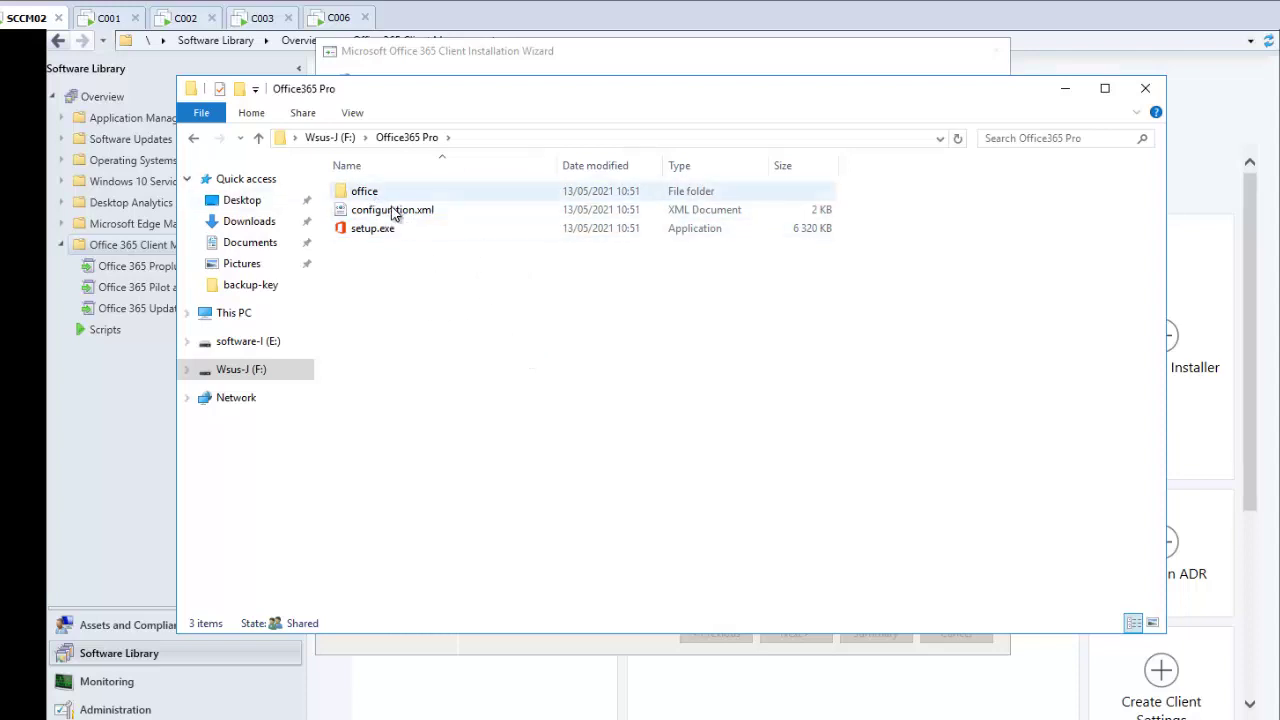
pyautogui.click(1065, 89)
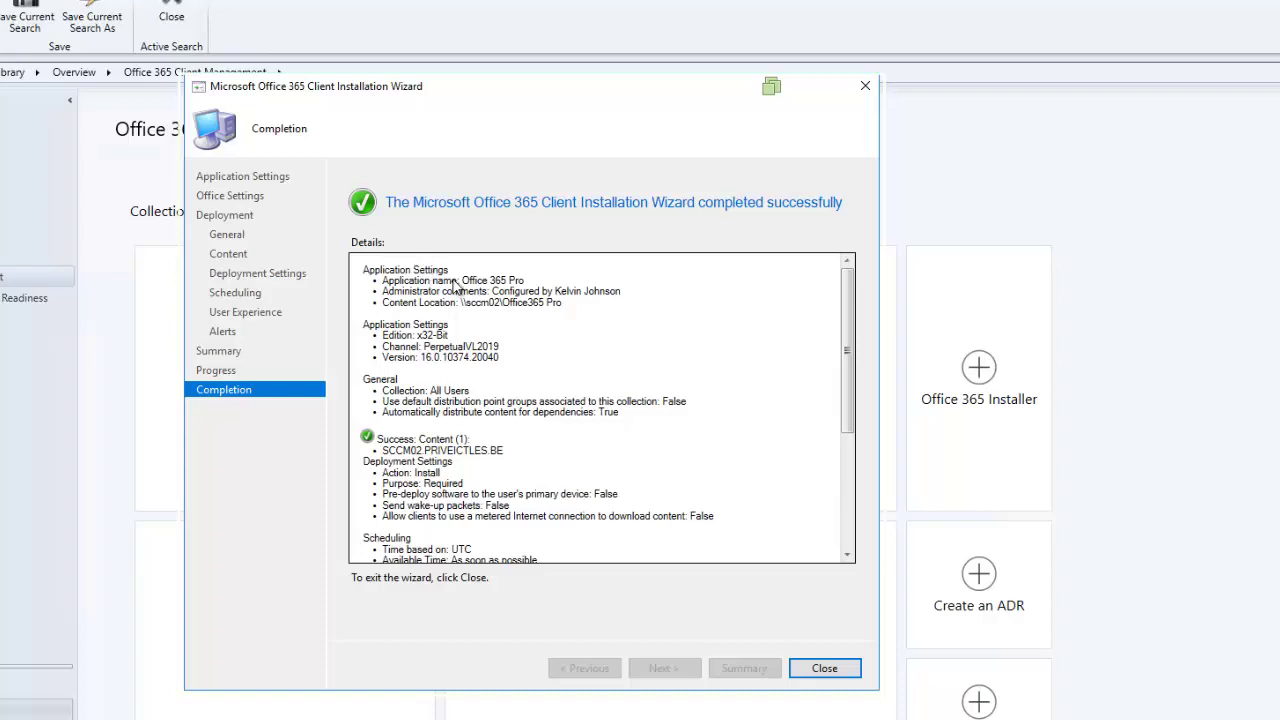
pyautogui.click(822, 670)
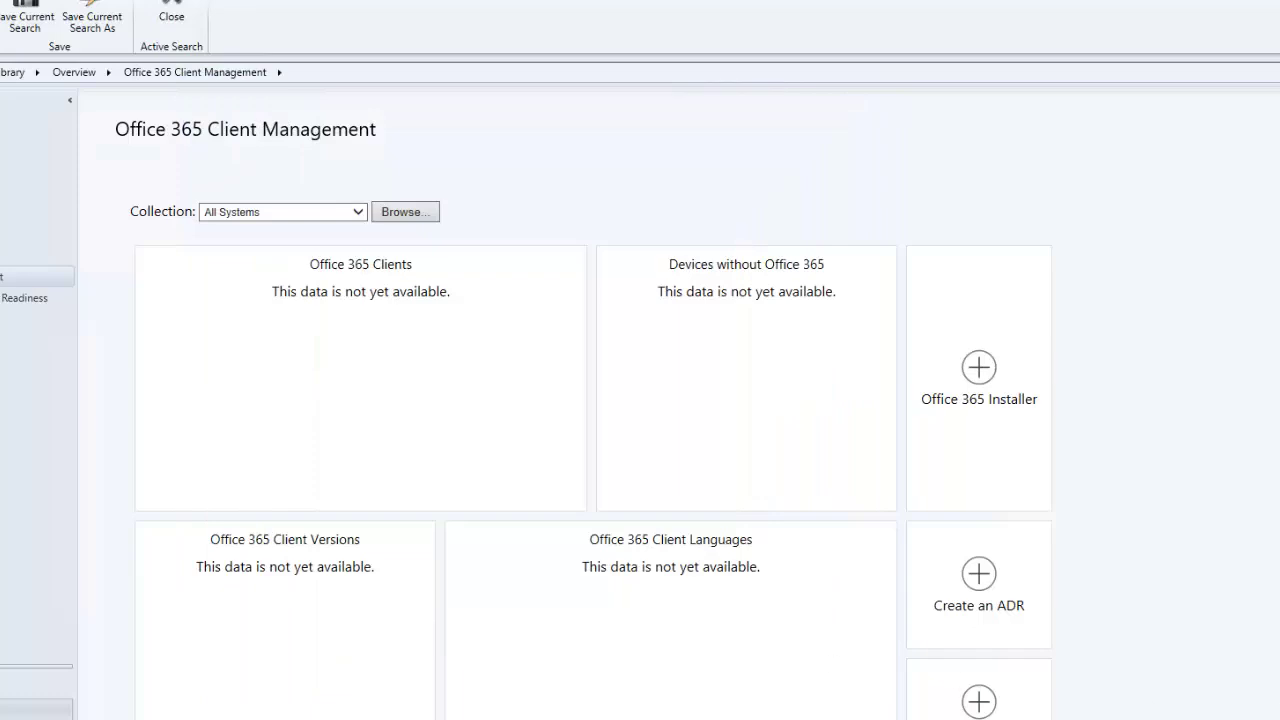
# Step: In File Explorer, inspect the size and properties of the office folder inside Office365 Pro, and close the folder window
pyautogui.hotkey('alt', 'Tab')
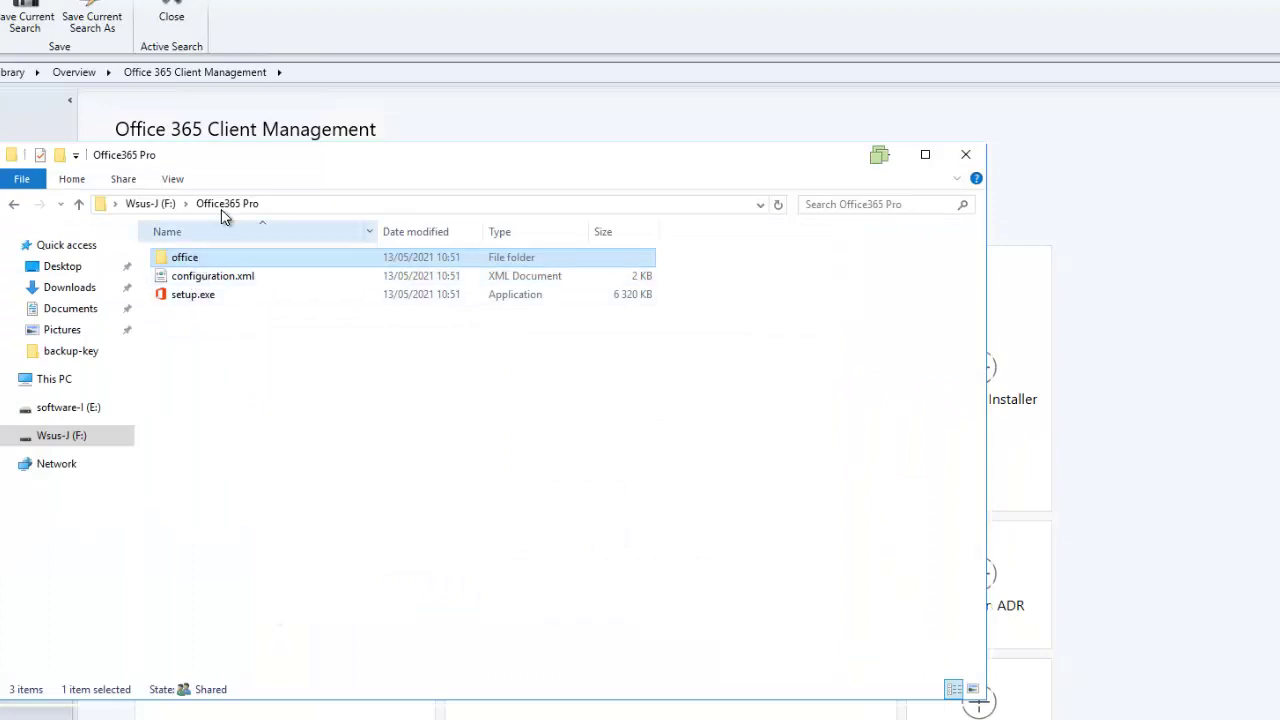
pyautogui.rightClick(203, 256)
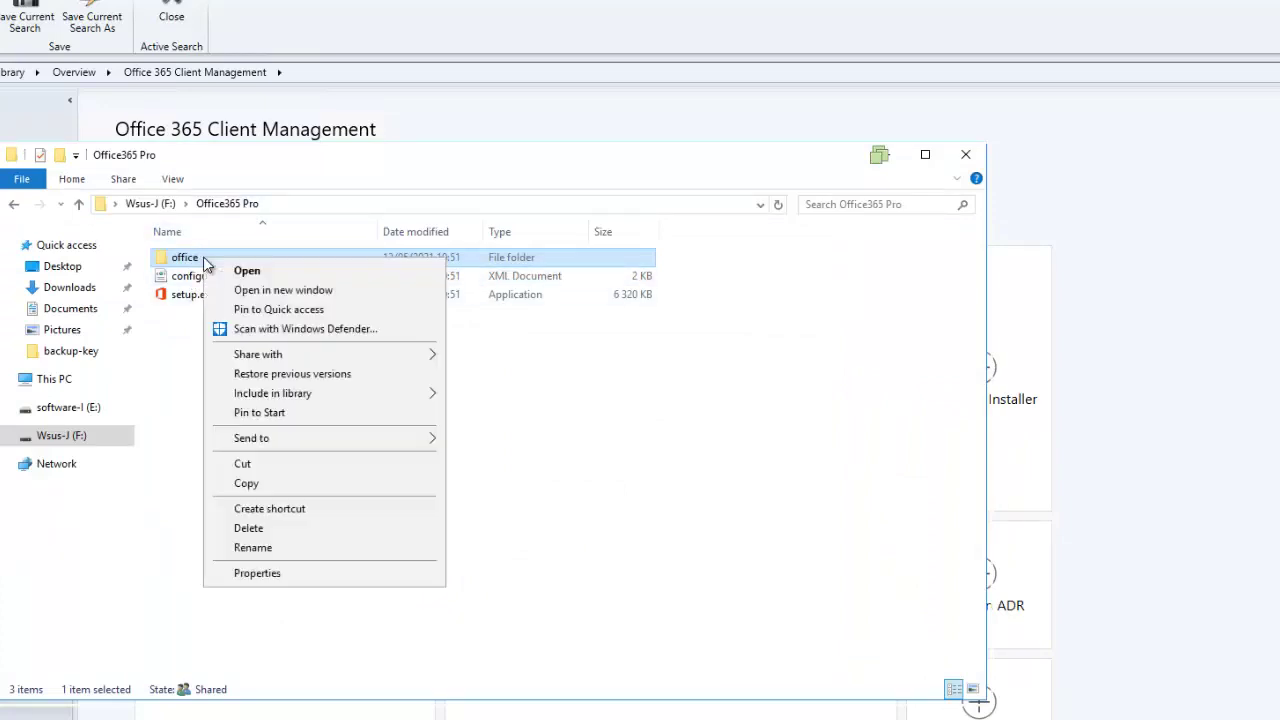
pyautogui.click(287, 573)
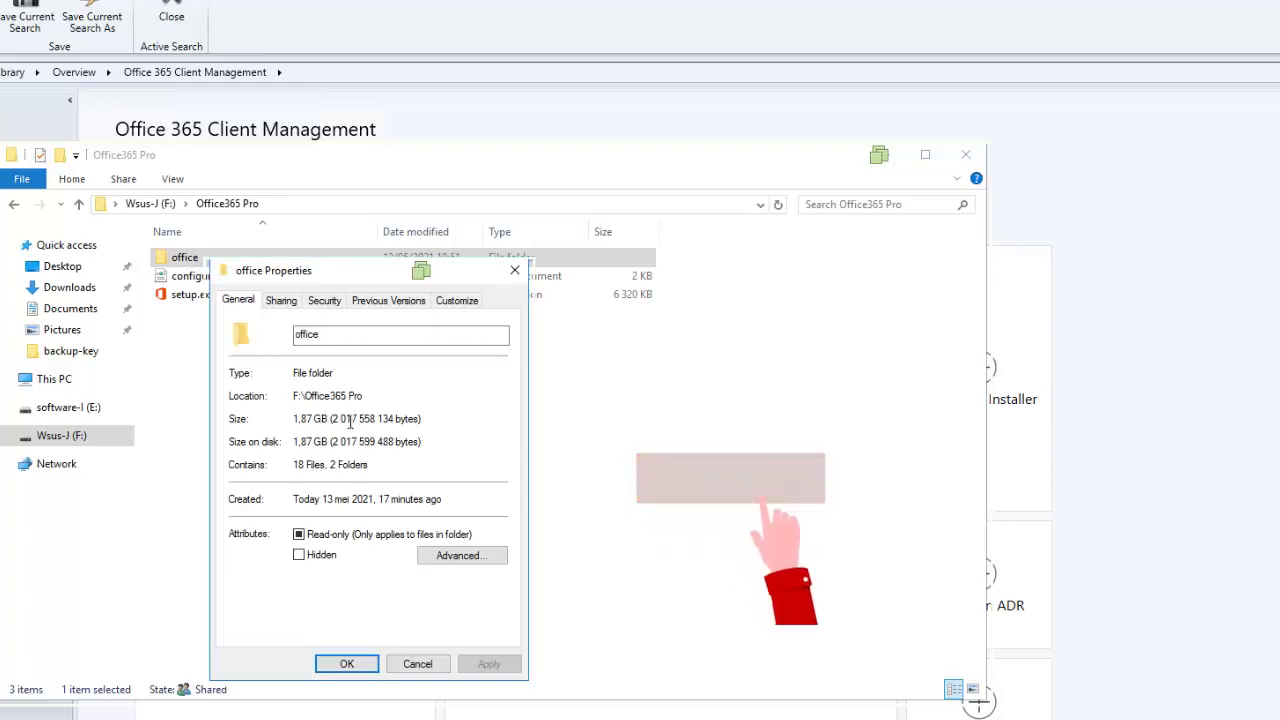
pyautogui.click(425, 664)
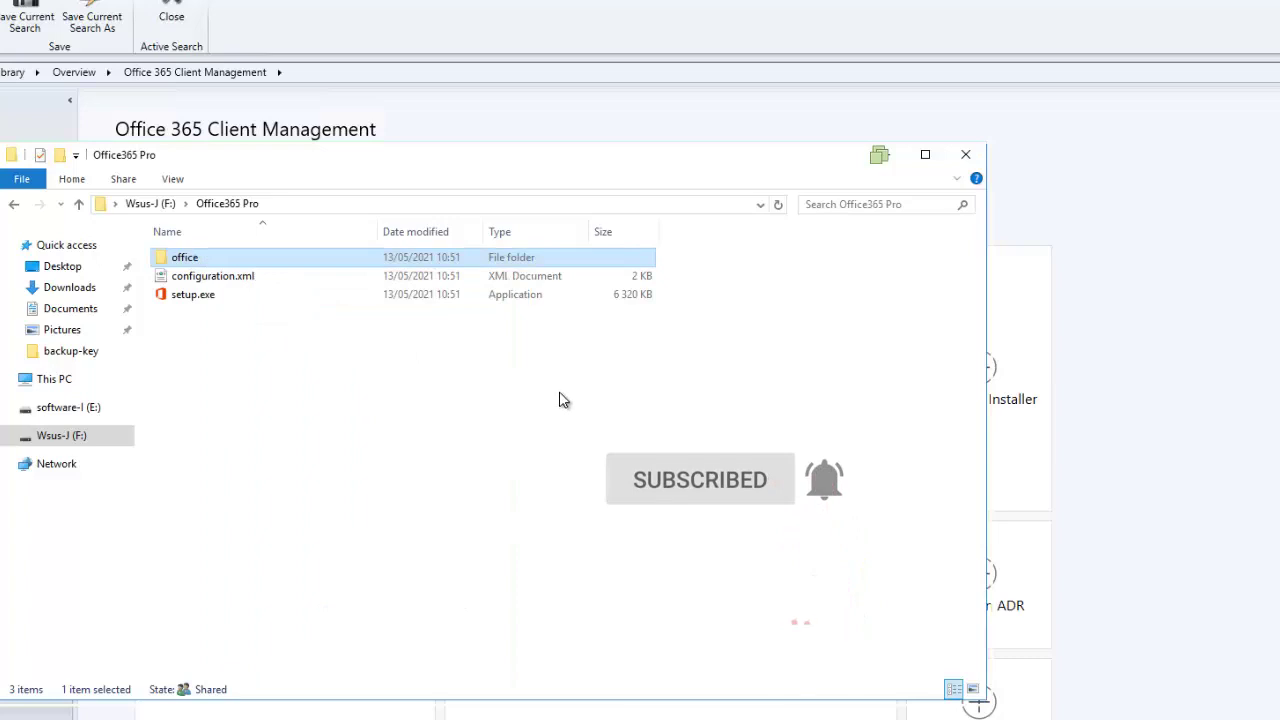
pyautogui.click(965, 158)
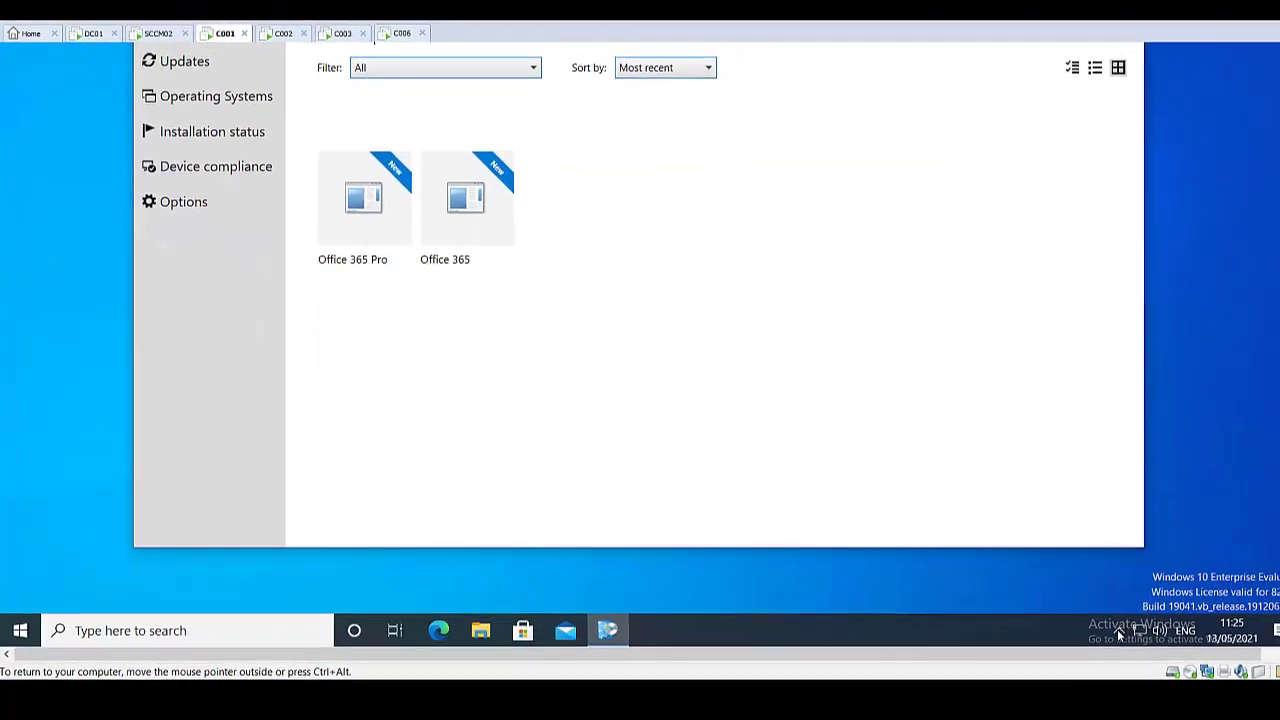
# Step: On client C001, look at the hidden notification icons and show the installation status in Software Center
pyautogui.click(1118, 632)
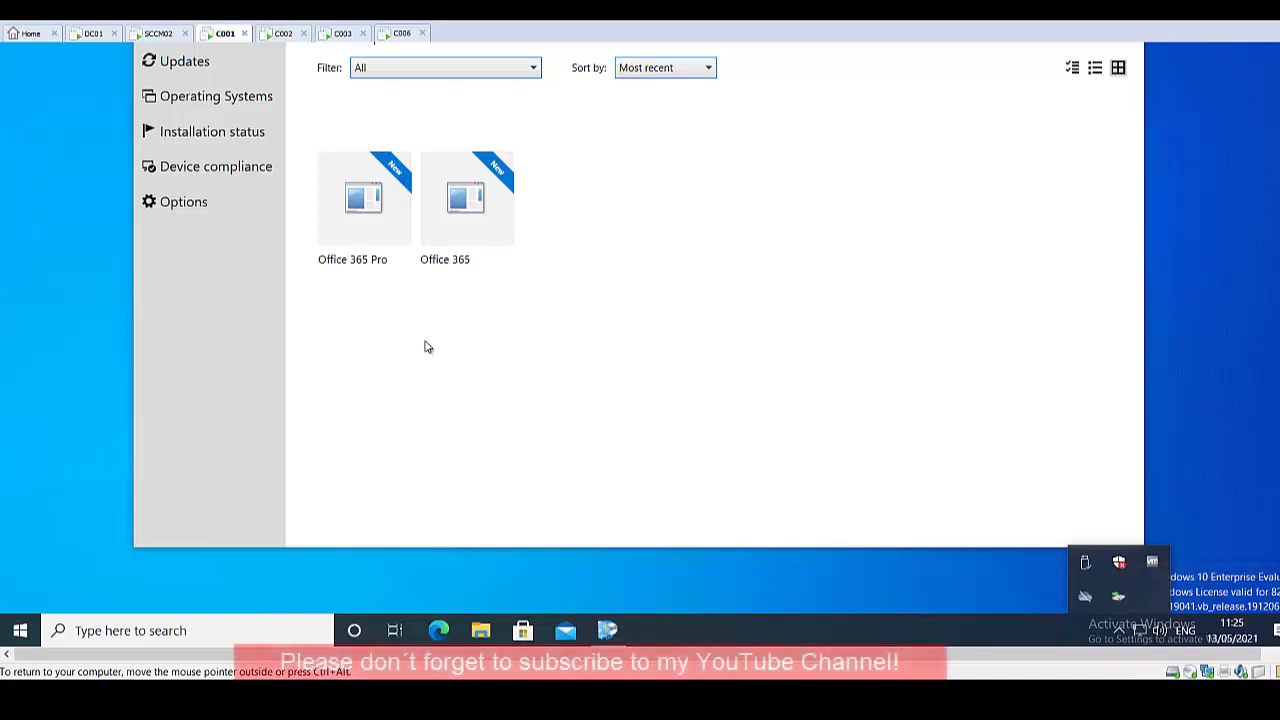
pyautogui.click(216, 133)
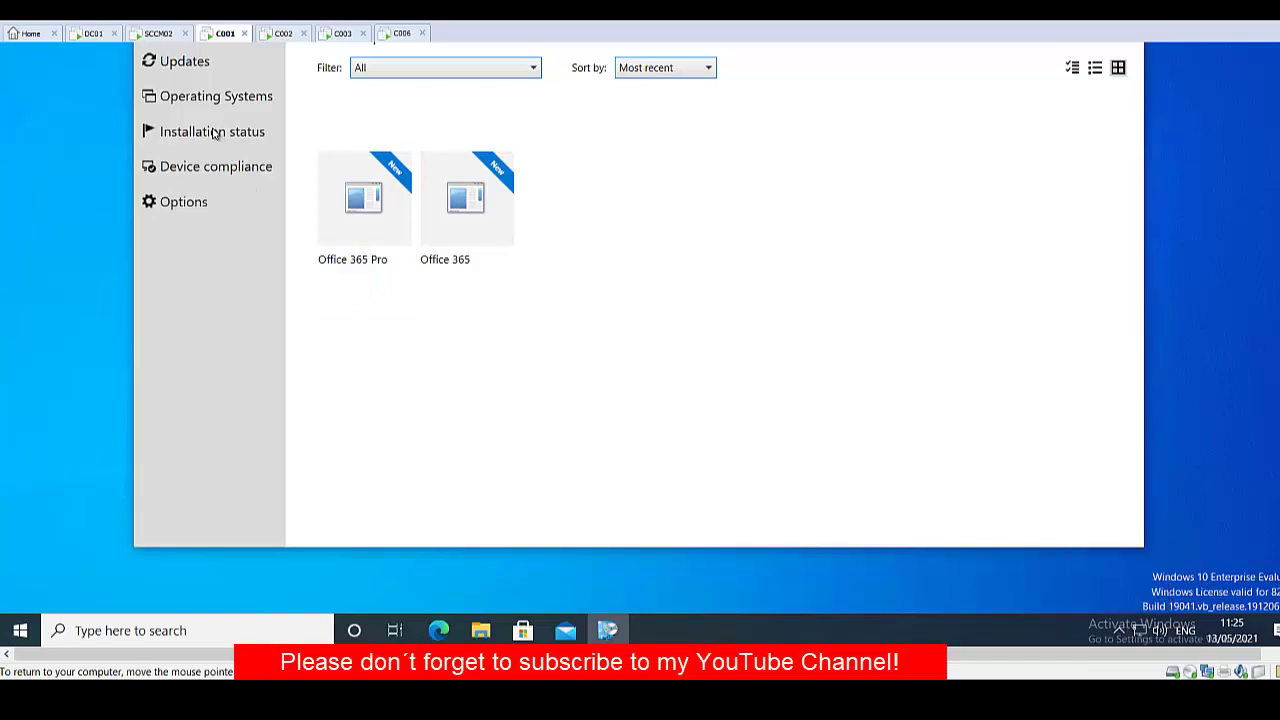